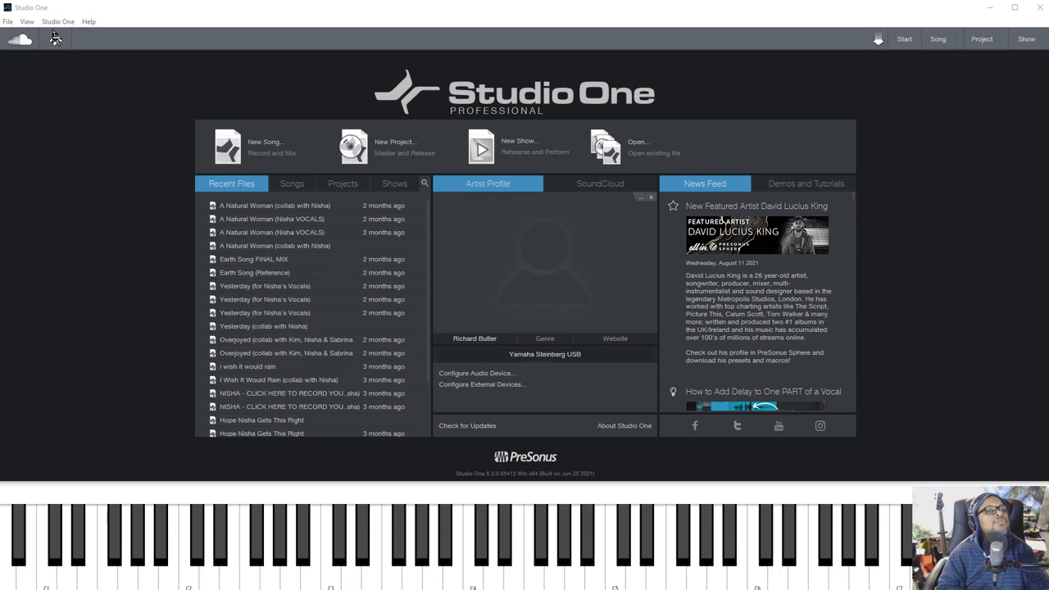
Step: Open the program options and look through the User Data, General, Audio Setup, External Devices and Advanced settings
click(56, 23)
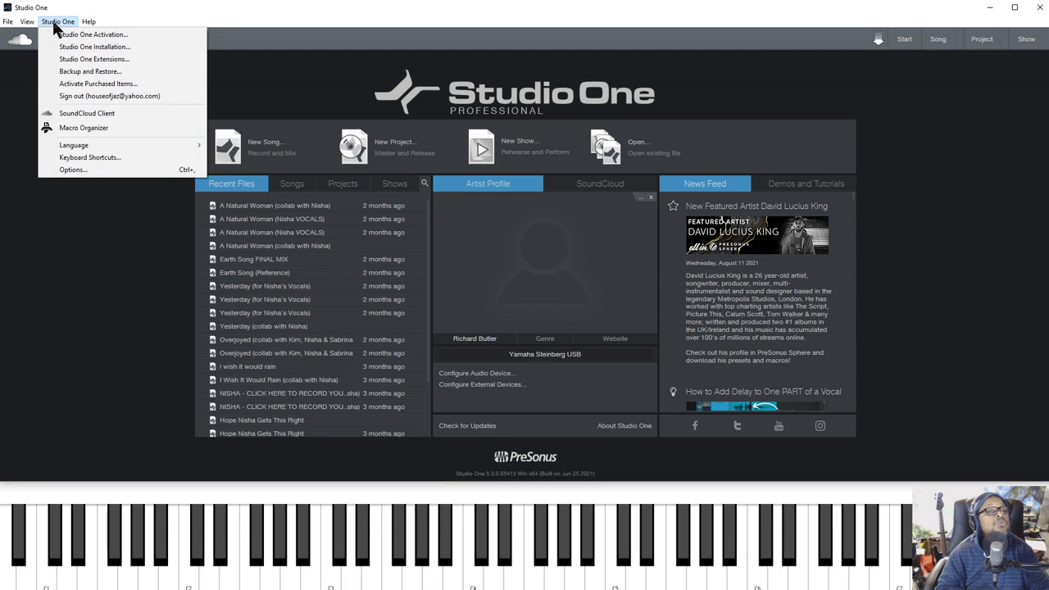
click(73, 170)
drag(445, 108, 456, 89)
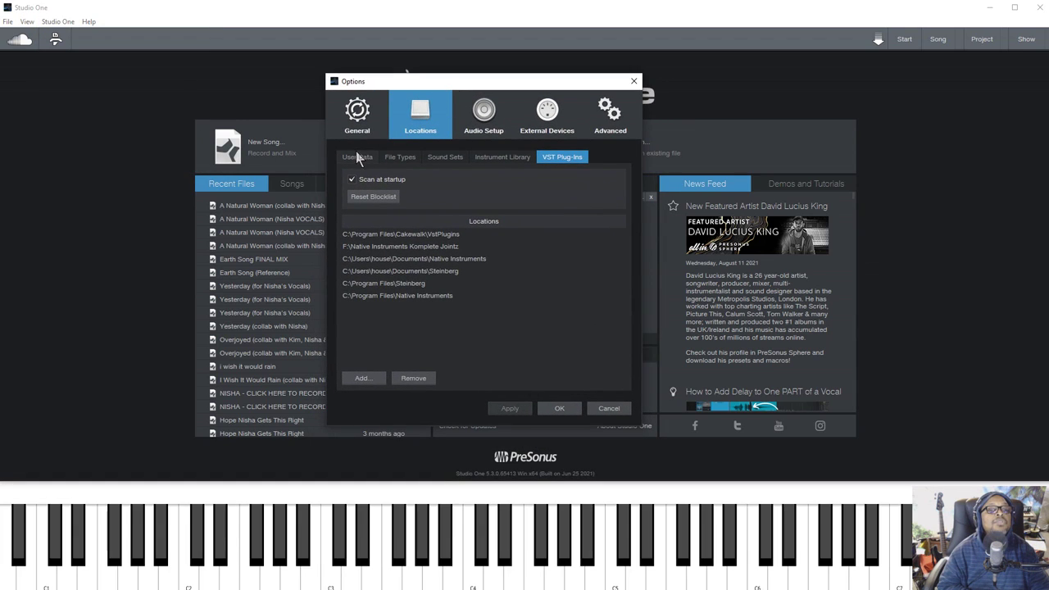
click(358, 158)
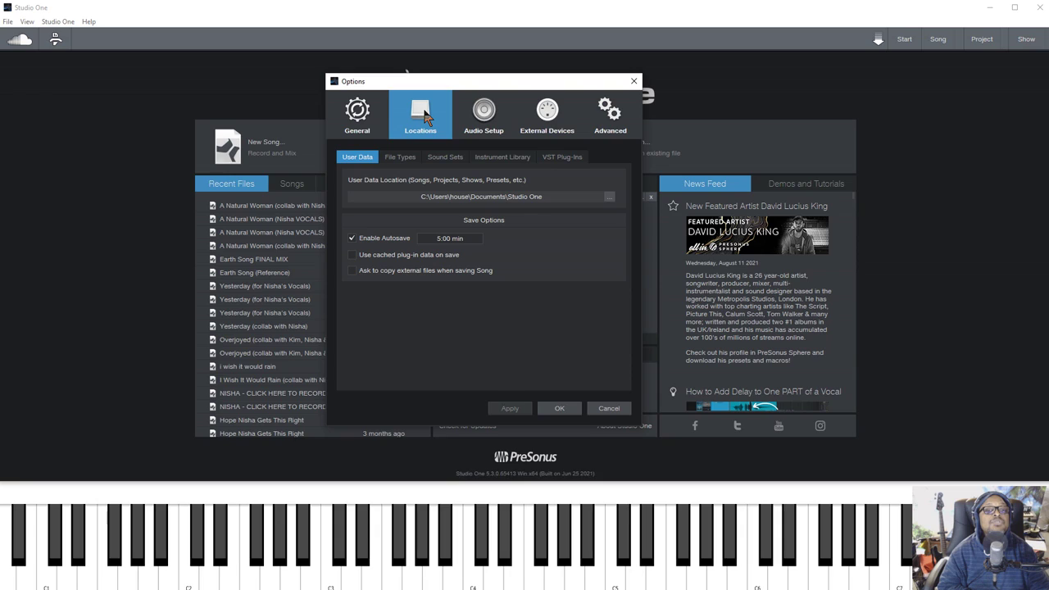
click(370, 114)
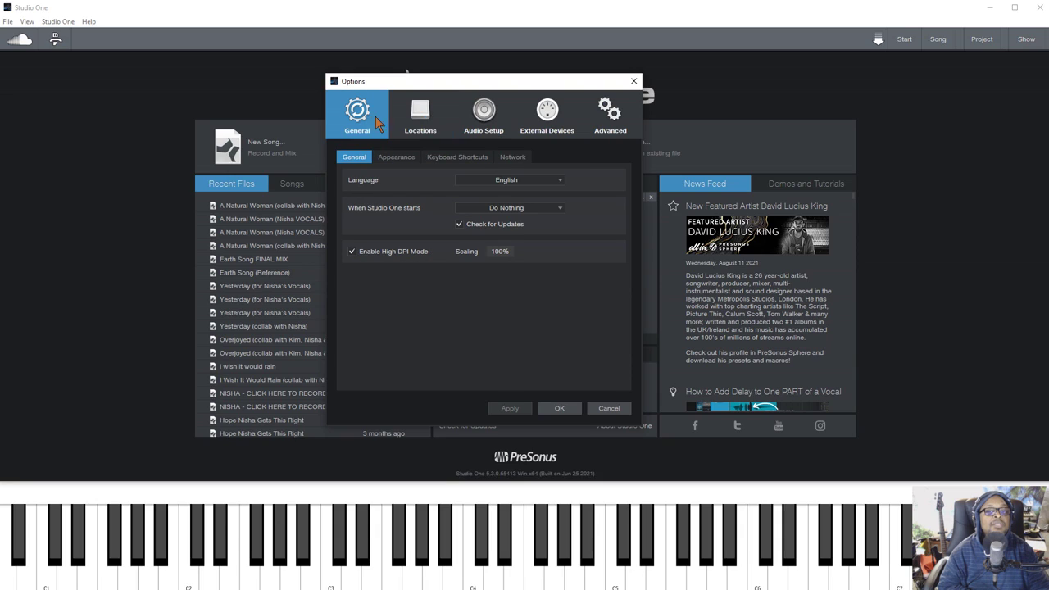
click(473, 123)
click(562, 128)
click(606, 131)
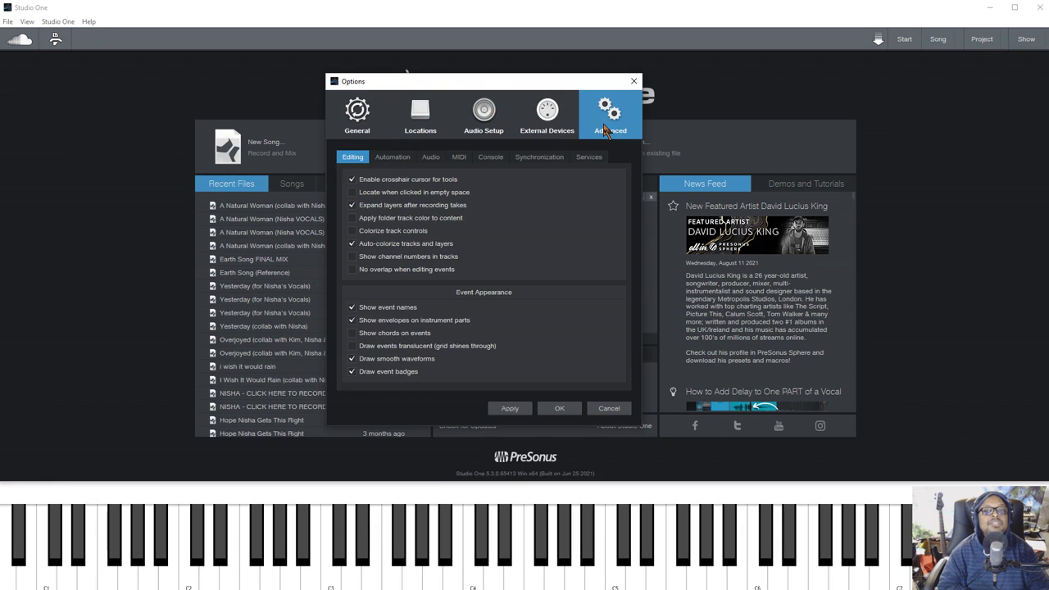
Step: Return to the Locations options, applying the pending setup changes, and view the instrument library and VST plug-in locations
click(431, 120)
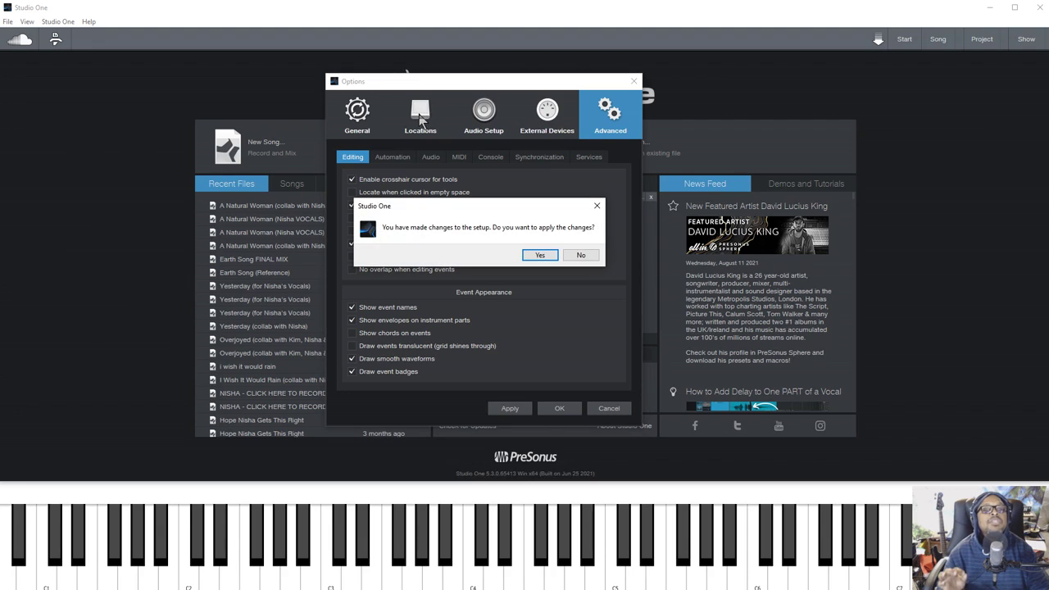
click(542, 256)
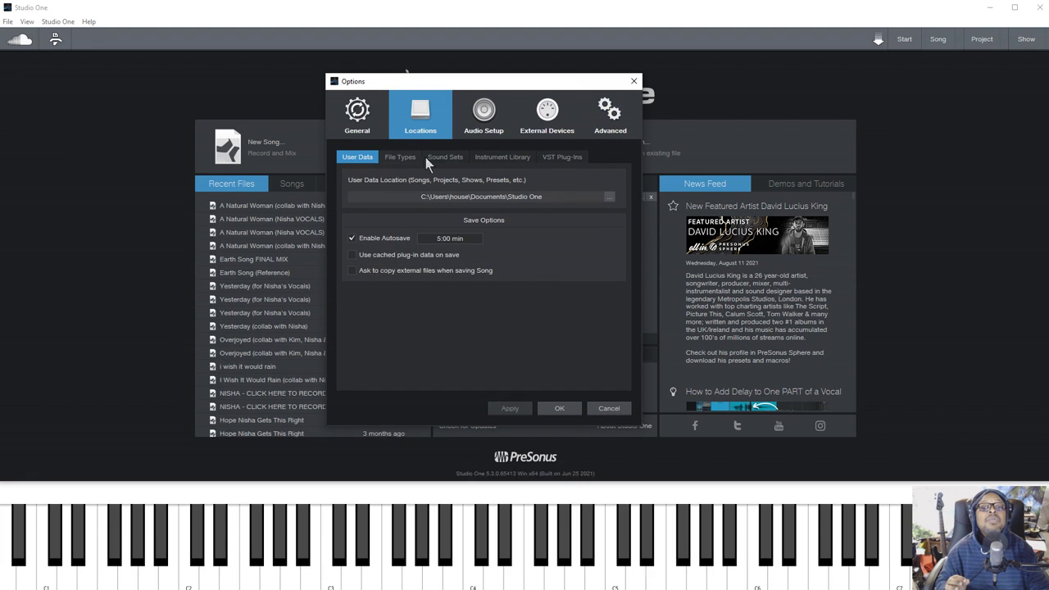
click(500, 161)
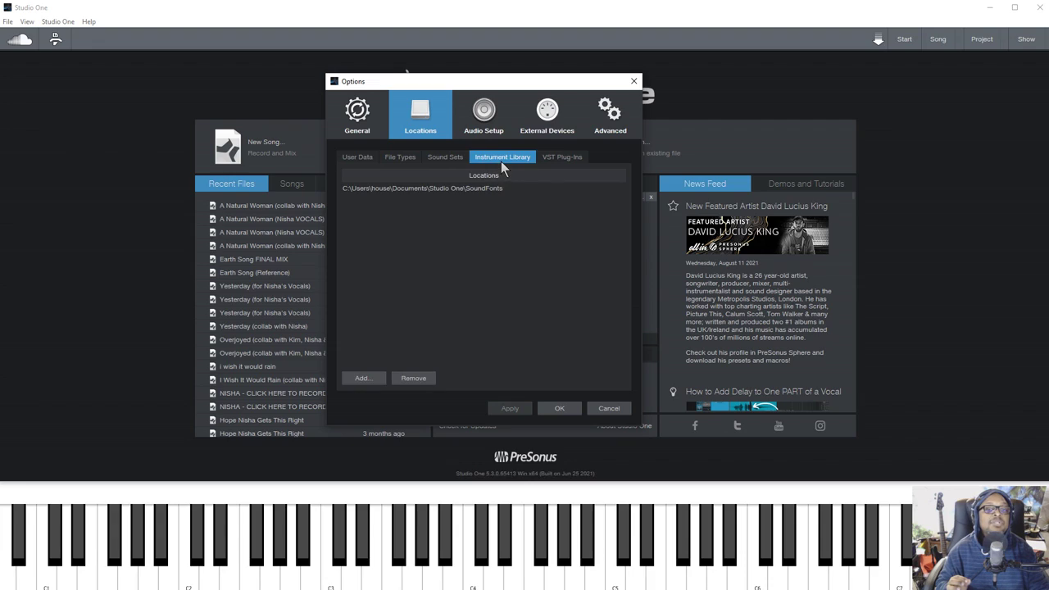
click(565, 161)
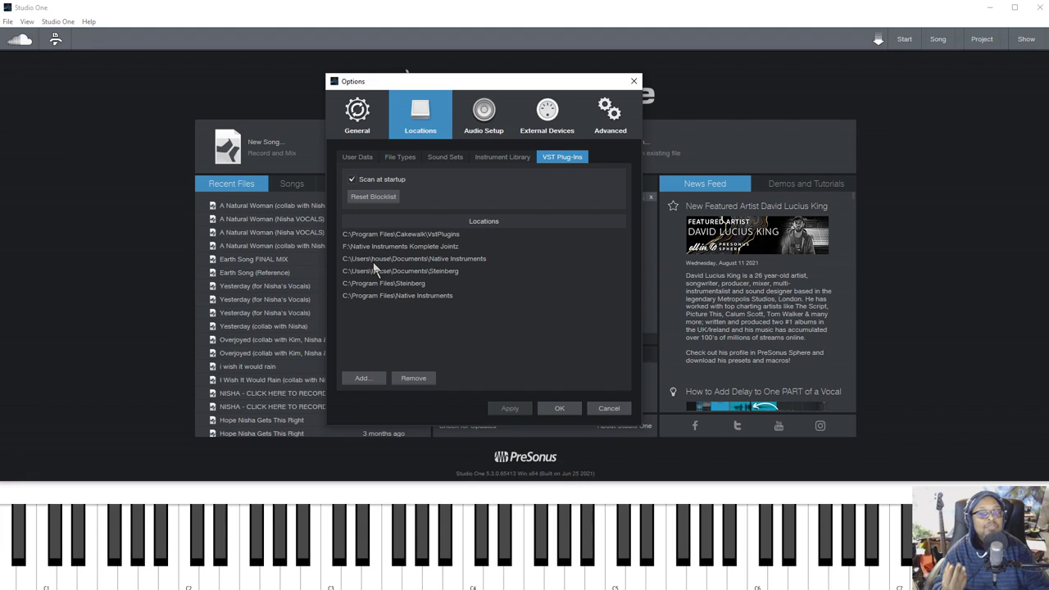
Step: Browse to the Native Instruments Komplete Jointz folder on My Book (F:) as a VST location, cancel without adding it, and close the options
click(361, 378)
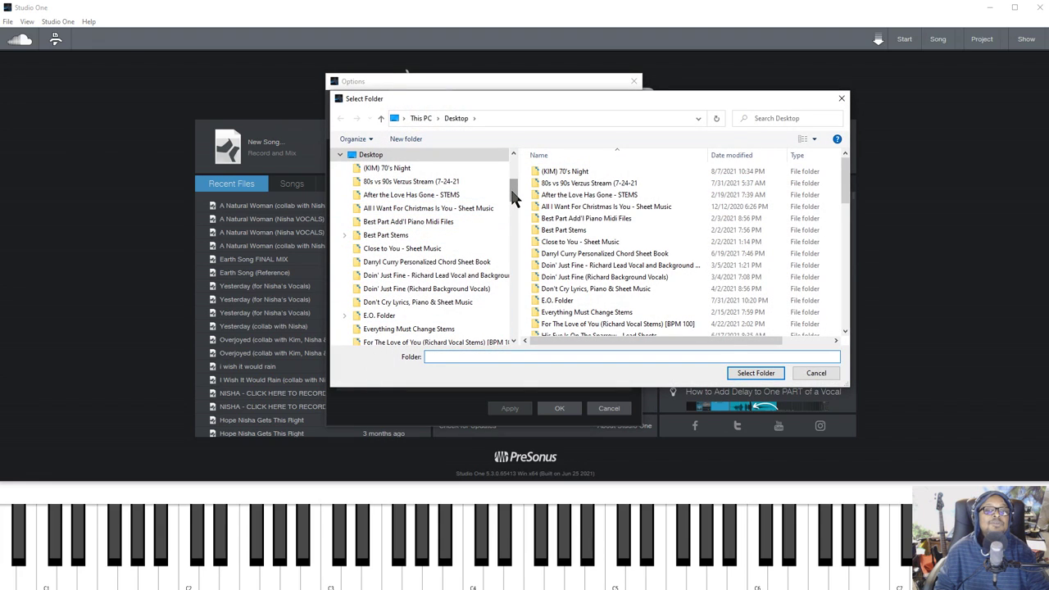
mouse_move(512, 197)
mouse_down()
mouse_move(520, 352)
mouse_move(509, 187)
mouse_up()
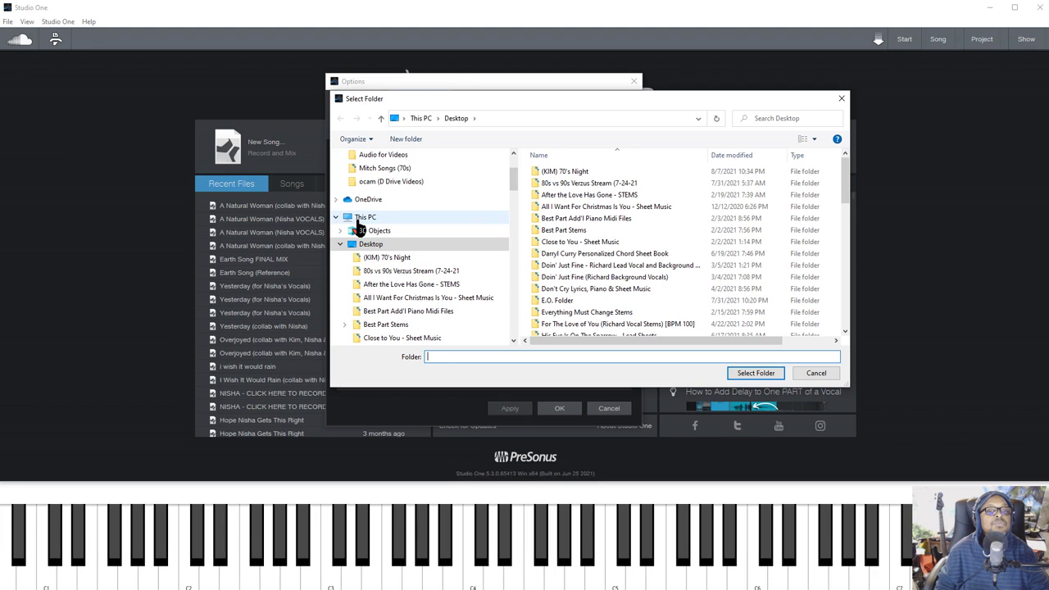
click(361, 218)
scroll(618, 280, down, 1)
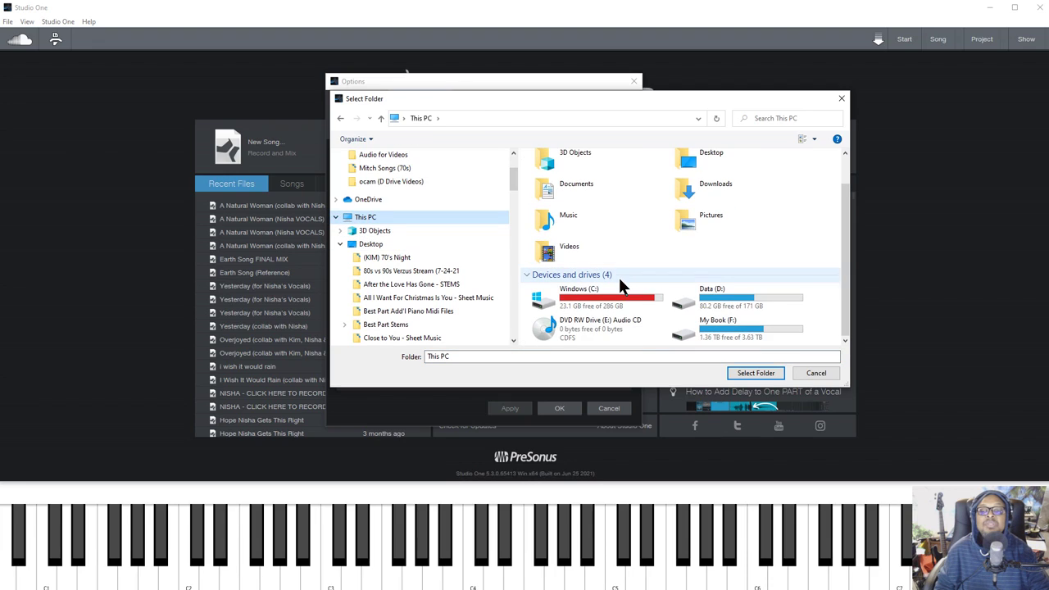
click(680, 328)
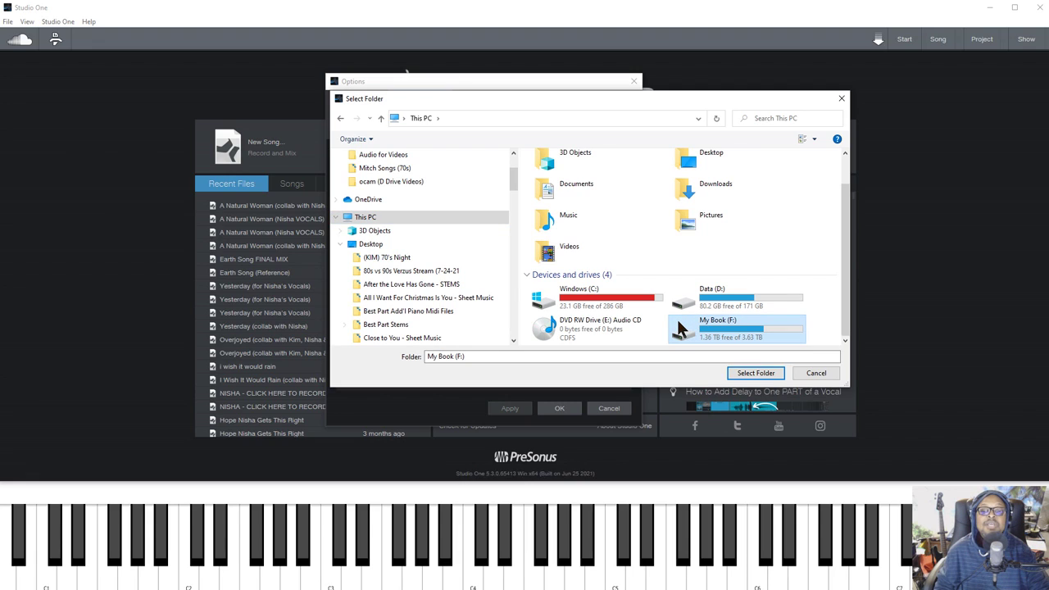
double_click(680, 328)
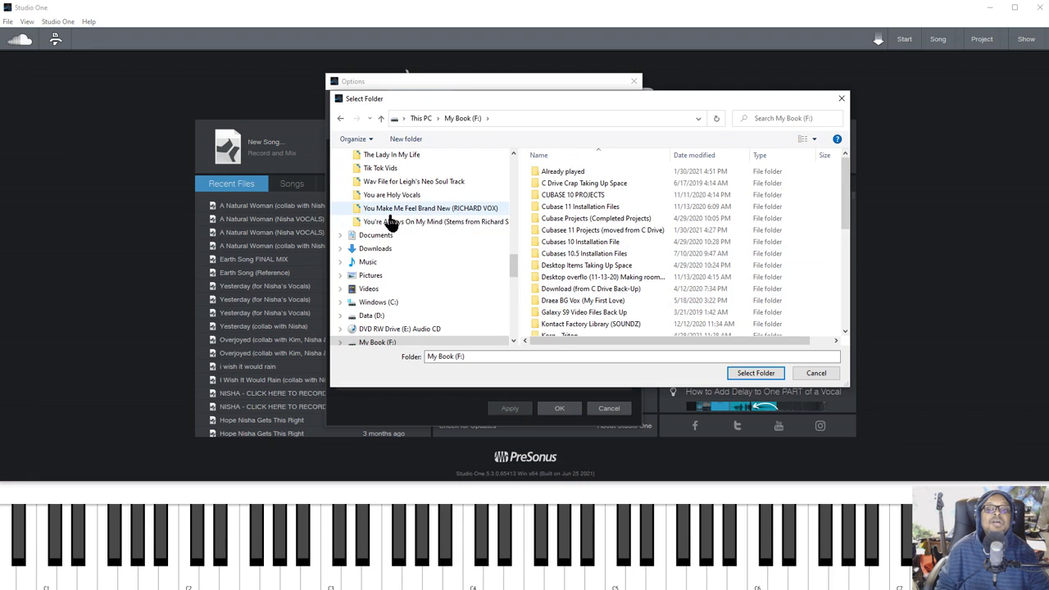
scroll(548, 237, down, 2)
scroll(547, 237, down, 3)
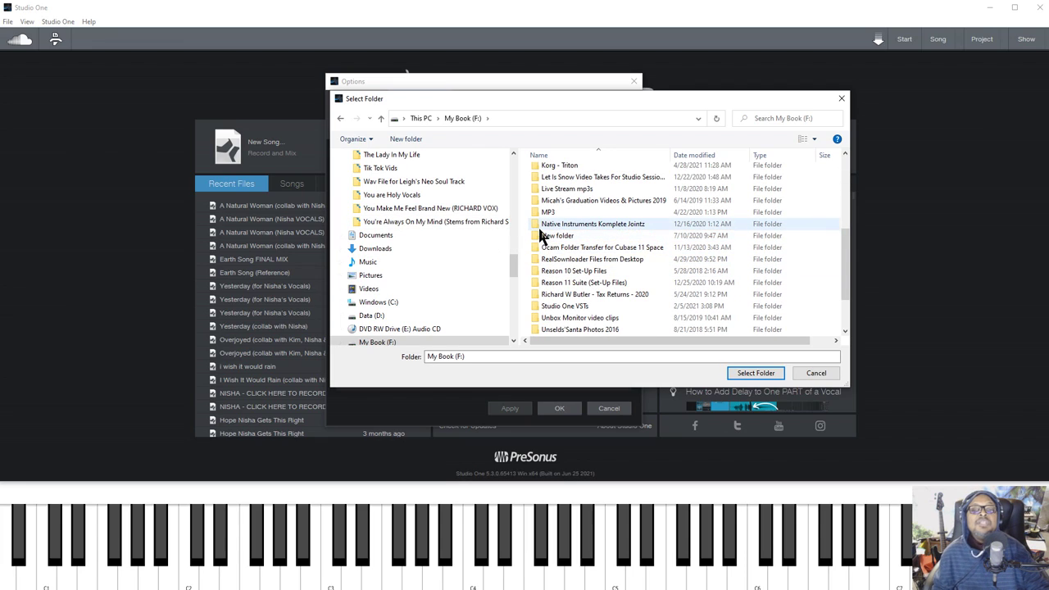
double_click(537, 226)
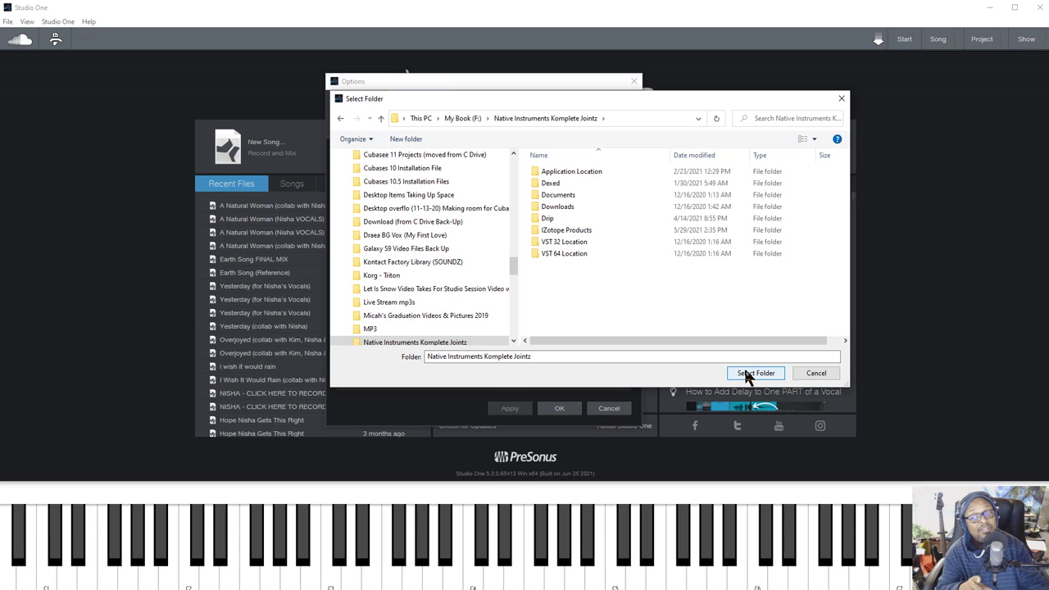
click(816, 374)
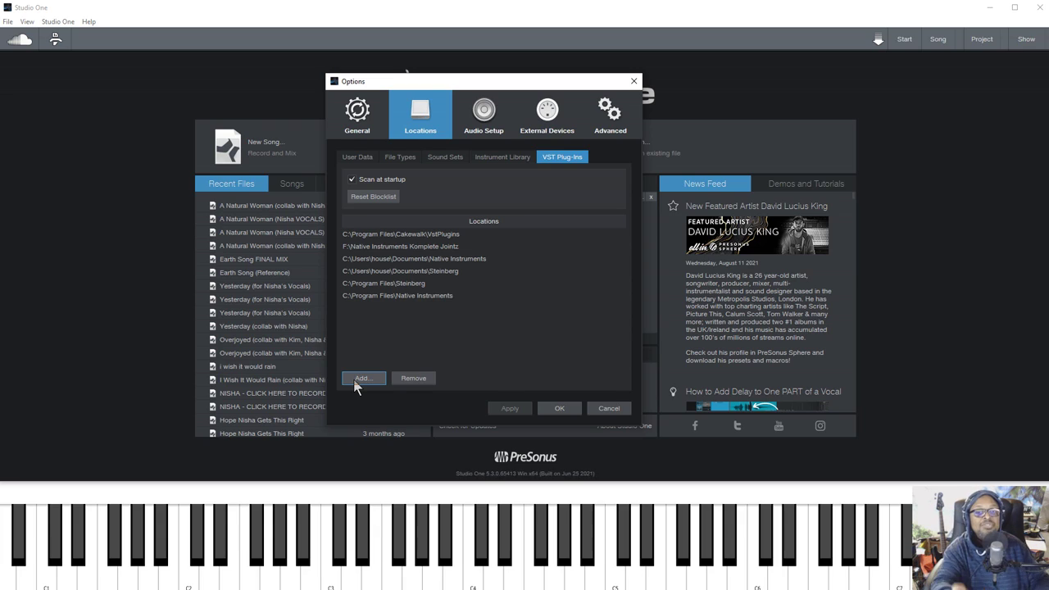
click(560, 413)
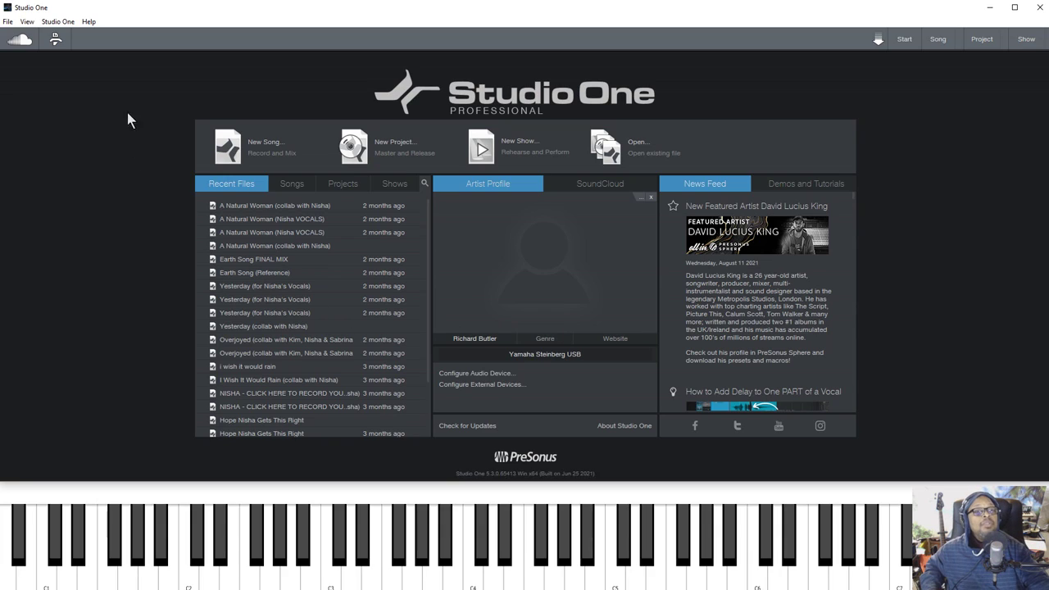
Step: Start a new song and browse for its save location in the Studio One v5 Projects folder on Data (D:)
click(256, 147)
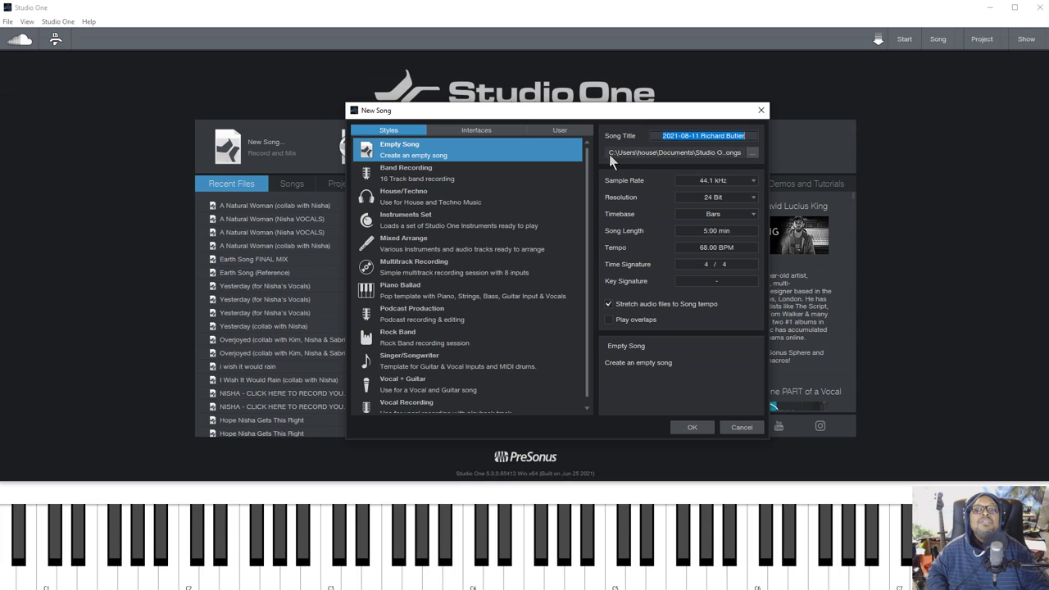
click(753, 153)
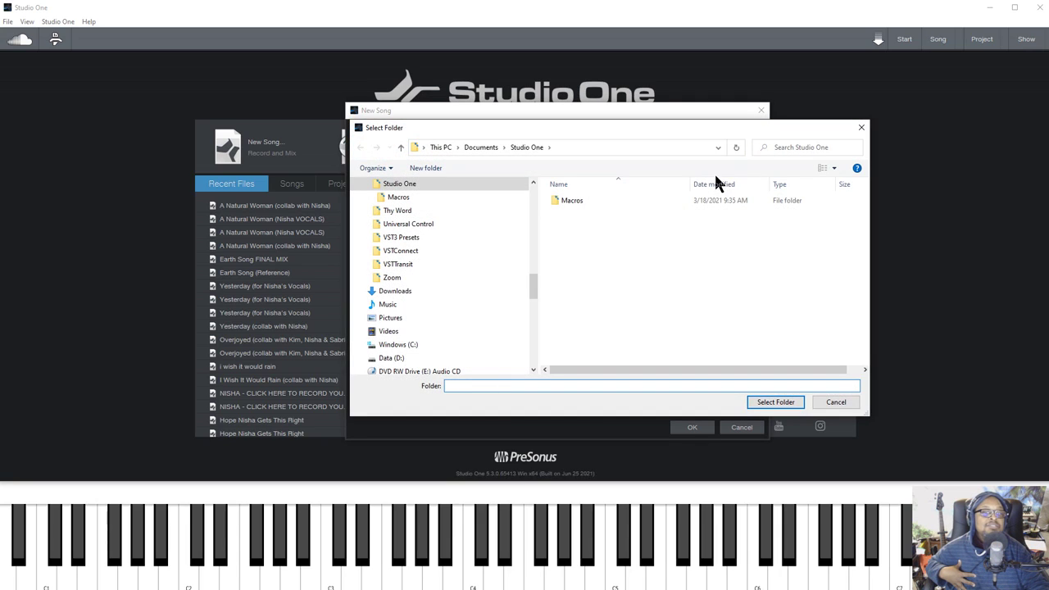
click(390, 360)
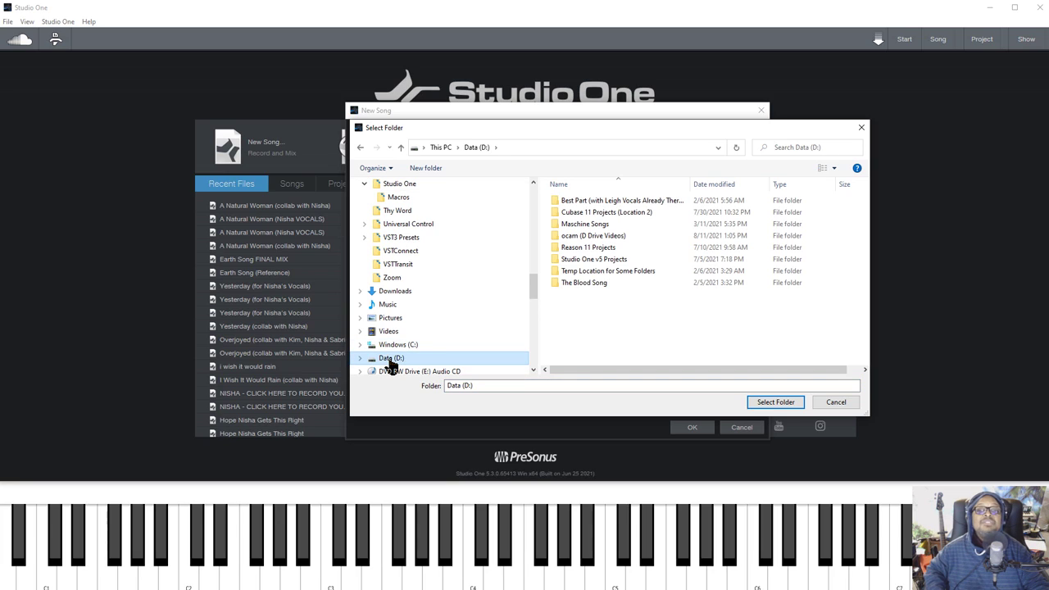
double_click(554, 254)
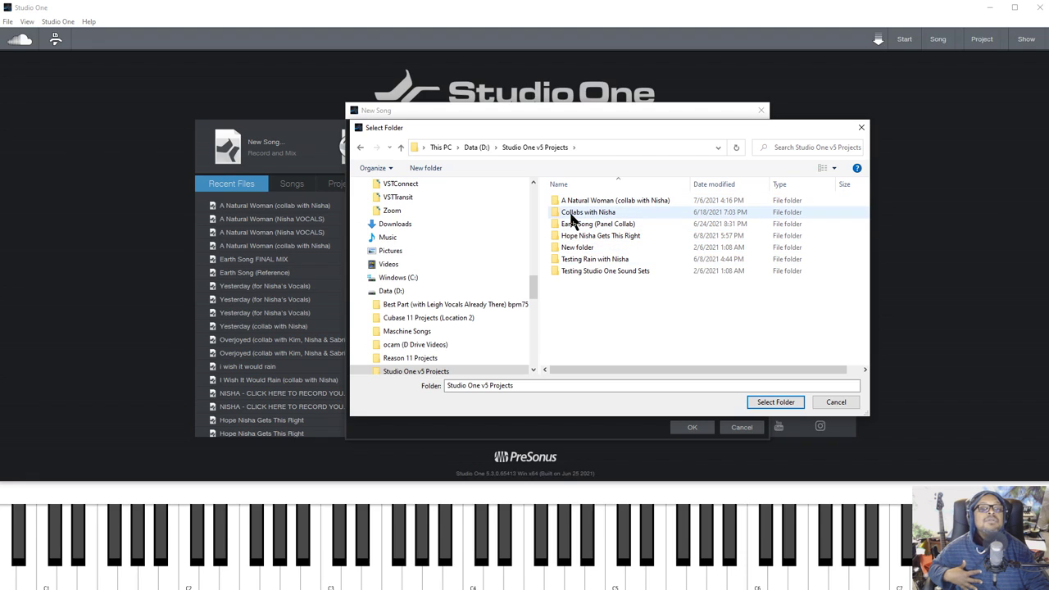
Step: Create a new folder named "Anything You Want" inside Studio One v5 Projects
click(435, 170)
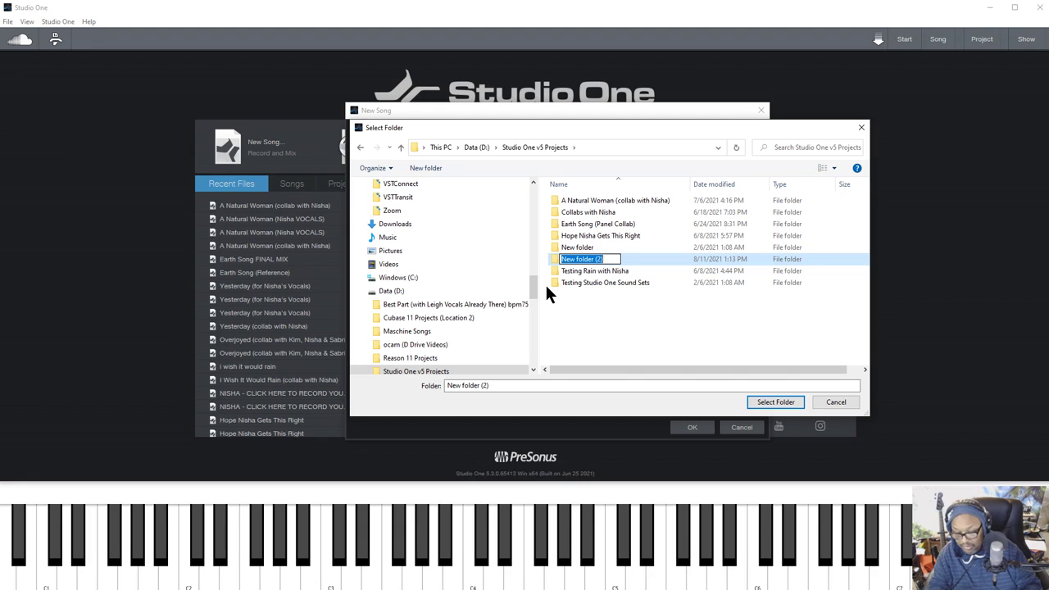
text(Anyth)
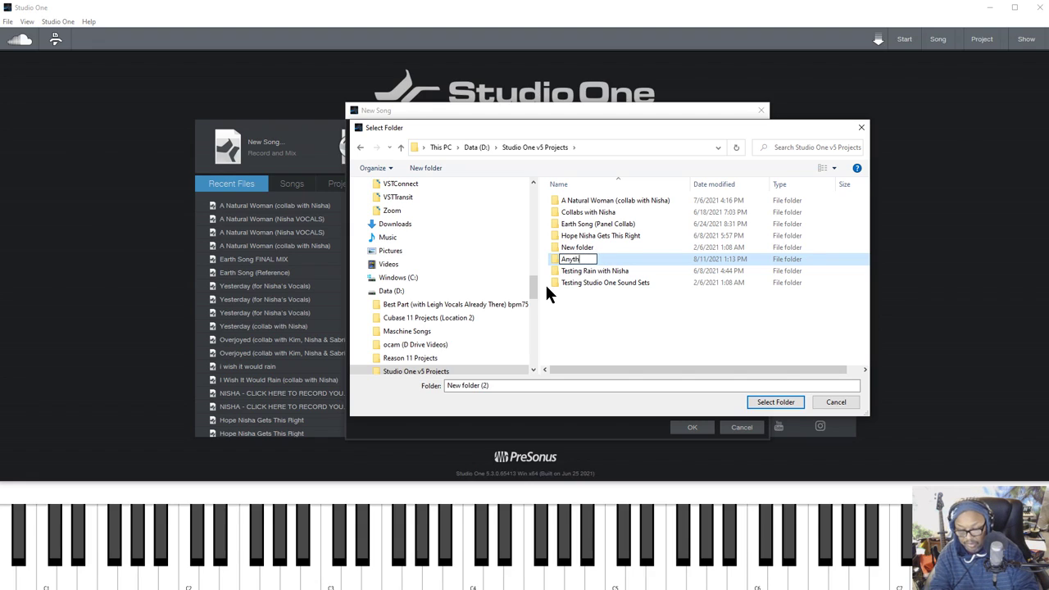
text(ing You W)
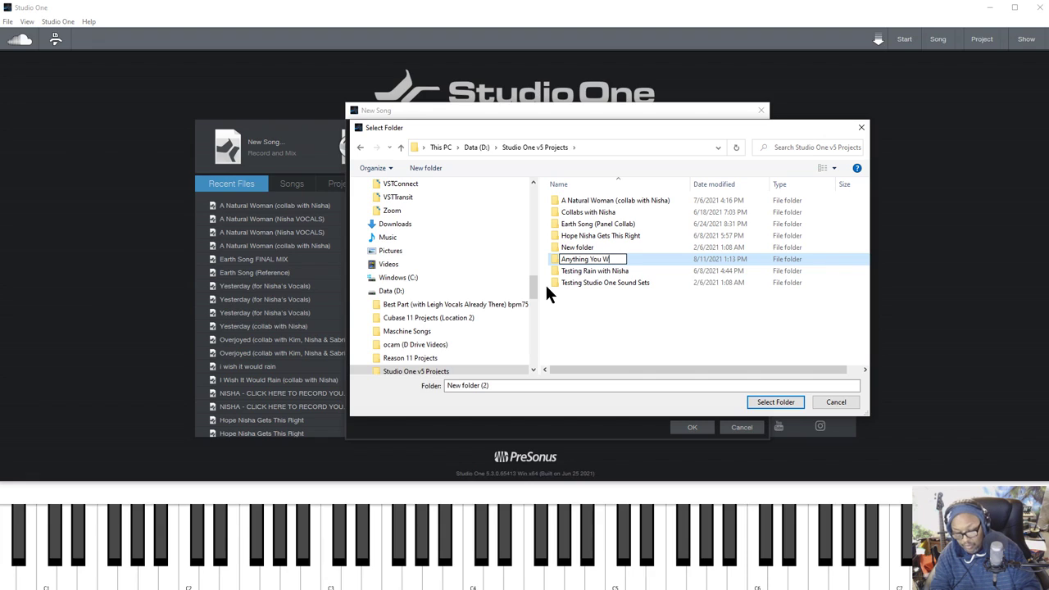
text(ant)
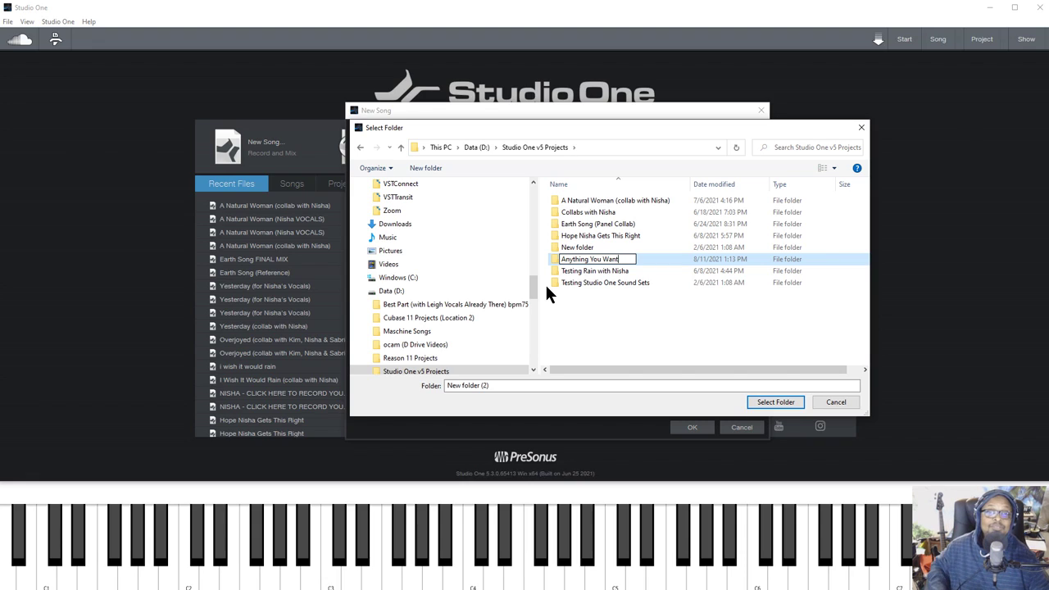
Step: Copy the new folder's name and choose the "Anything You Want" folder as the song's save location
drag(632, 260, 537, 274)
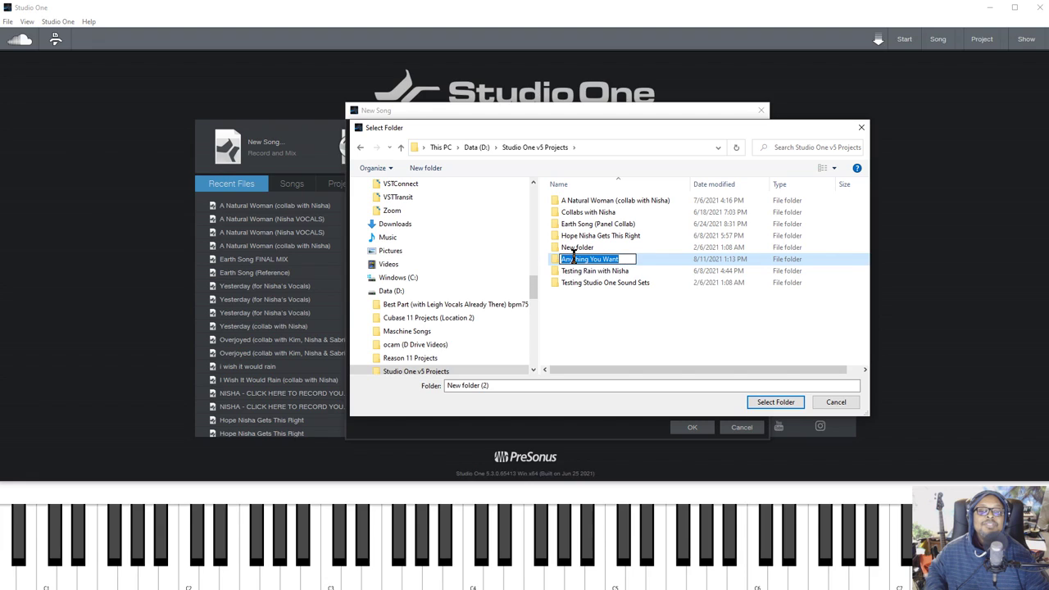
right_click(571, 262)
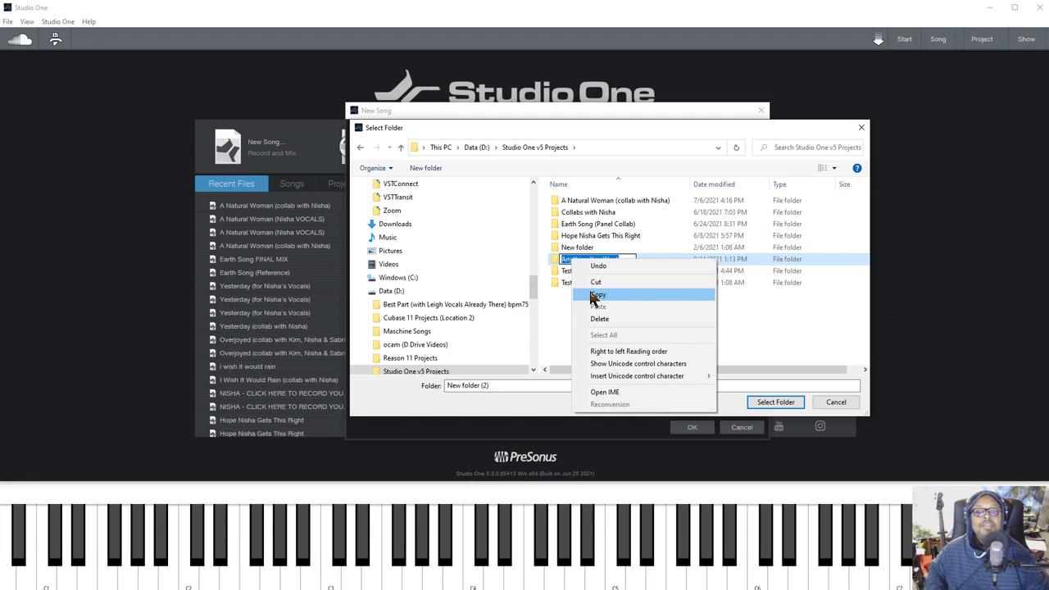
click(590, 294)
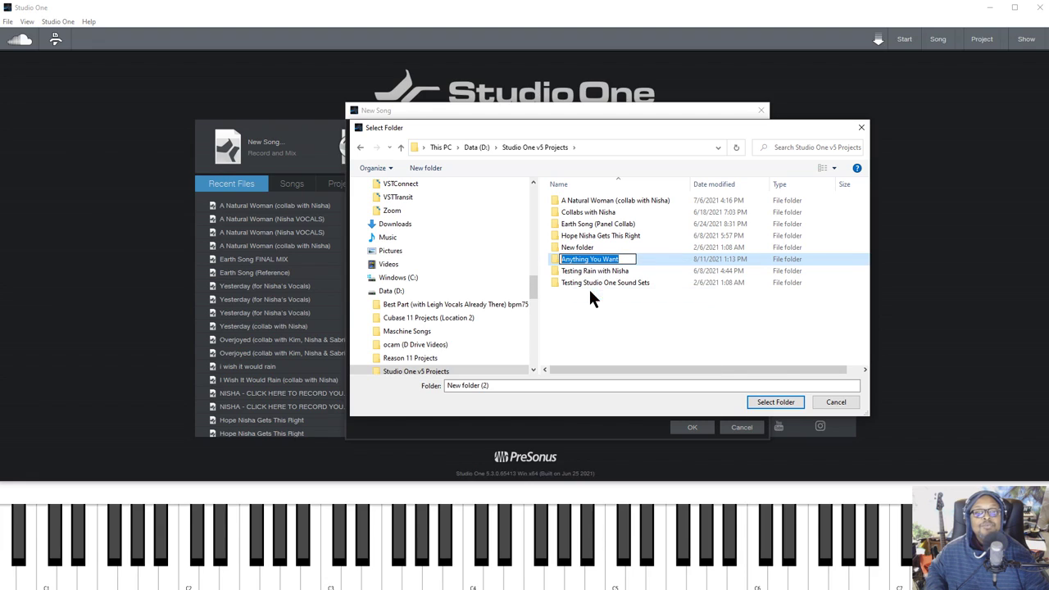
click(554, 261)
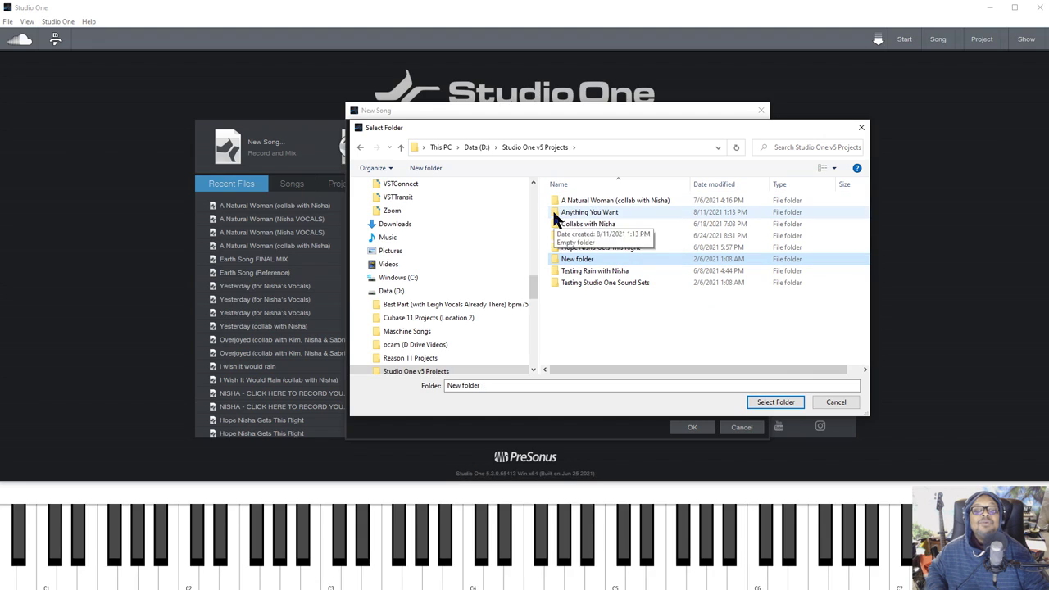
click(555, 213)
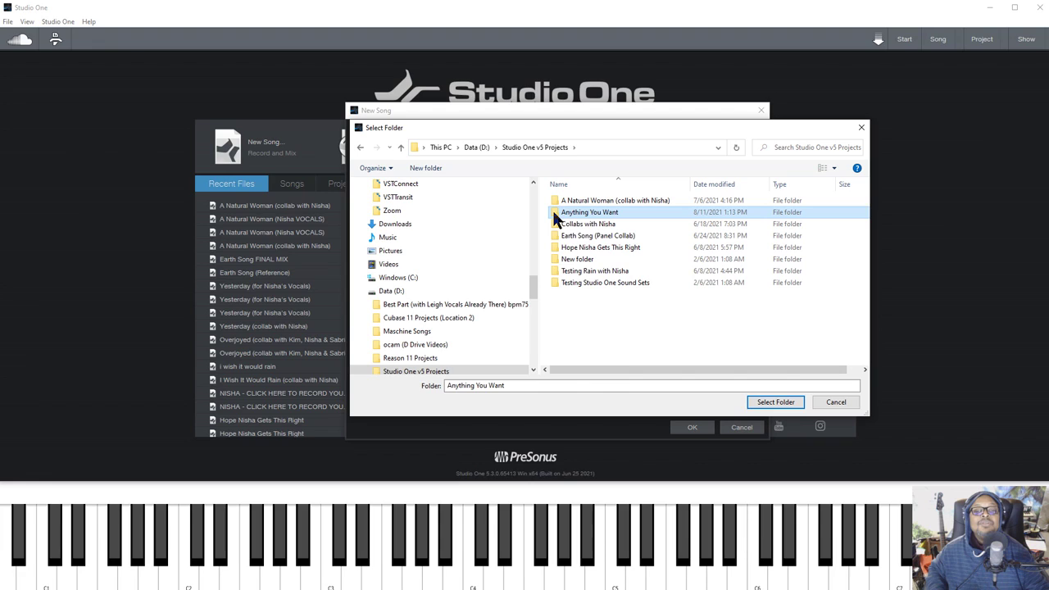
click(770, 403)
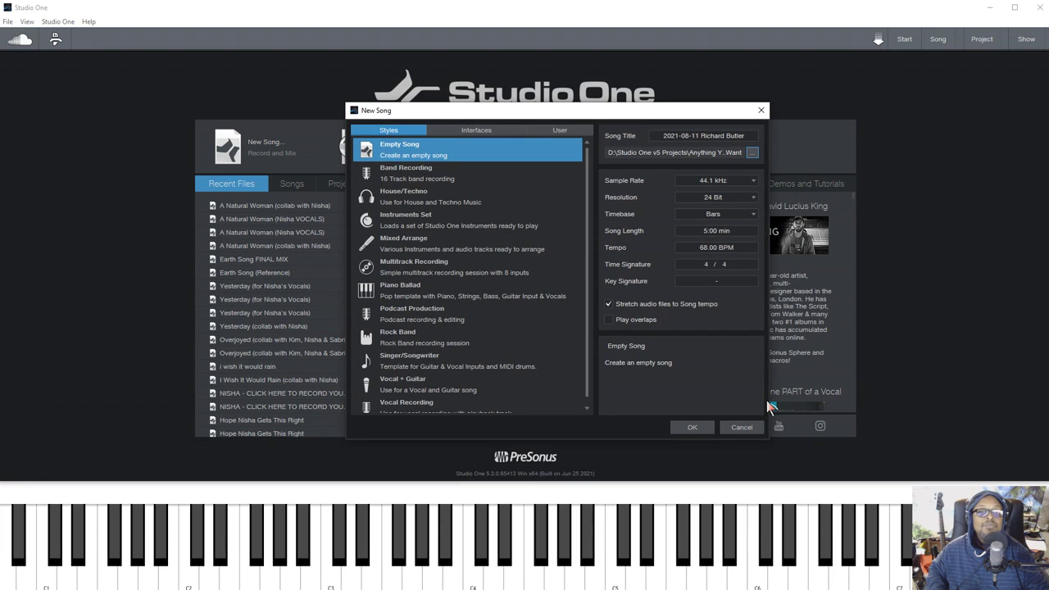
Step: Title the new song "Anything You Want" and create it from the Empty Song style
click(693, 137)
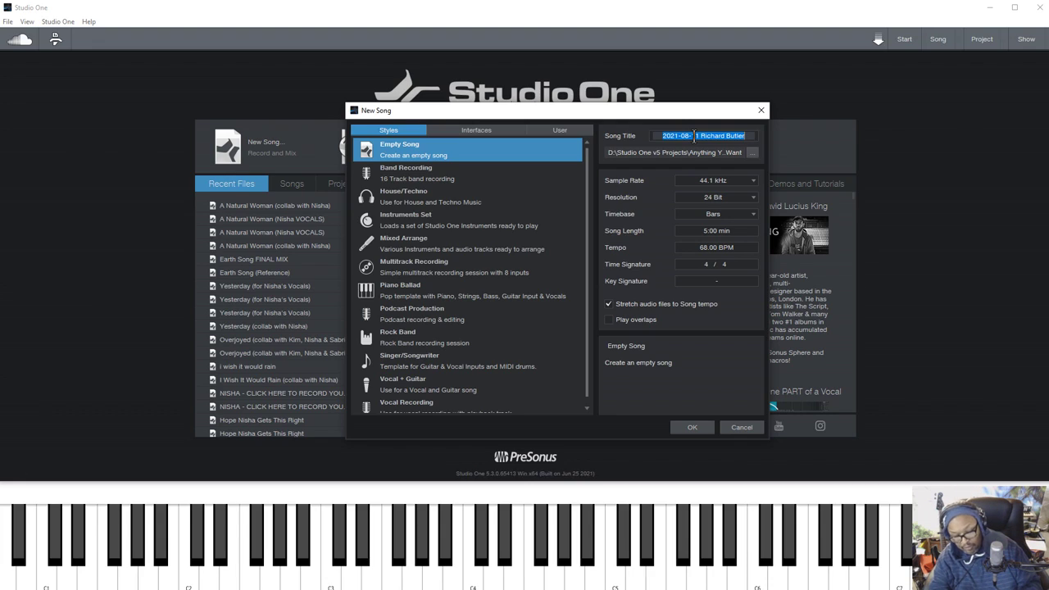
text(Anything)
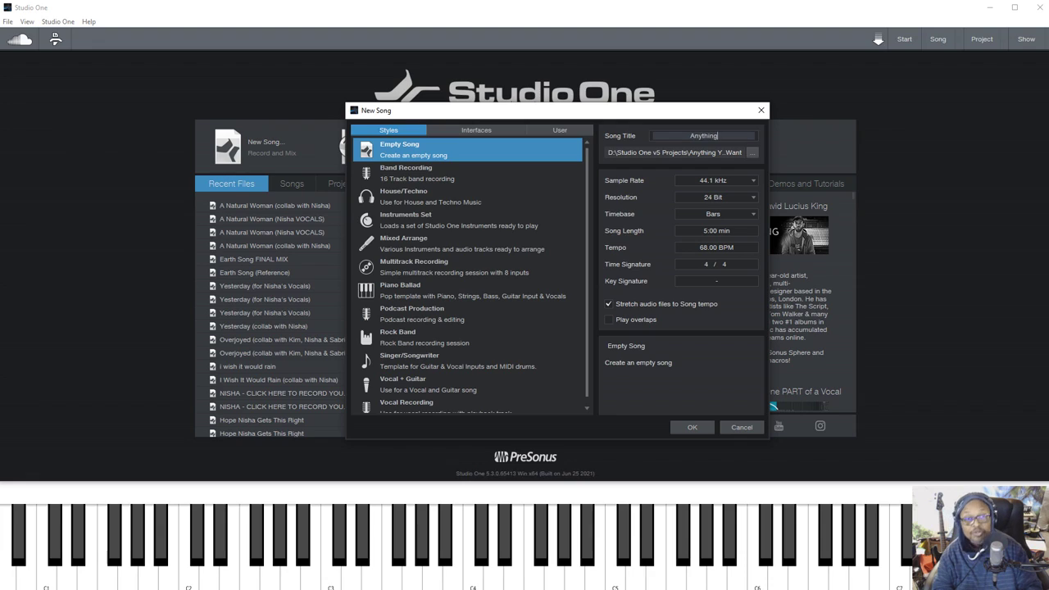
text( You)
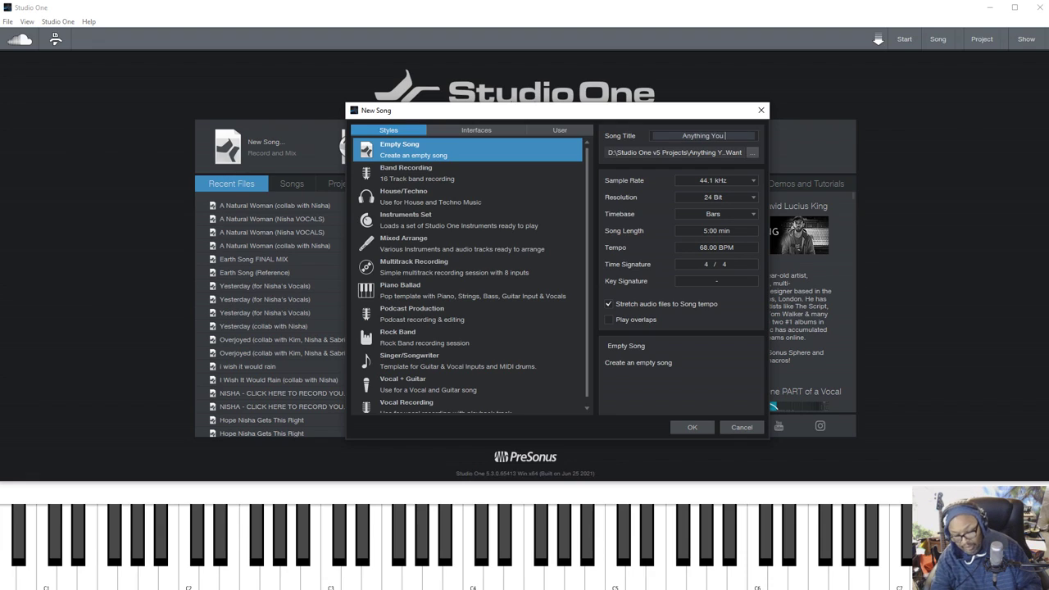
text( Want)
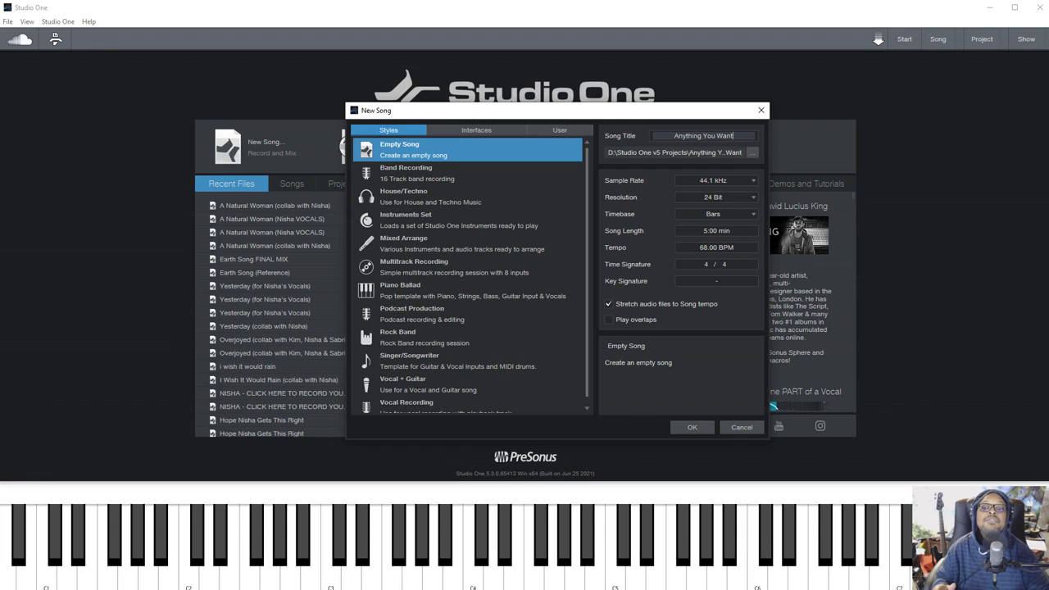
click(694, 432)
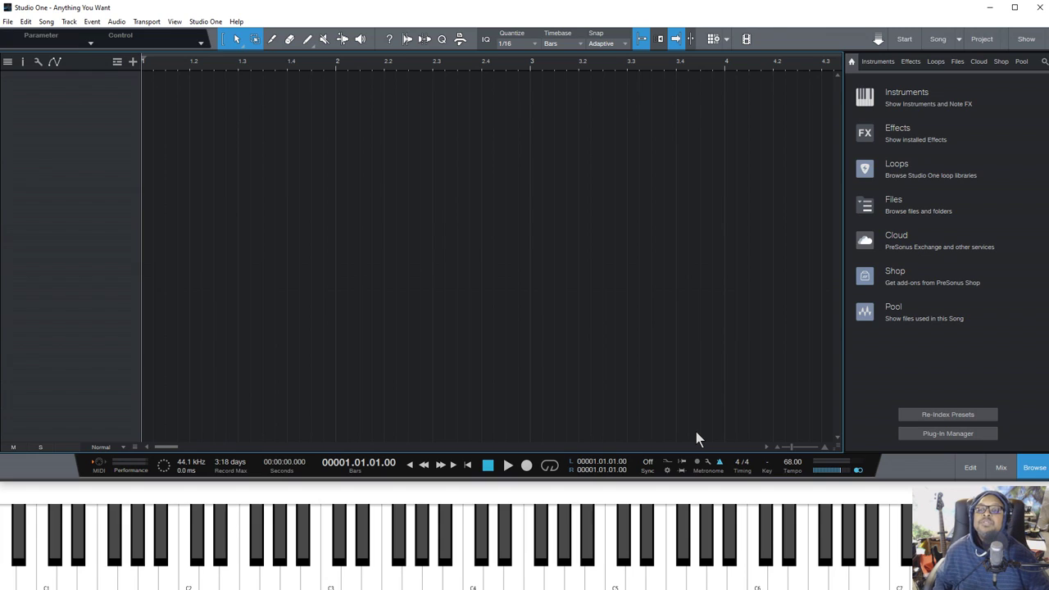
Step: Add the Kontakt VST2 instrument from the instrument browser to the empty arrangement as a new track and reposition its window
click(911, 93)
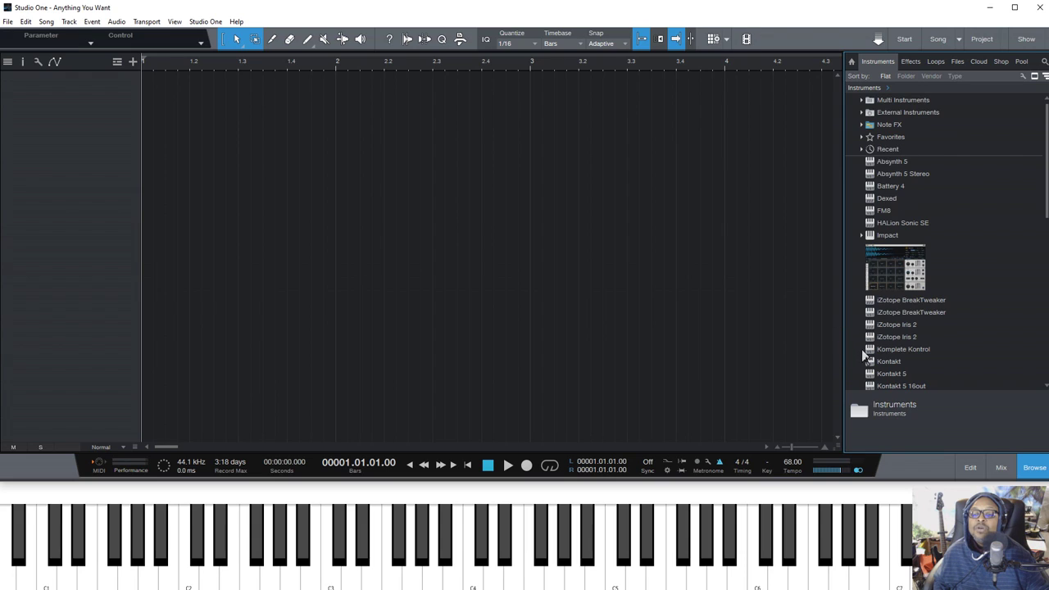
click(890, 366)
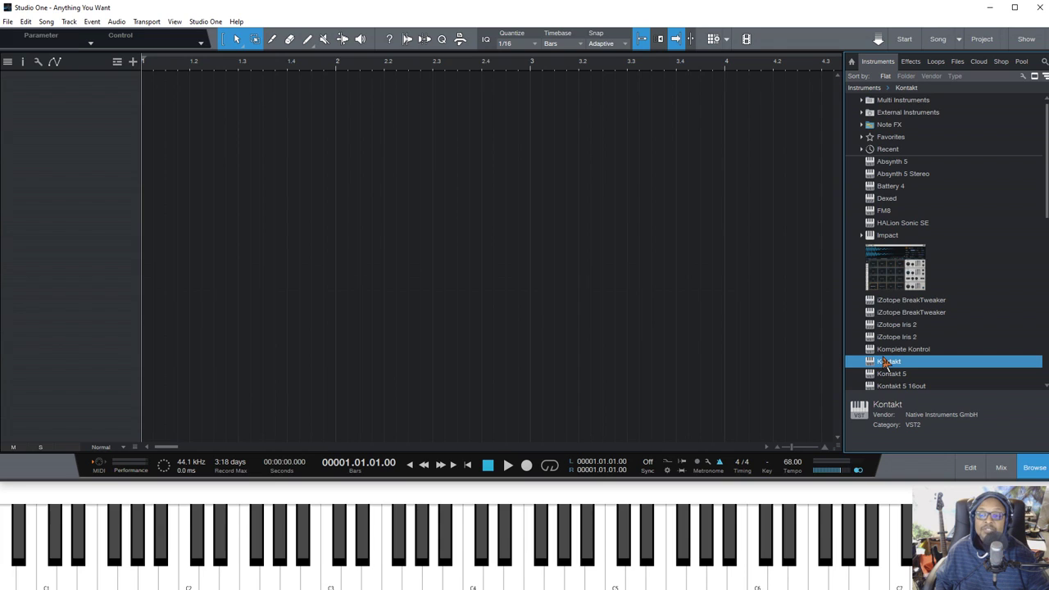
drag(889, 369, 659, 248)
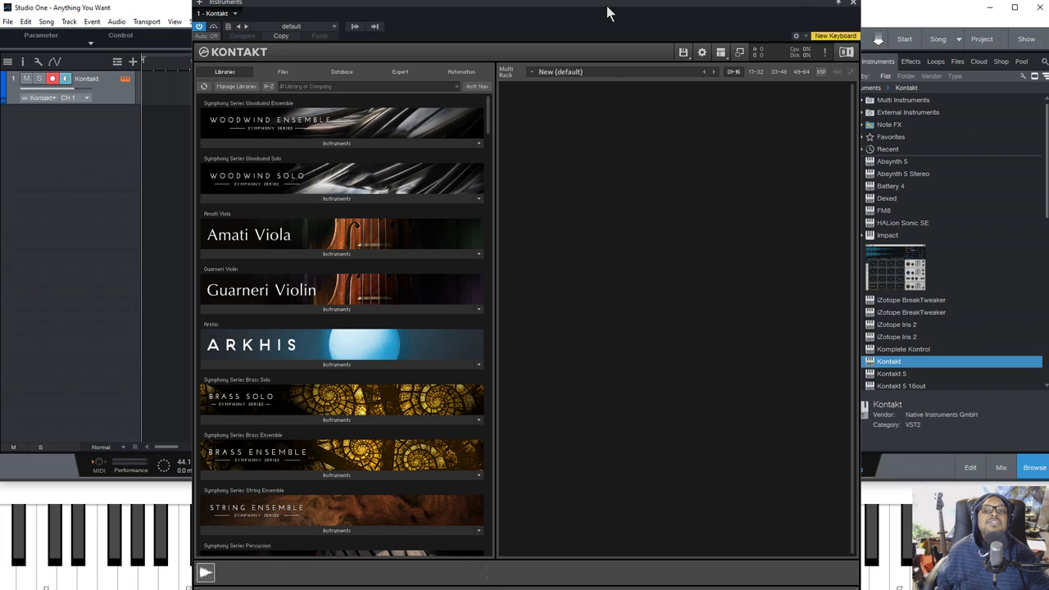
drag(605, 7, 578, 11)
Step: Look through the installed instrument libraries in Kontakt, from the Symphony Series to the Scarbee basses and back to the start
scroll(397, 135, down, 3)
scroll(394, 149, down, 7)
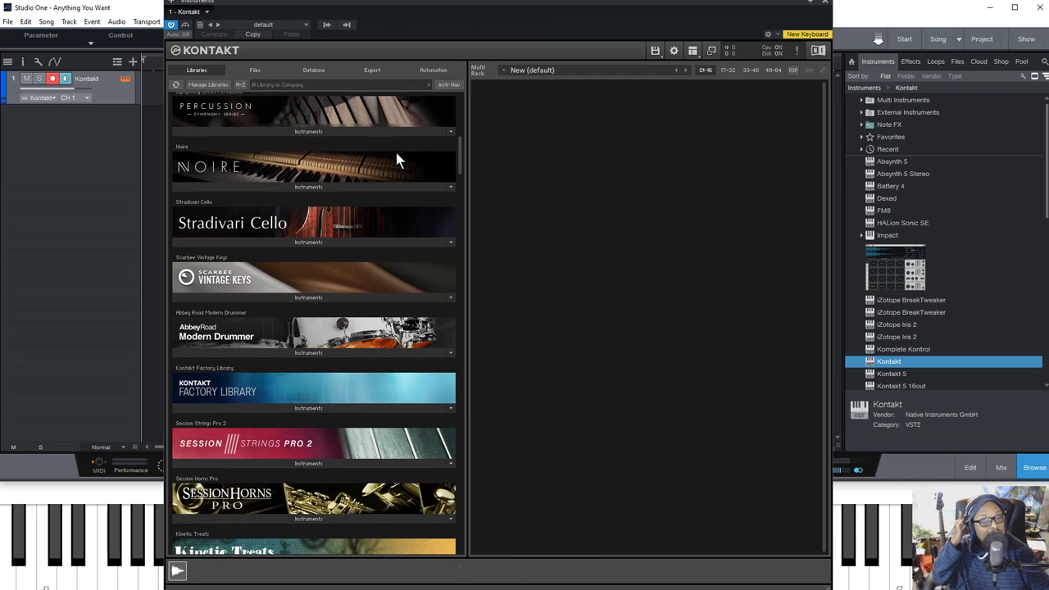
scroll(396, 153, down, 7)
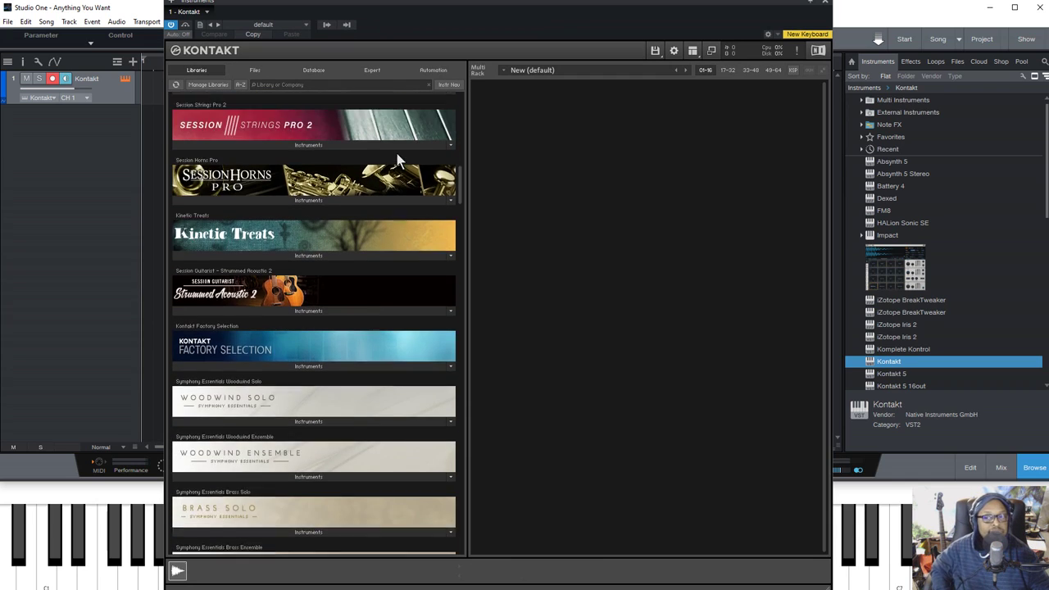
scroll(396, 158, down, 8)
scroll(396, 160, down, 9)
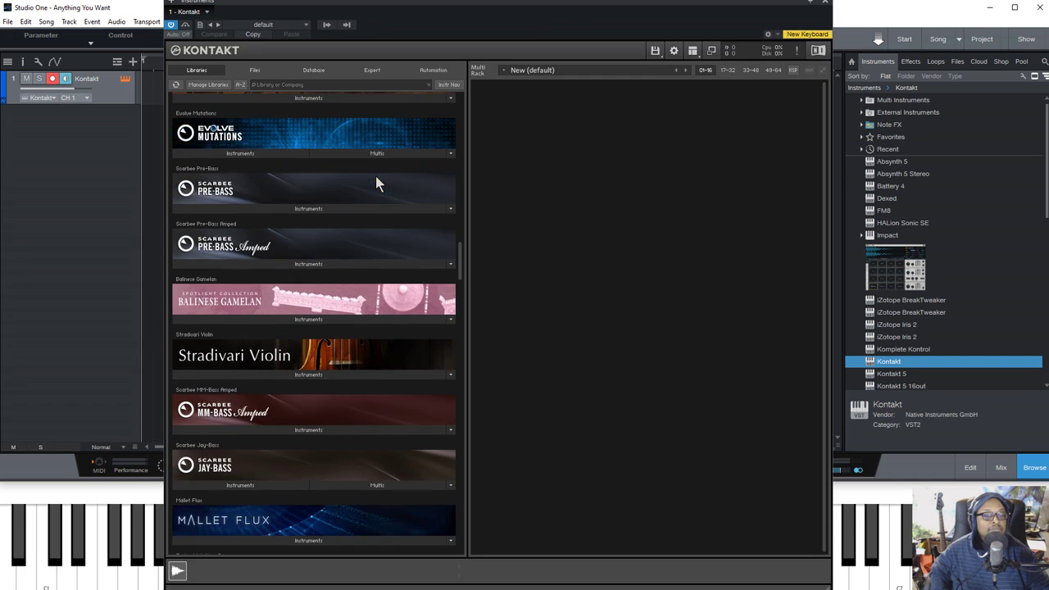
scroll(374, 174, up, 6)
scroll(365, 191, up, 10)
scroll(363, 199, up, 8)
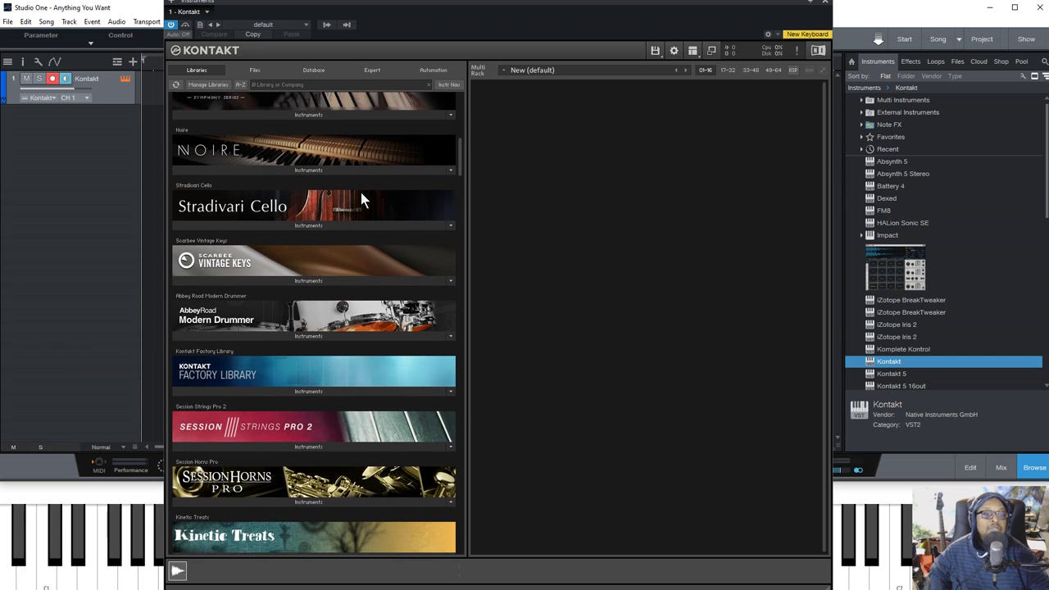
scroll(363, 199, up, 7)
scroll(363, 200, up, 4)
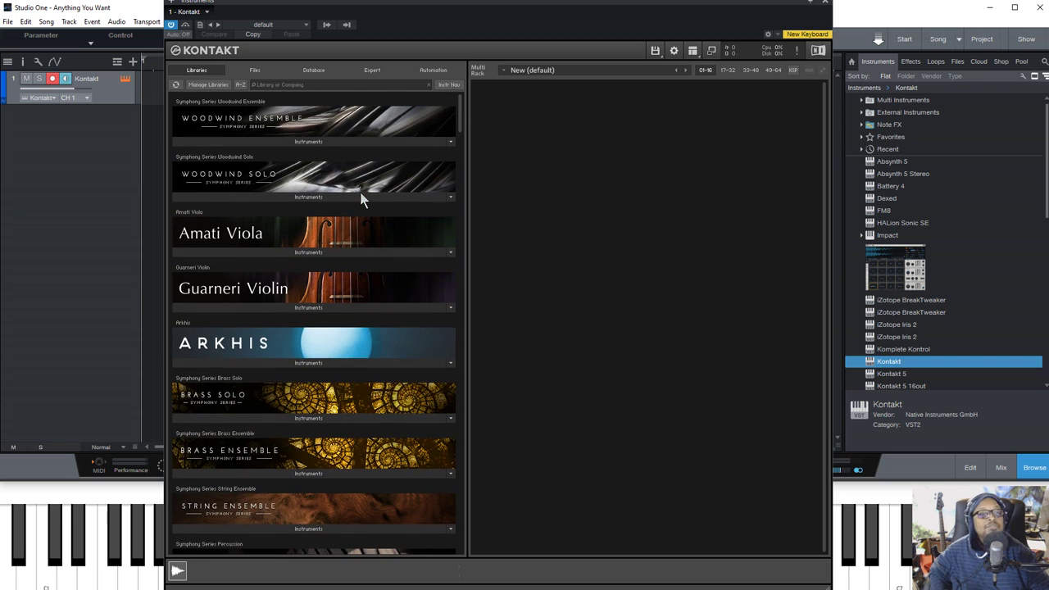
Step: Expand the Noire library's instruments and load NOIRE Pure.nki into the Kontakt rack
scroll(363, 199, down, 3)
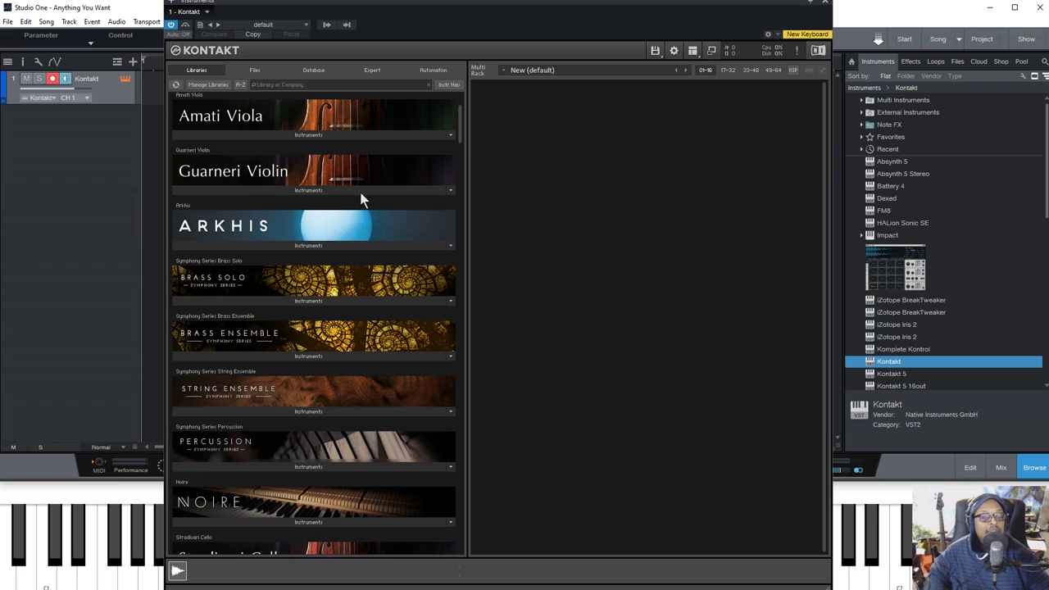
scroll(363, 199, down, 7)
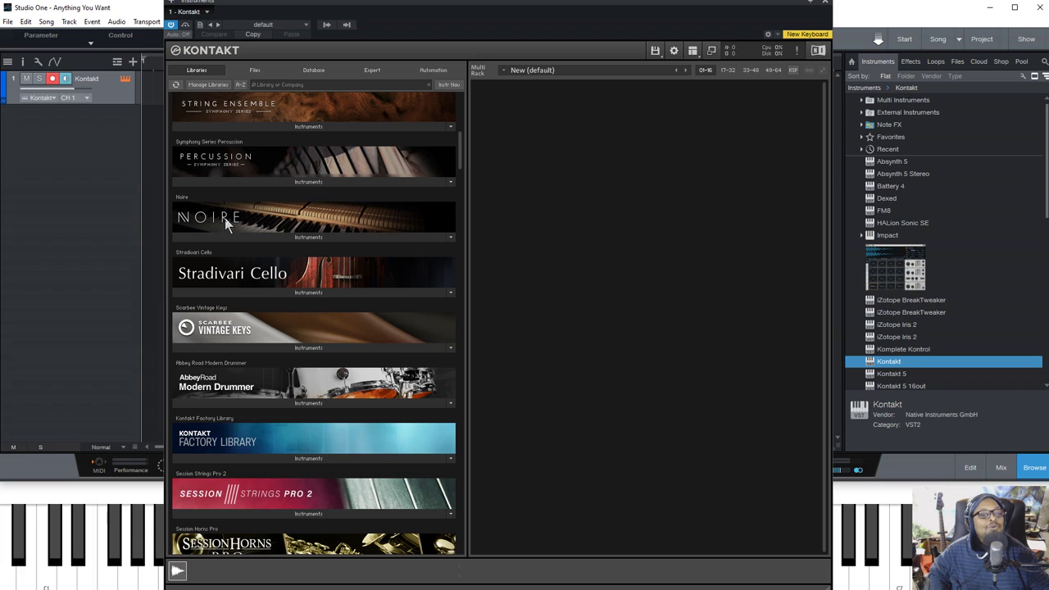
click(308, 237)
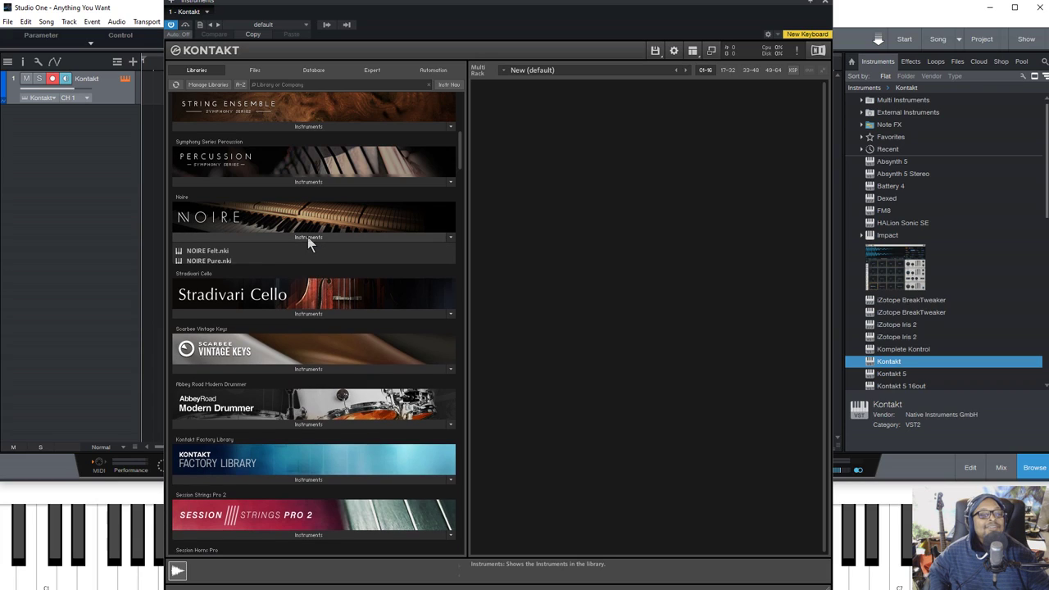
mouse_move(198, 261)
mouse_down()
mouse_move(584, 259)
mouse_move(211, 267)
mouse_up()
double_click(210, 267)
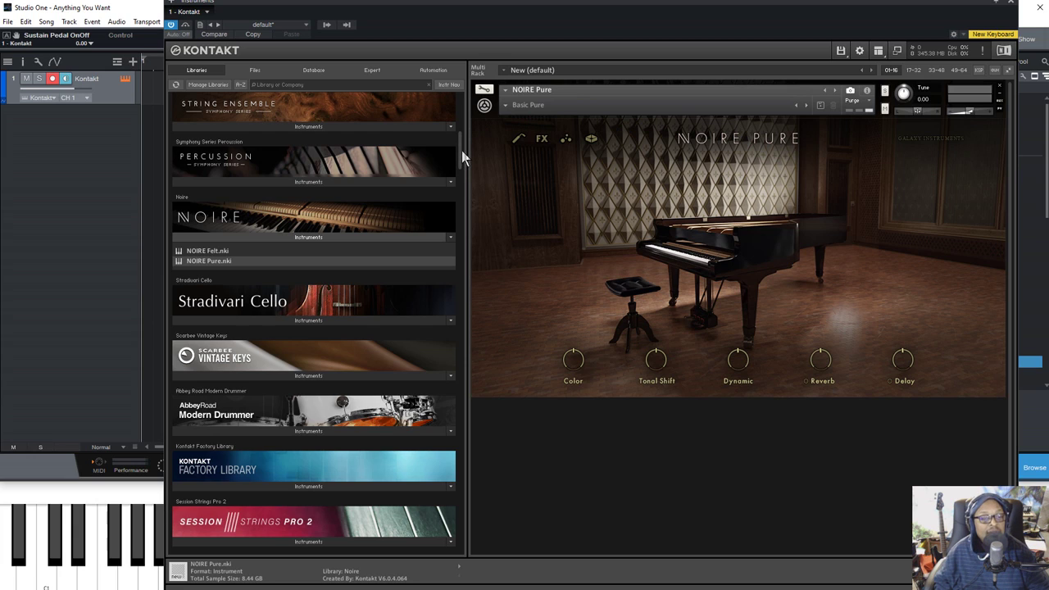
Step: Search the Kontakt libraries for "modern" and load AR Modern Sparkle Kit Full.nki from Abbey Road Modern Drummer below the piano
drag(460, 150, 460, 99)
click(354, 87)
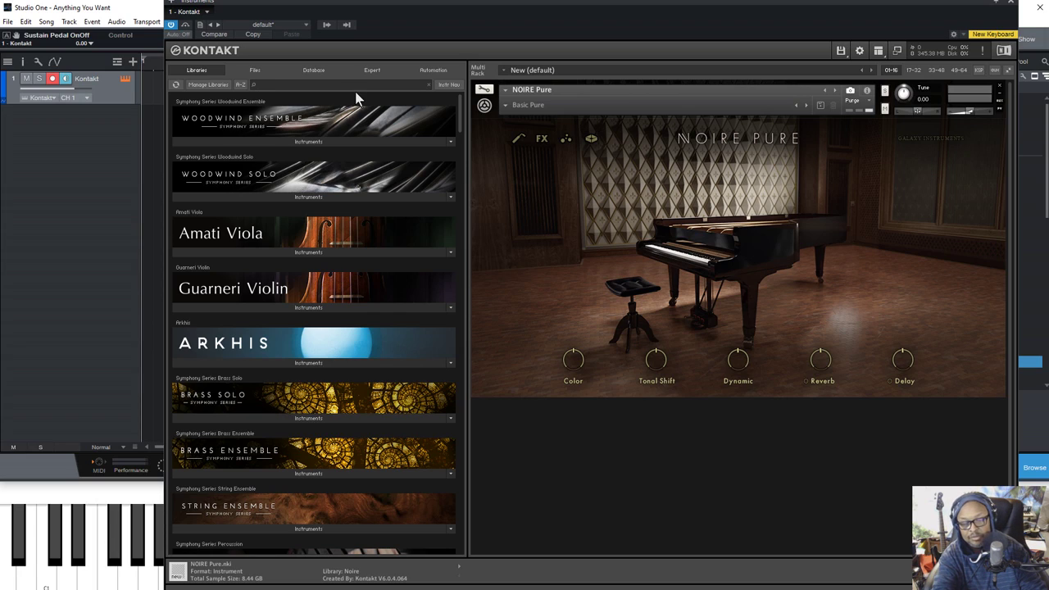
text(mode)
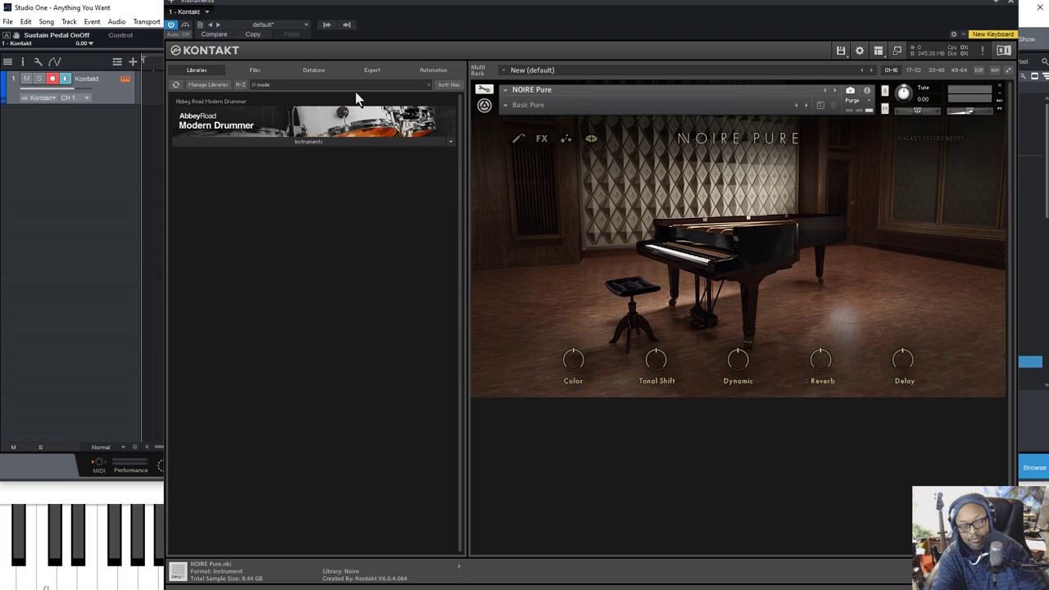
text(rn)
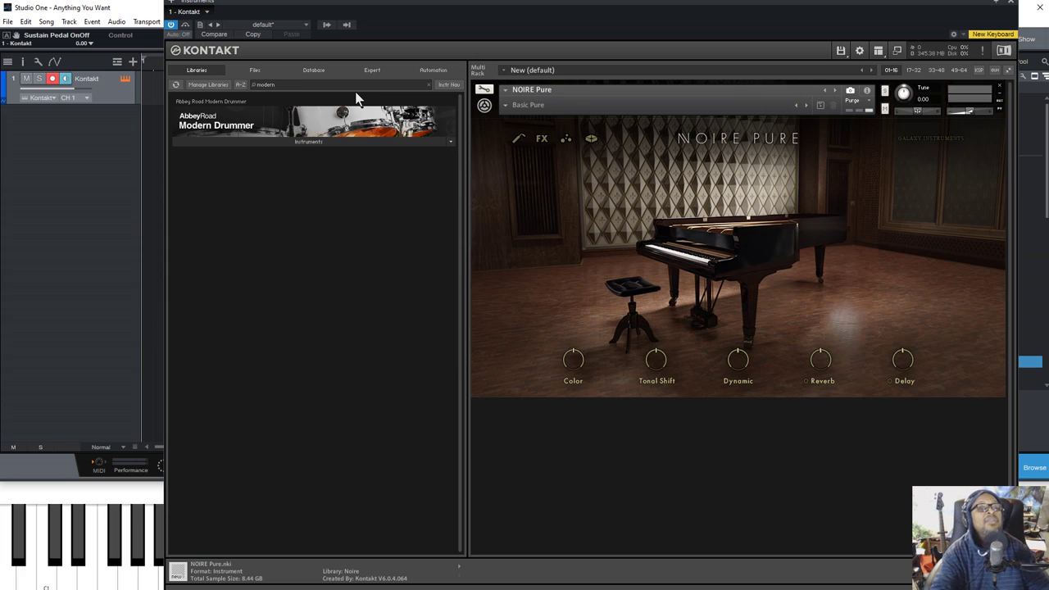
click(307, 141)
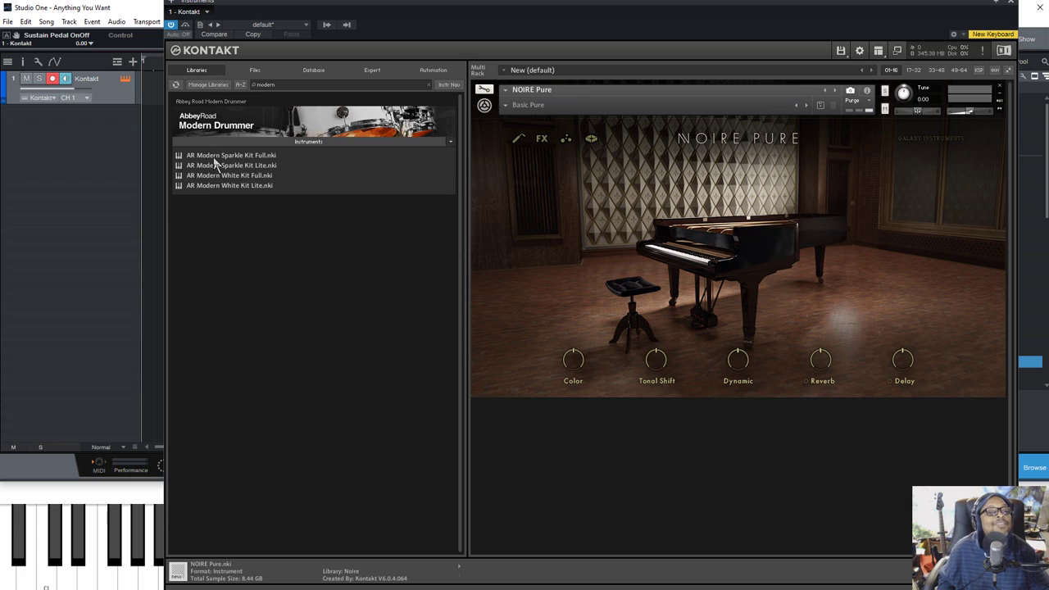
double_click(217, 156)
drag(218, 156, 619, 466)
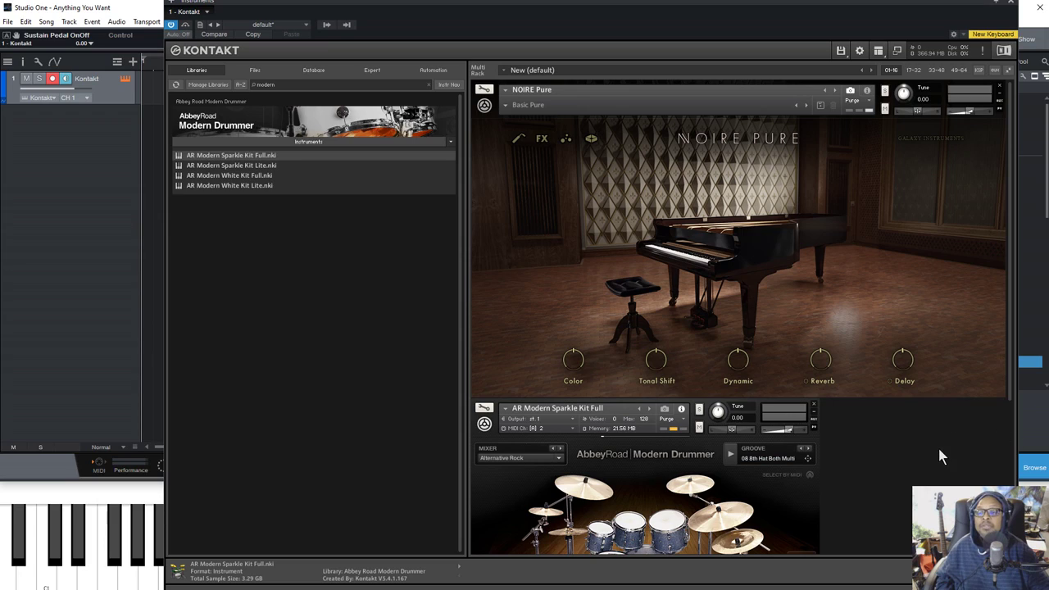
Step: Collapse the NOIRE Pure piano in the rack, and collapse and re-expand the AR Modern Sparkle Kit Full
click(485, 109)
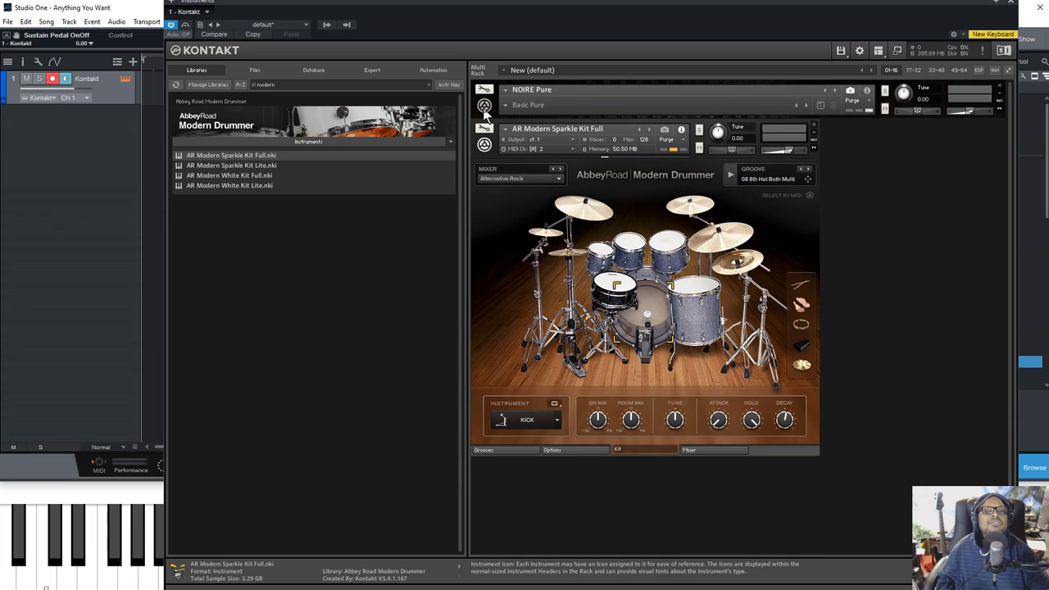
click(484, 147)
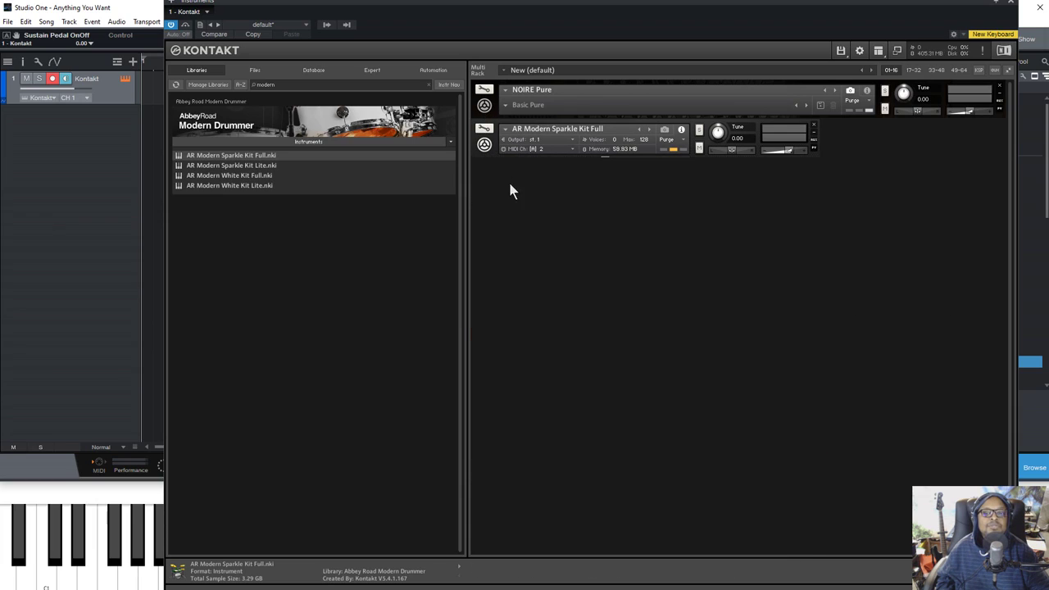
click(484, 145)
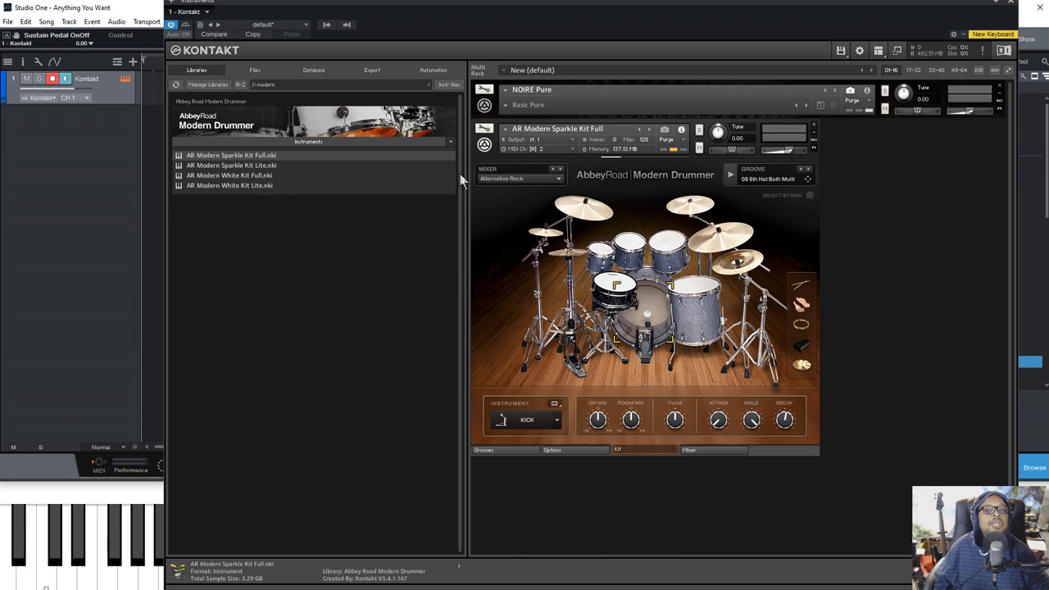
Step: Search the Kontakt libraries for "bass" and load Scarbee MM-Bass - Amped - Fat.nki below the drum kit in the rack
click(281, 84)
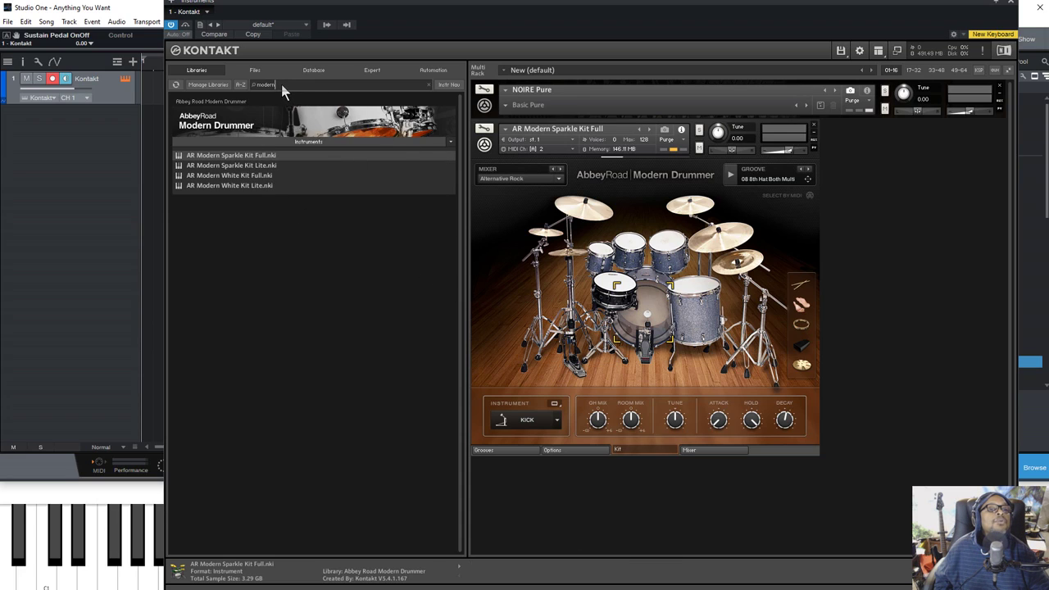
double_click(256, 83)
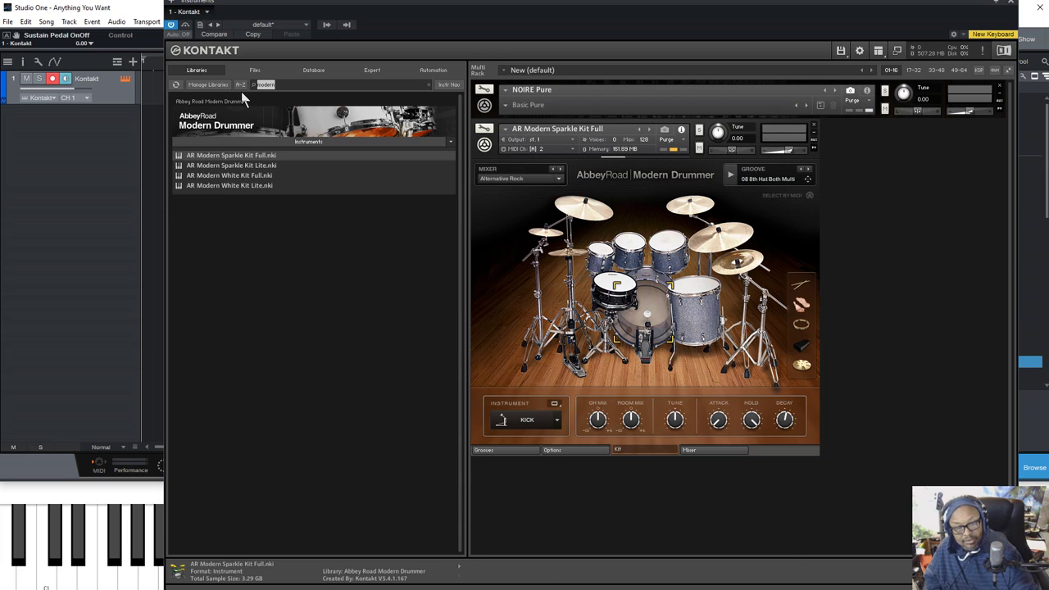
text(bass)
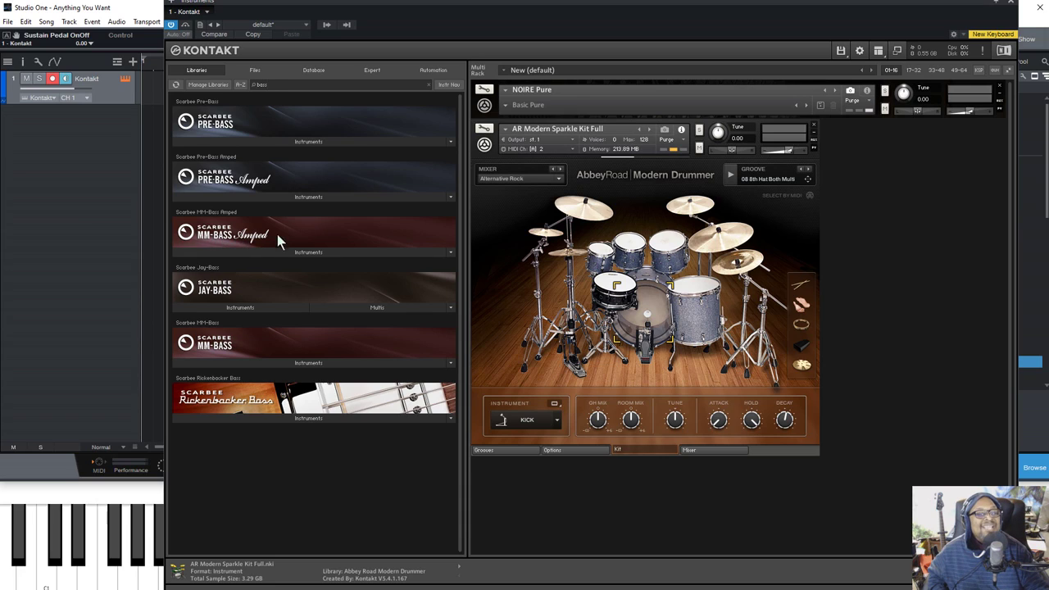
click(306, 252)
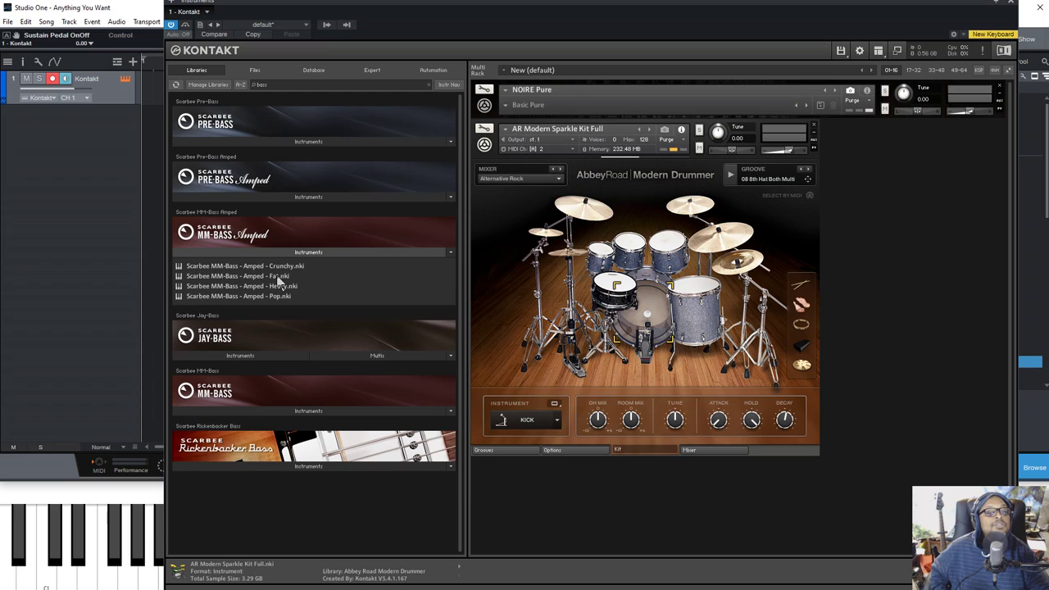
click(212, 278)
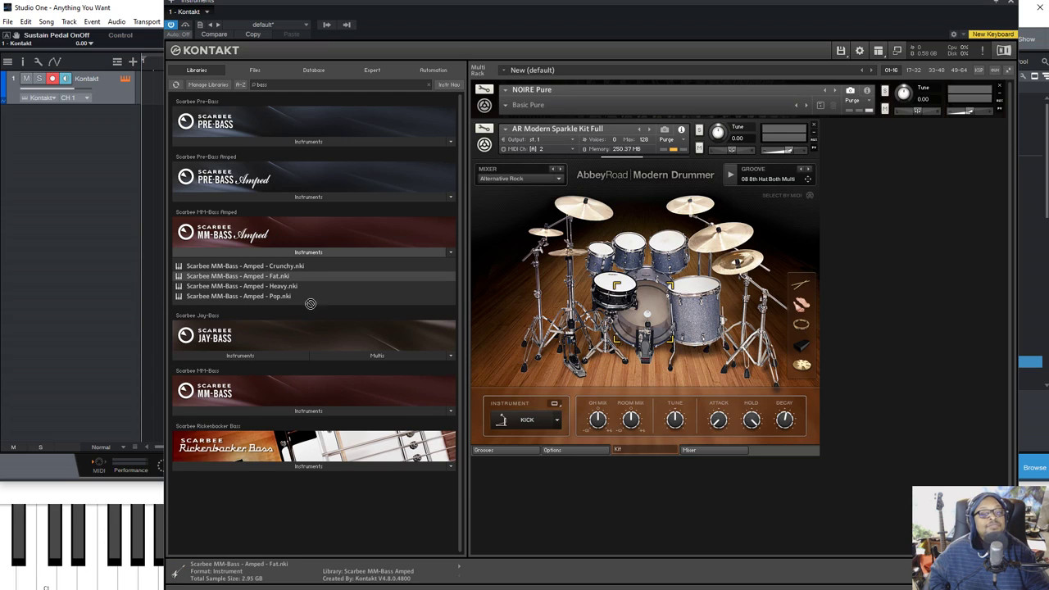
drag(513, 482, 518, 490)
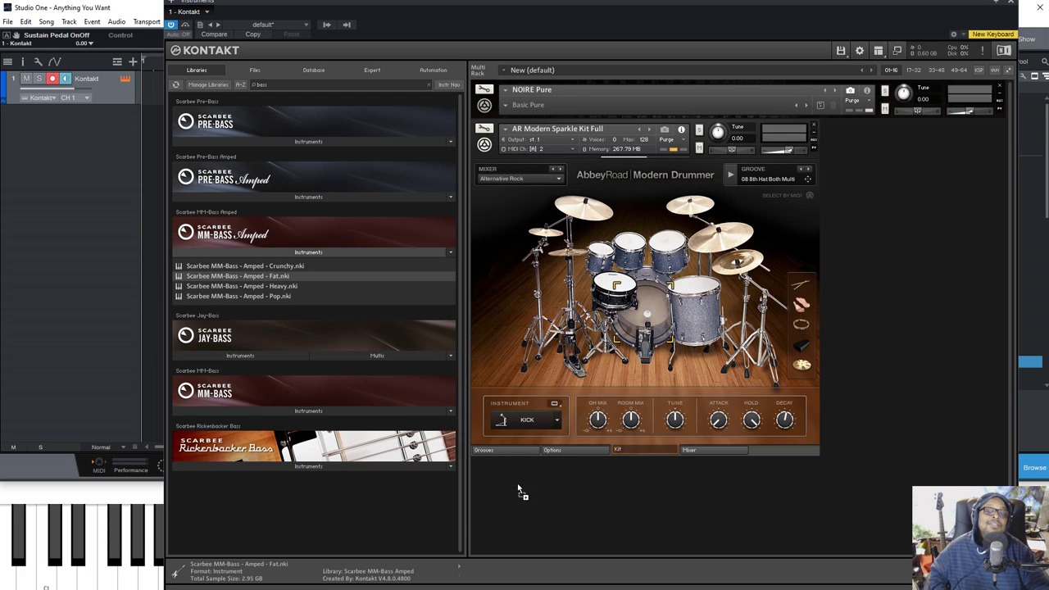
drag(518, 490, 518, 489)
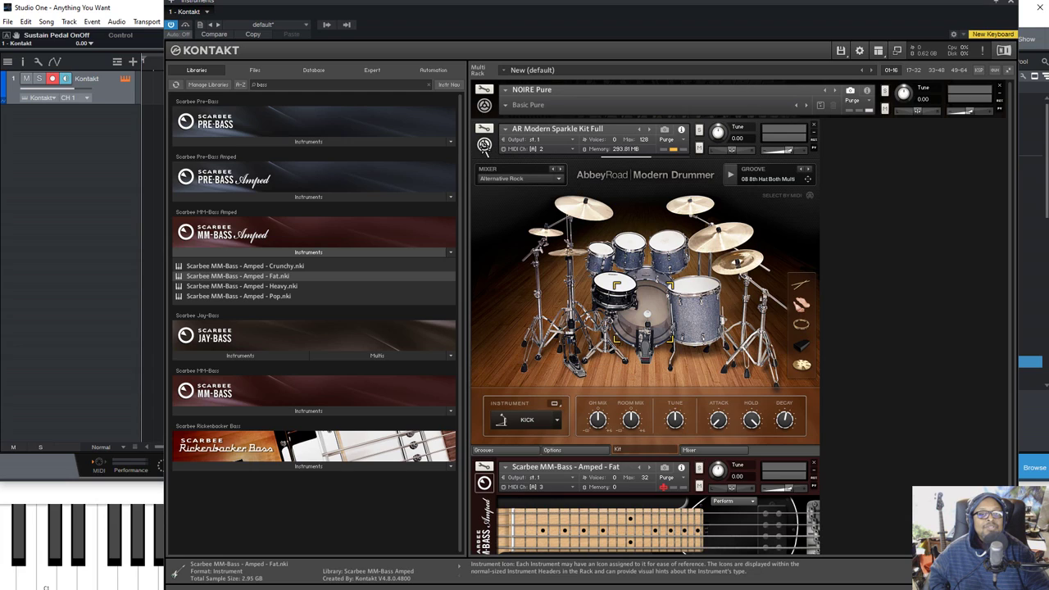
Step: Collapse the AR Modern Sparkle Kit Full in the rack, and expand and re-collapse the NOIRE Pure piano
click(484, 145)
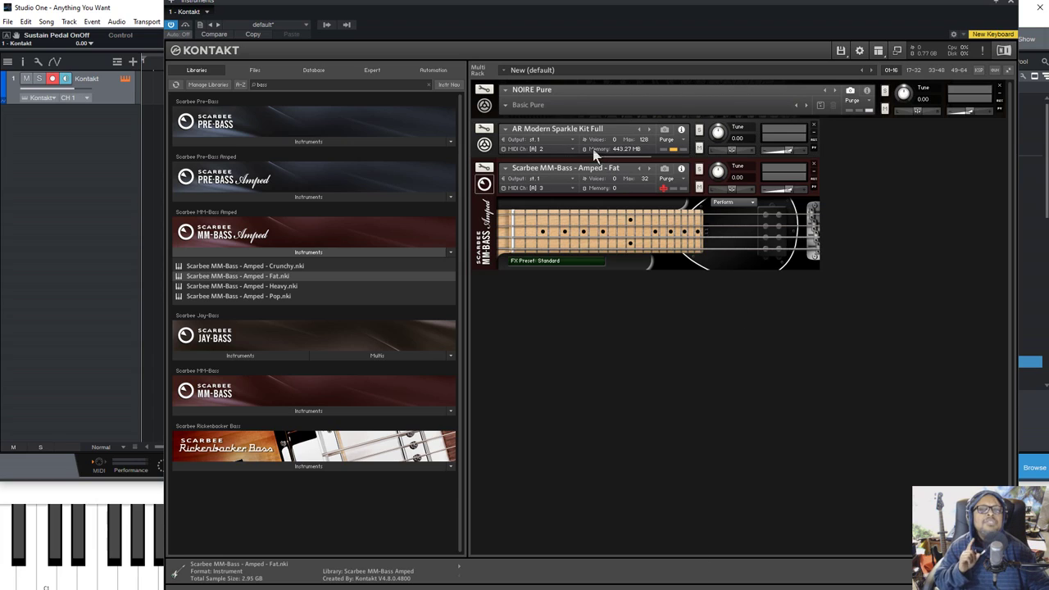
click(483, 107)
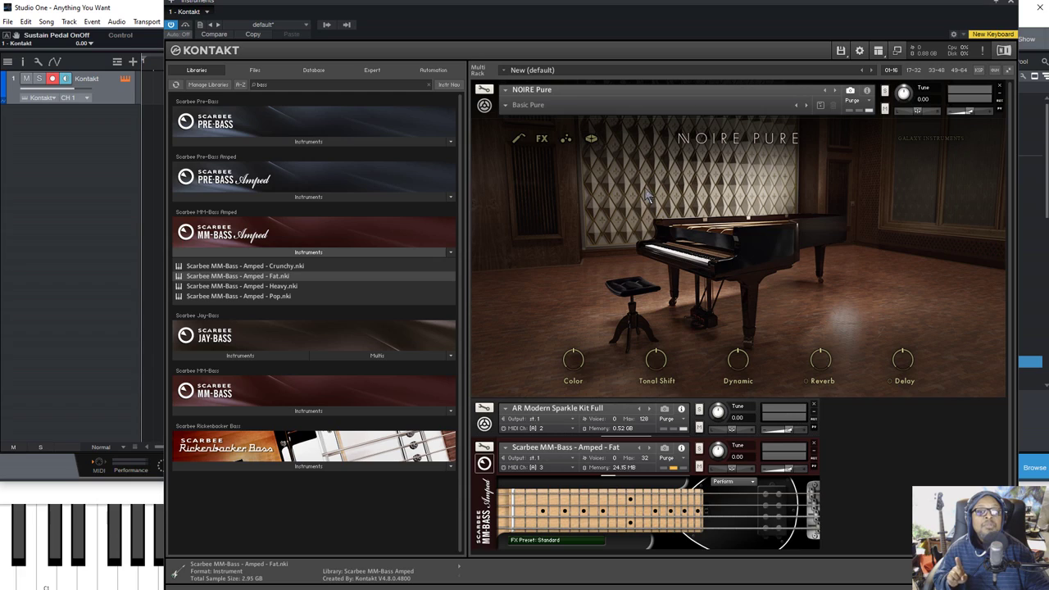
click(484, 109)
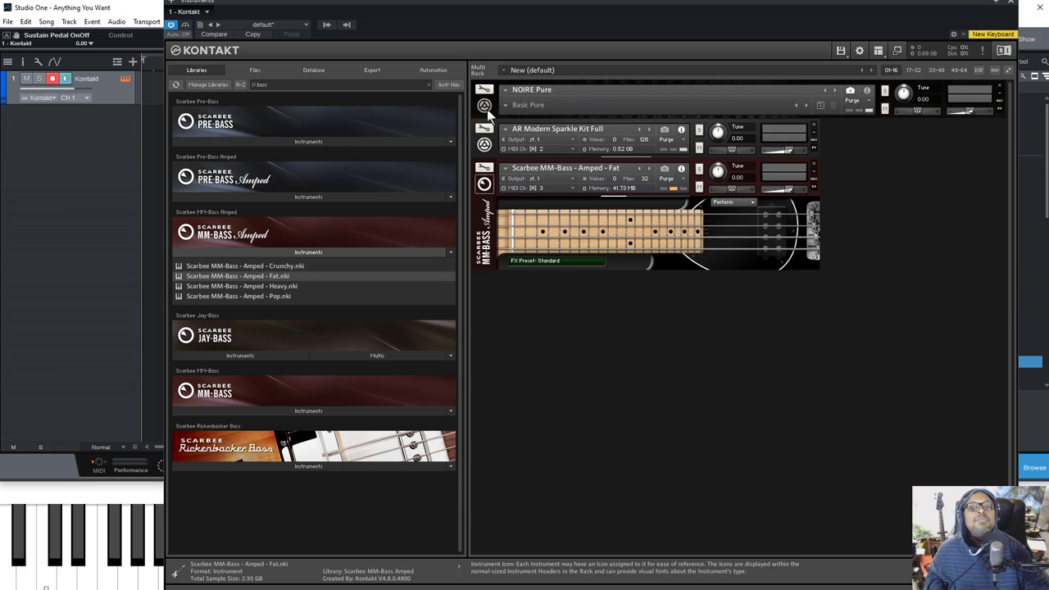
Step: Expand and re-collapse the NOIRE Pure piano, and do the same with the AR Modern Sparkle Kit Full in the rack
click(485, 107)
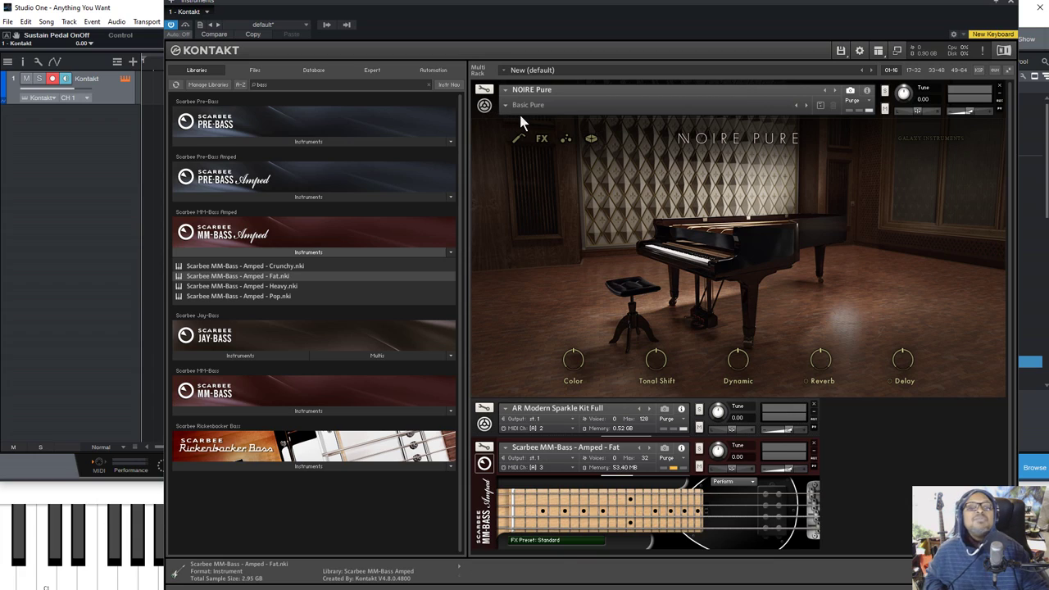
click(485, 106)
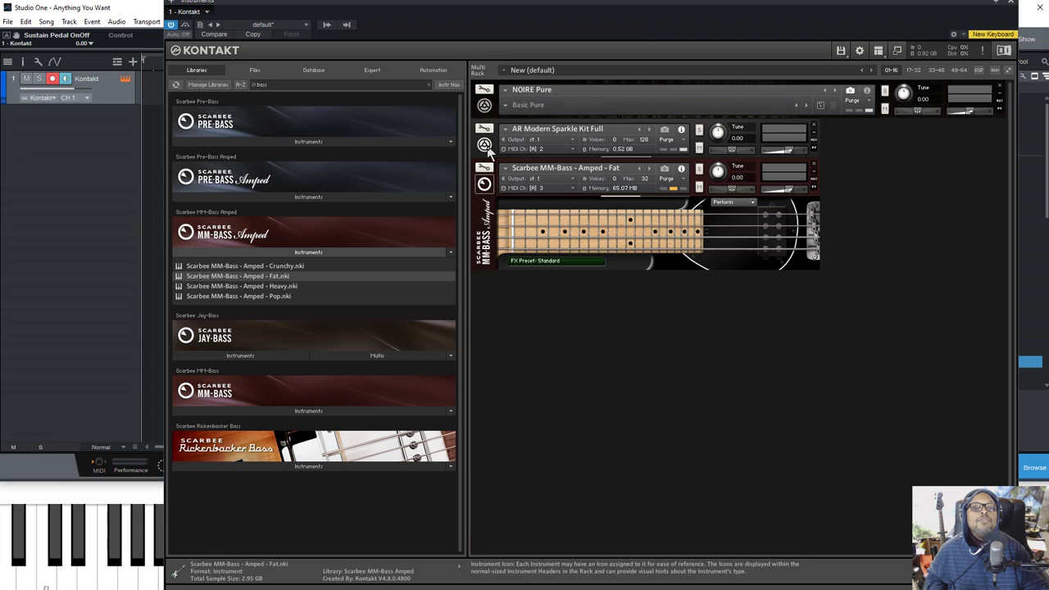
click(485, 145)
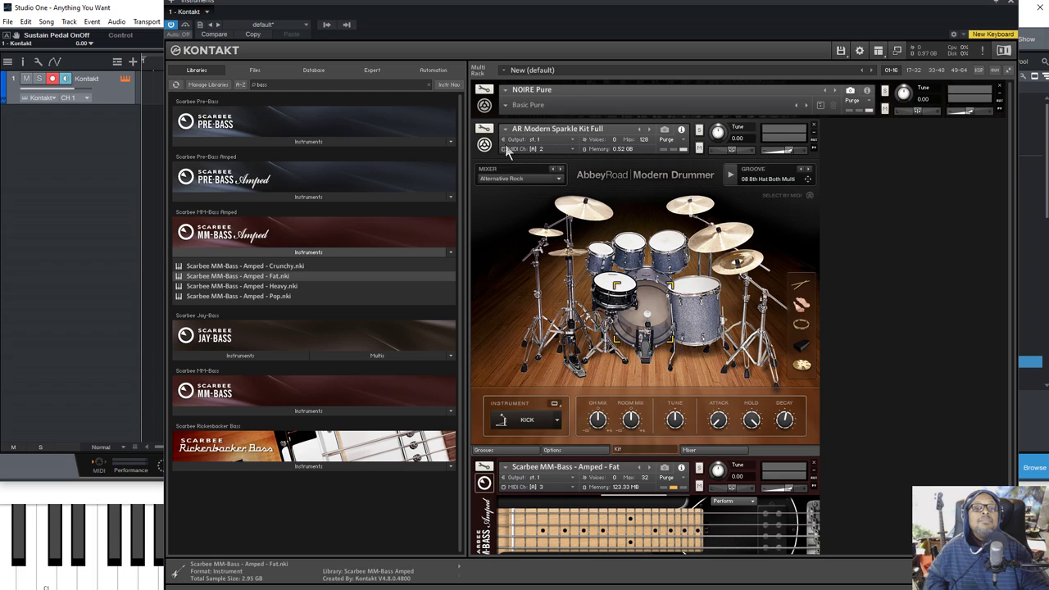
click(484, 146)
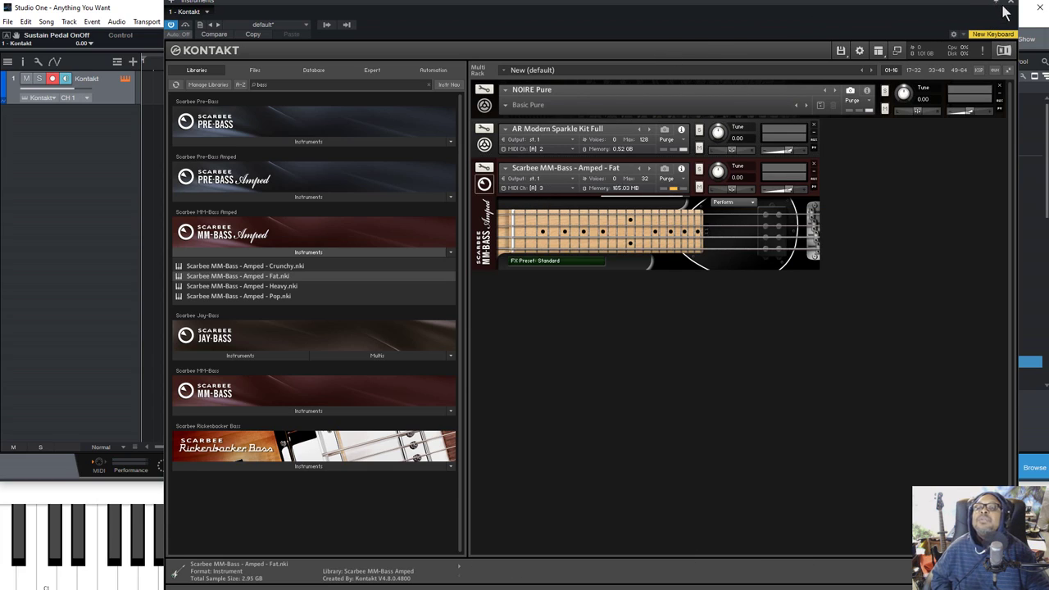
Step: Close the Kontakt instrument window and duplicate the Kontakt track twice without copying the instrument
click(1010, 4)
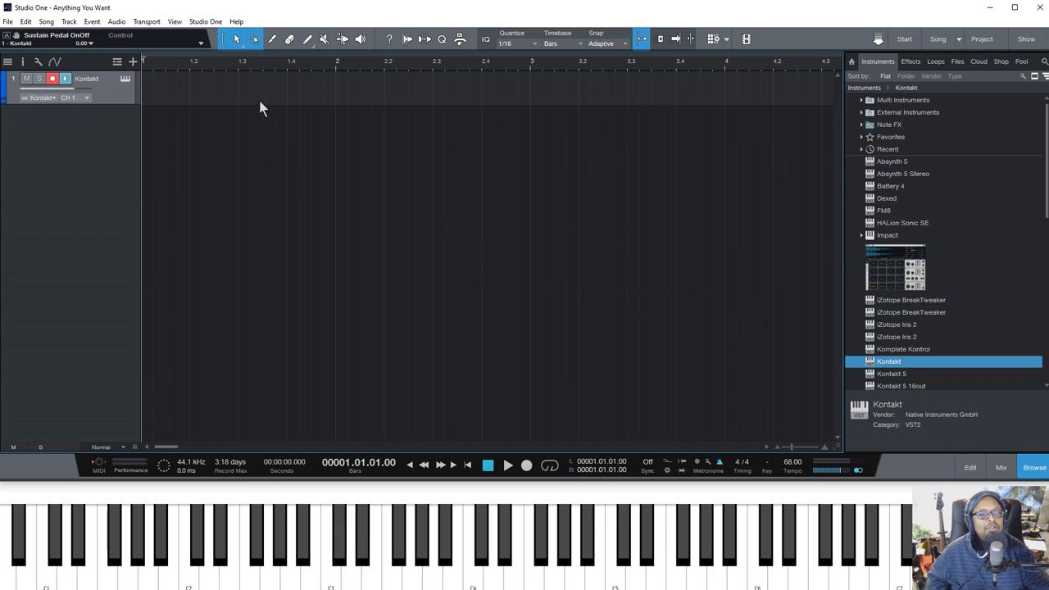
right_click(99, 97)
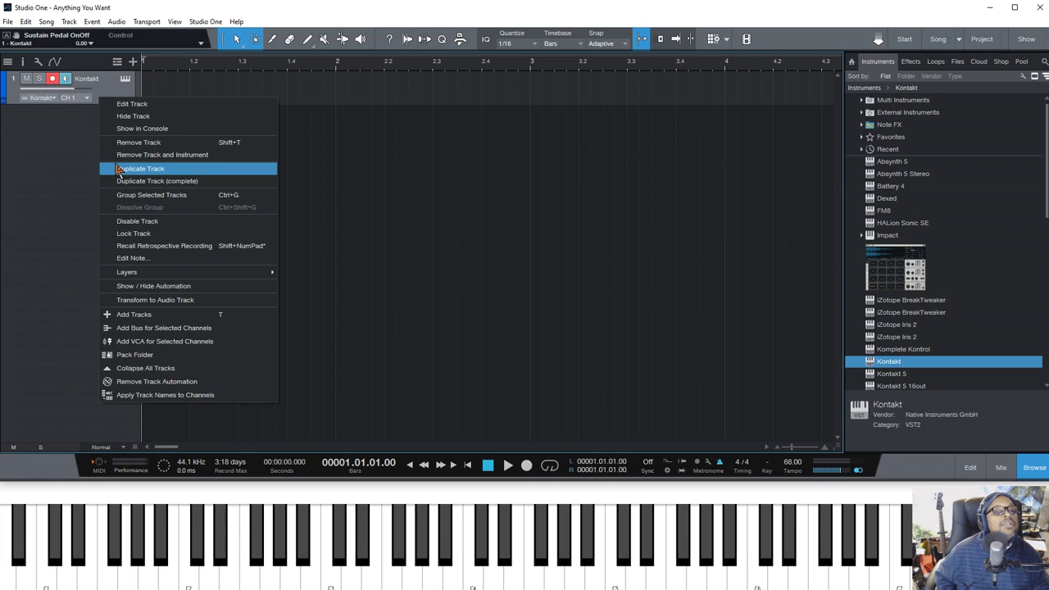
click(118, 170)
right_click(104, 126)
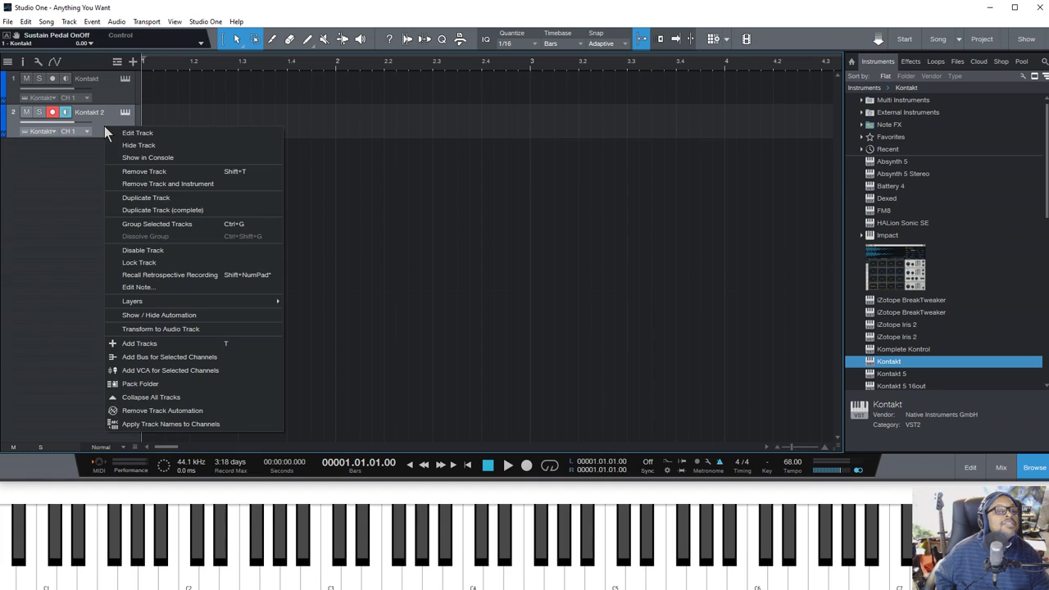
click(123, 196)
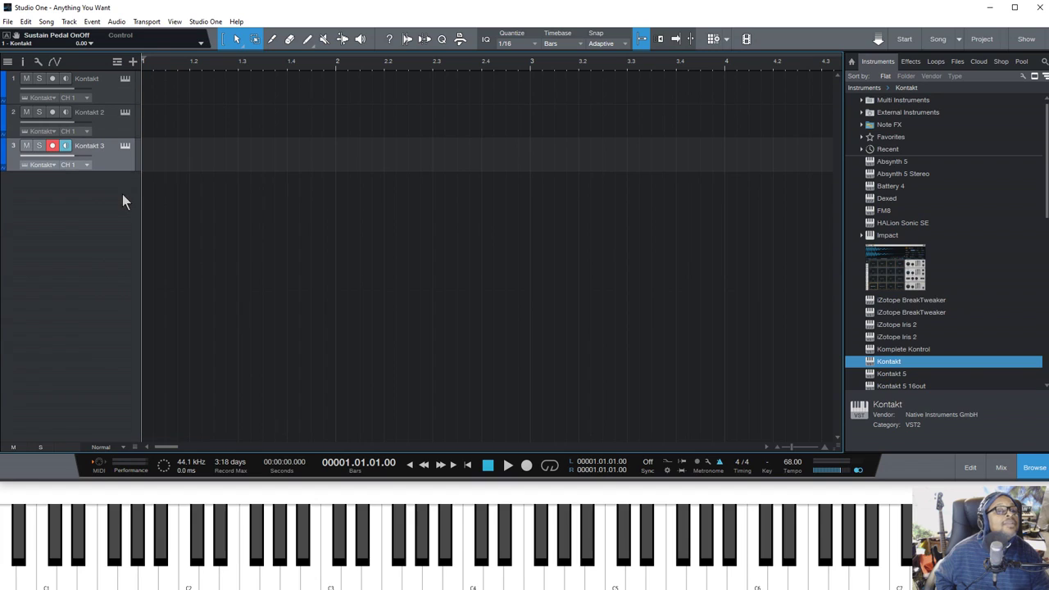
Step: Rename the first Kontakt track as Piano
click(104, 94)
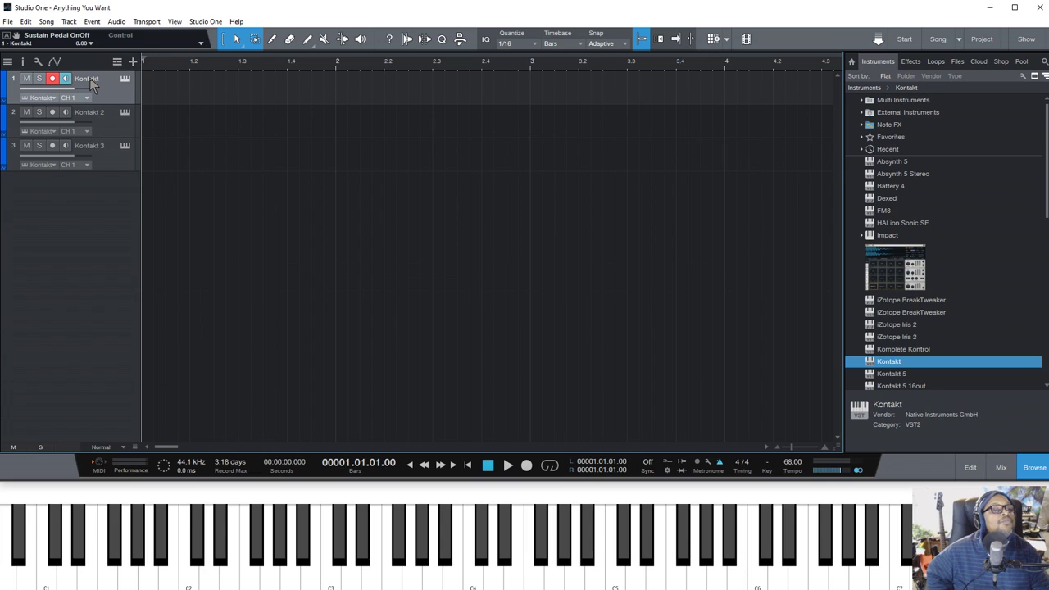
double_click(90, 80)
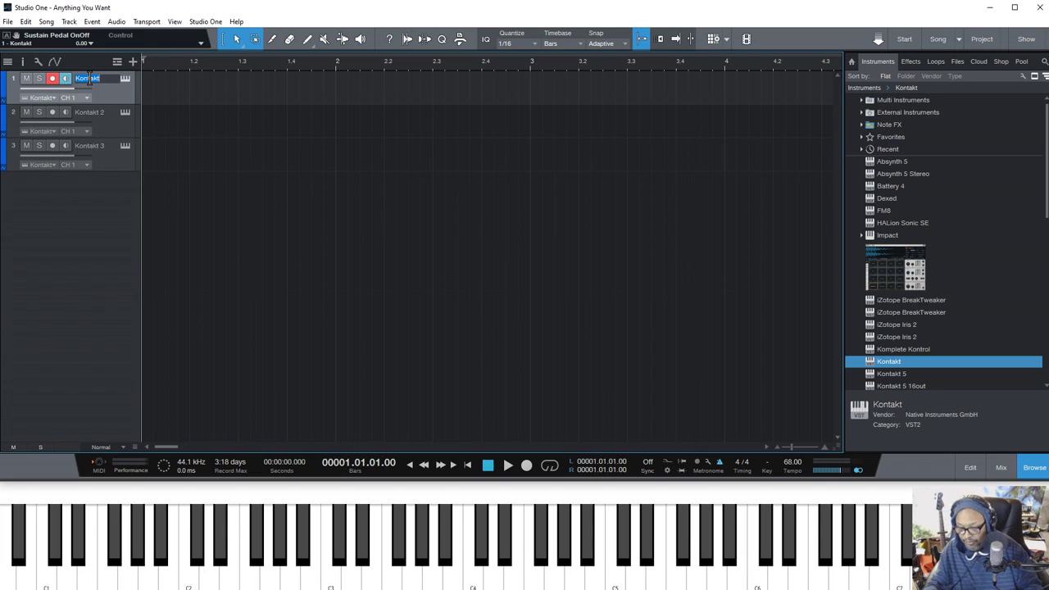
text(Piano)
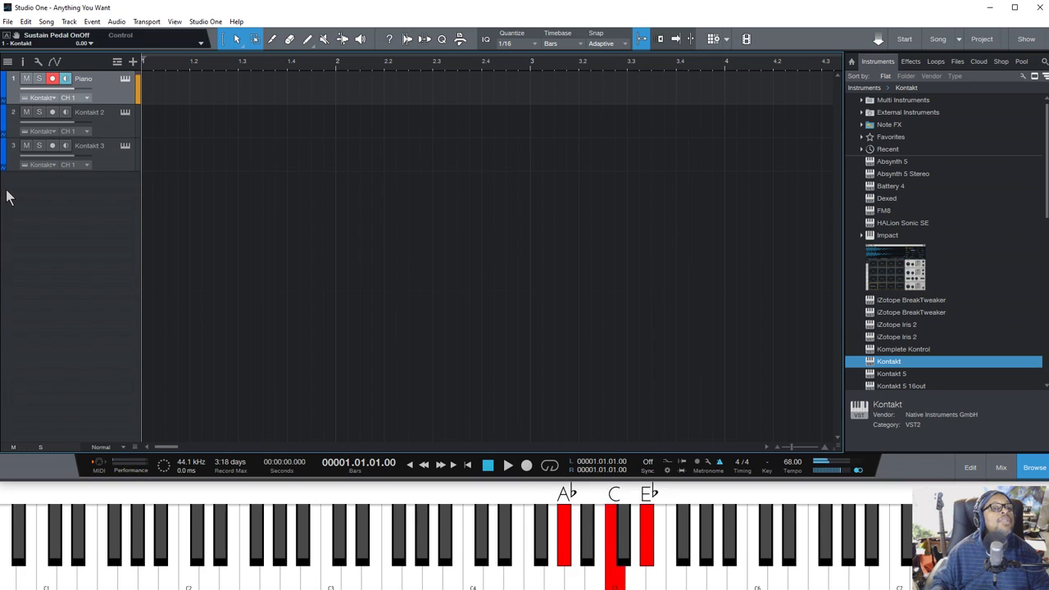
Step: Rename the second track as Drums and set its MIDI channel to CH 2
double_click(93, 115)
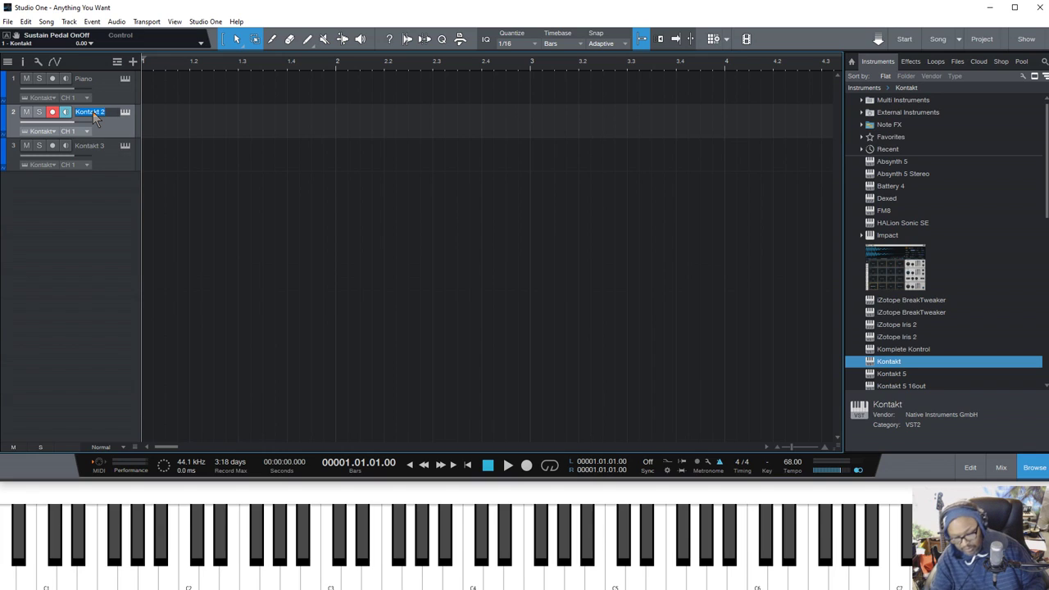
text(Drums)
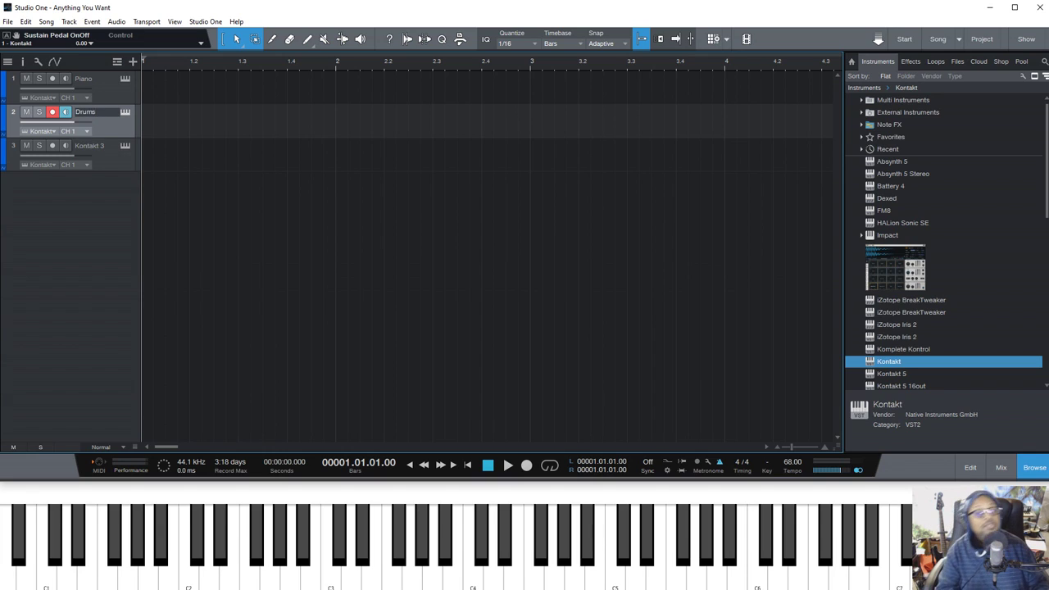
key(Return)
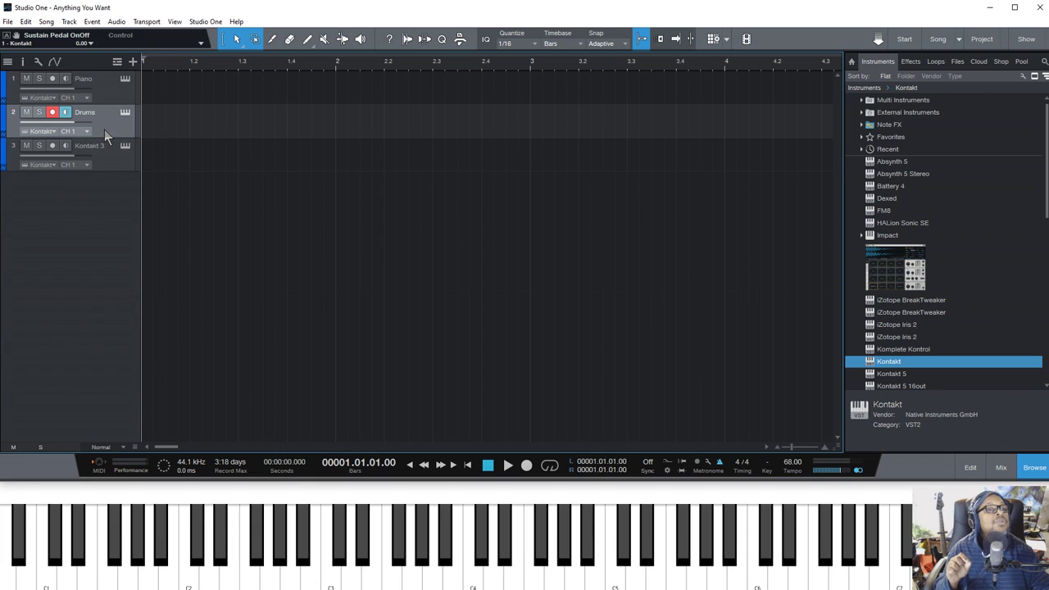
click(87, 130)
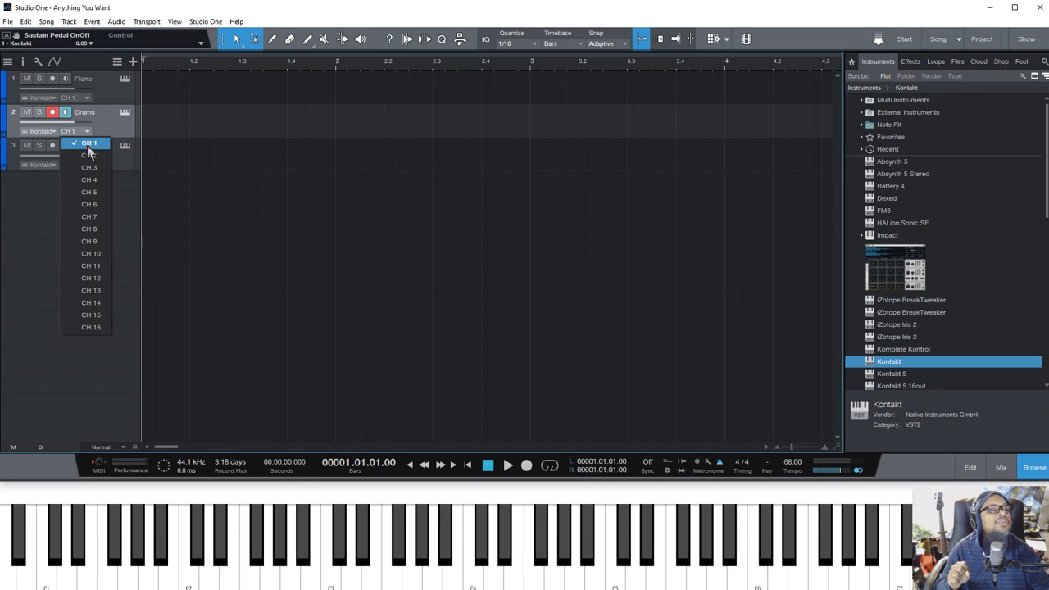
click(88, 155)
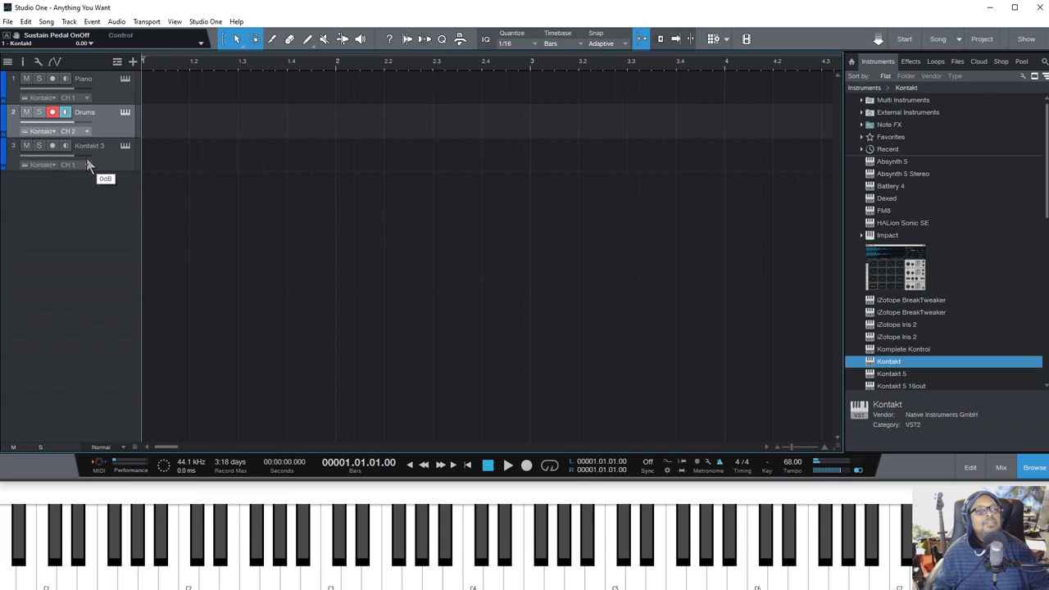
Step: Rename the third track as Bass and set its MIDI channel to CH 3
click(82, 148)
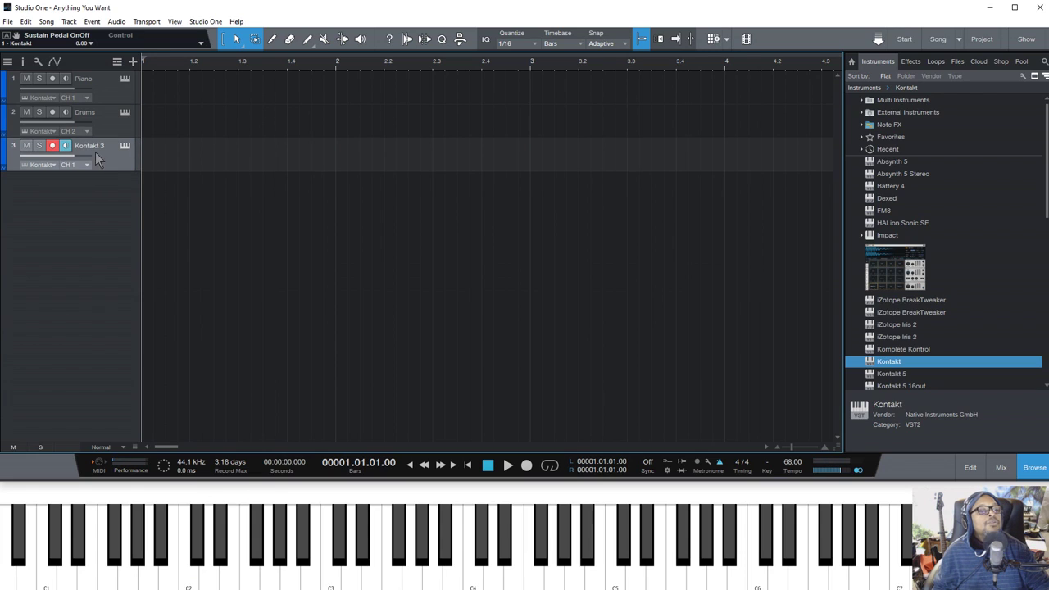
double_click(86, 147)
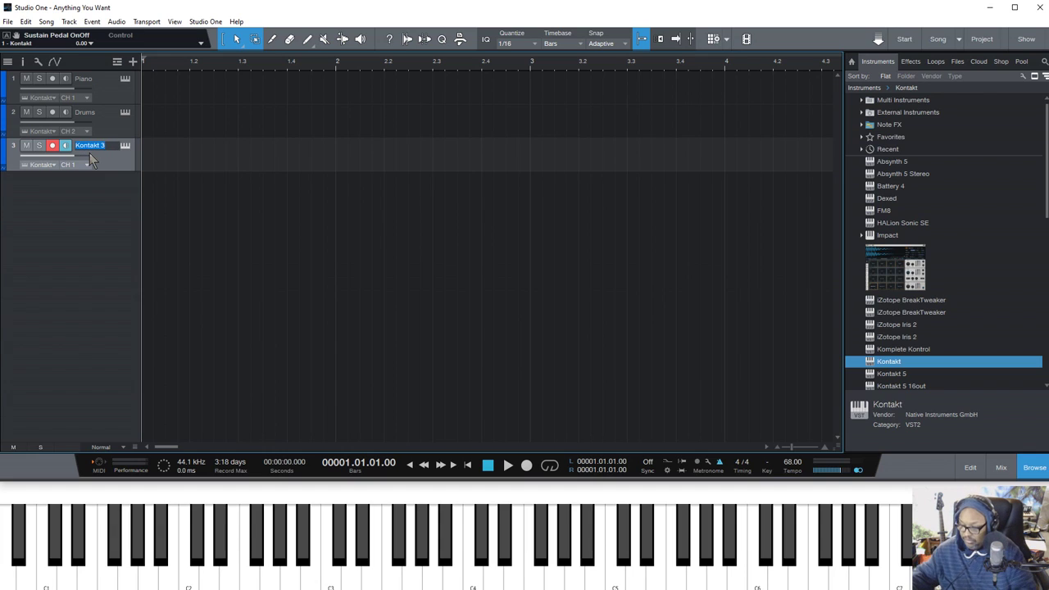
text(Bass)
key(Return)
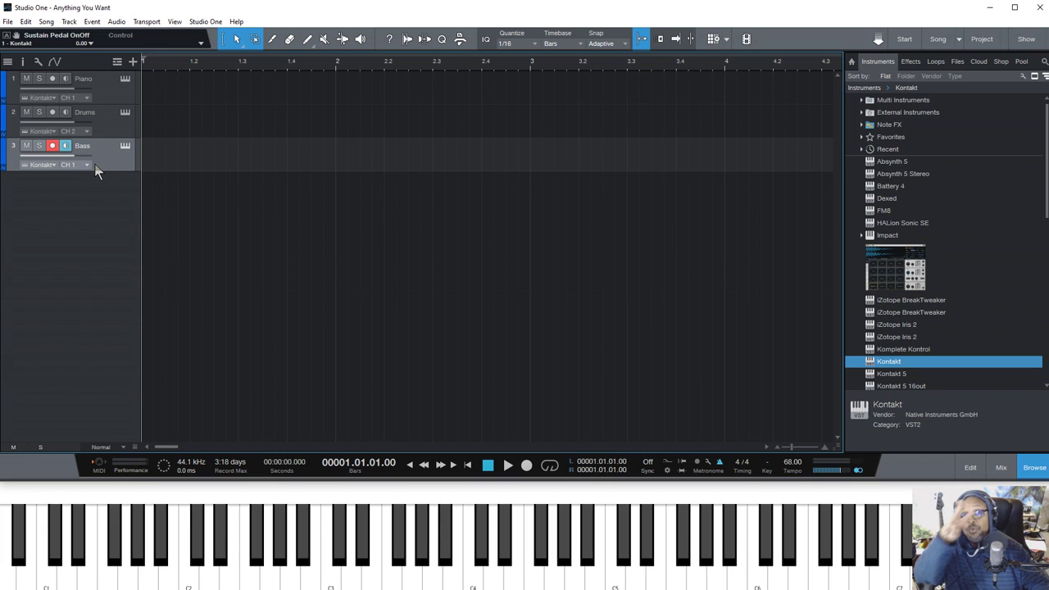
click(86, 166)
click(82, 201)
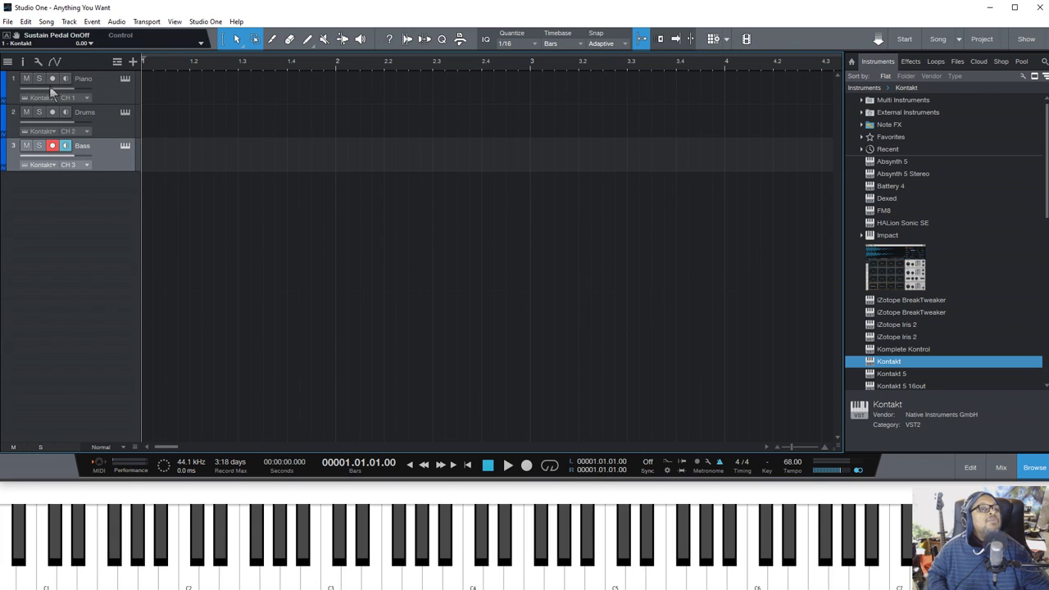
Step: Select the Piano, Drums and Bass tracks one after another to check which instrument each one plays
click(11, 93)
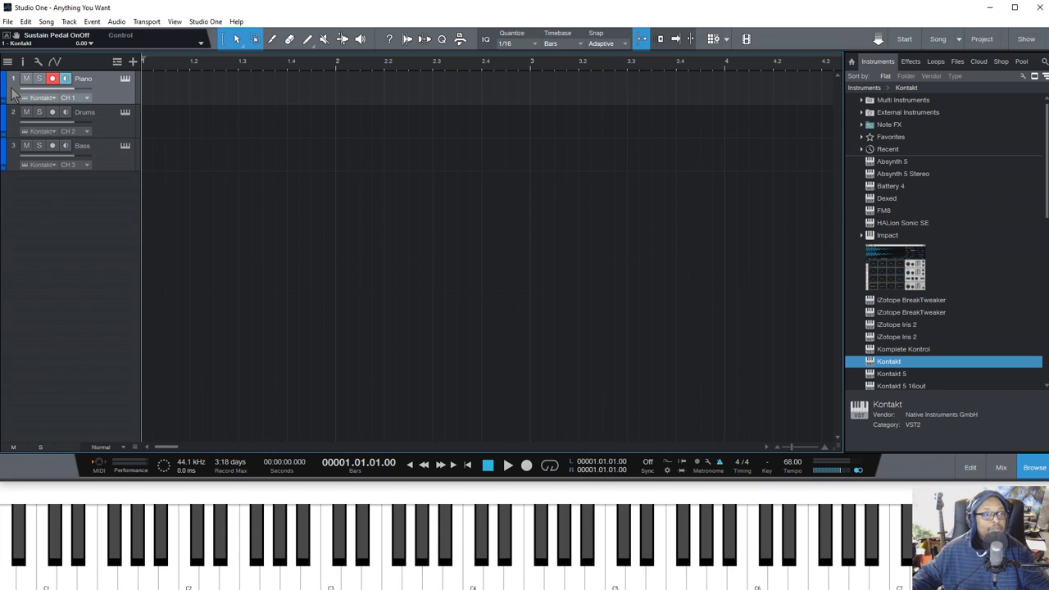
click(103, 126)
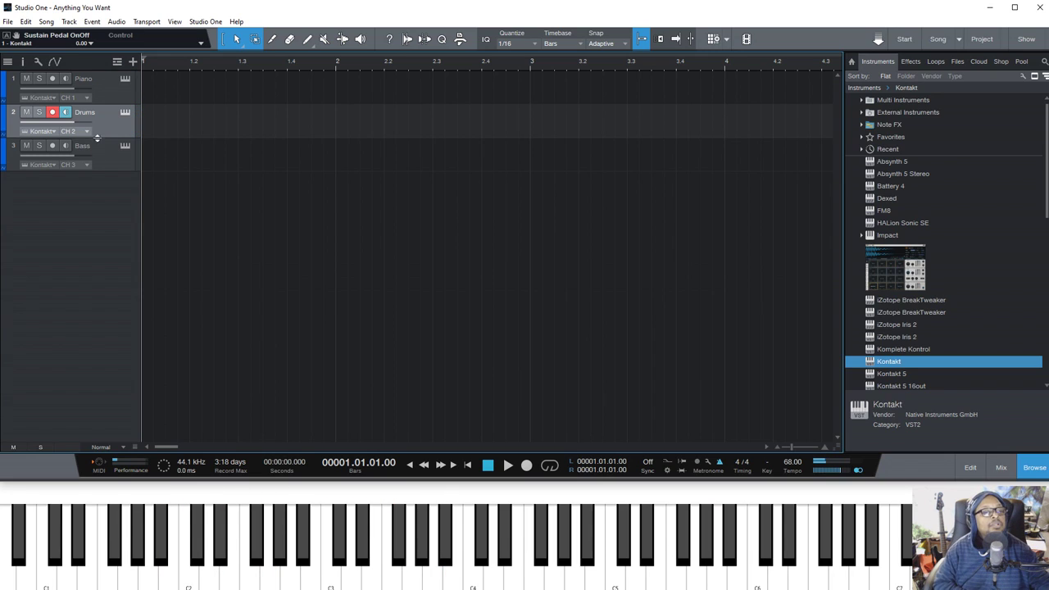
click(104, 161)
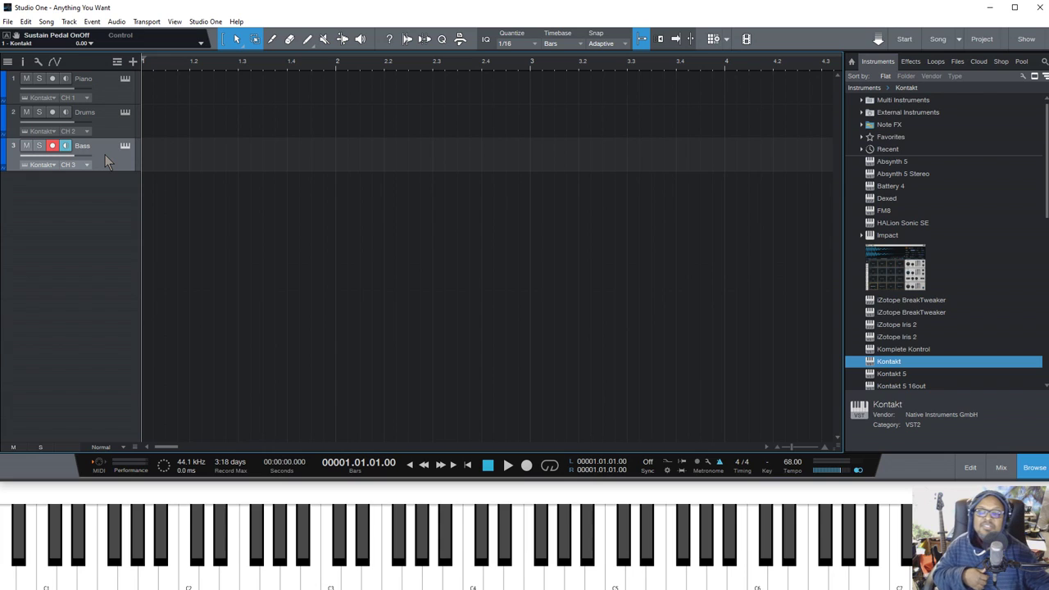
Step: Set the song tempo to 100
double_click(788, 463)
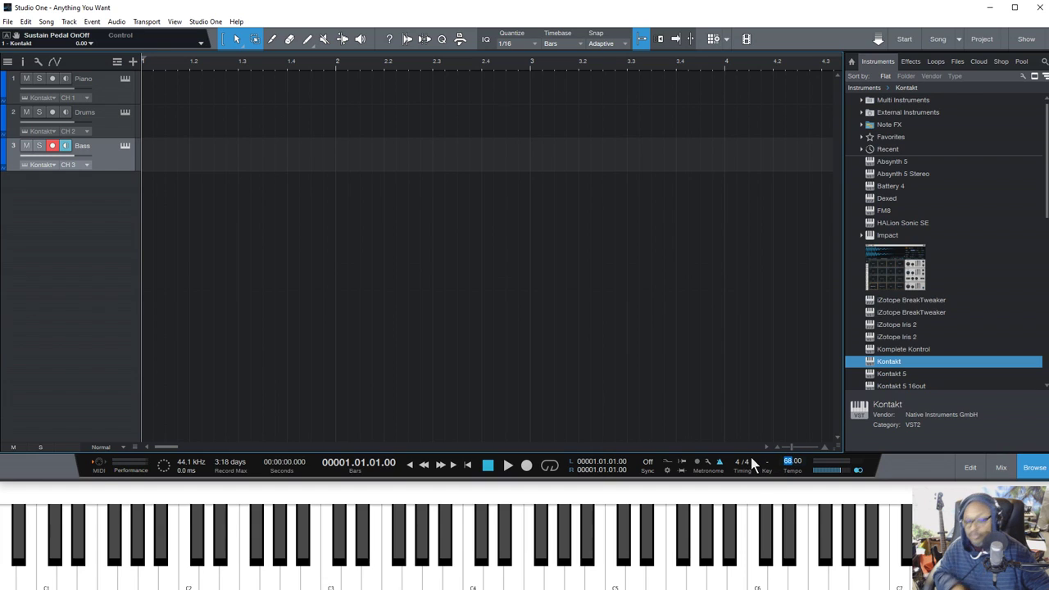
text(100)
key(Return)
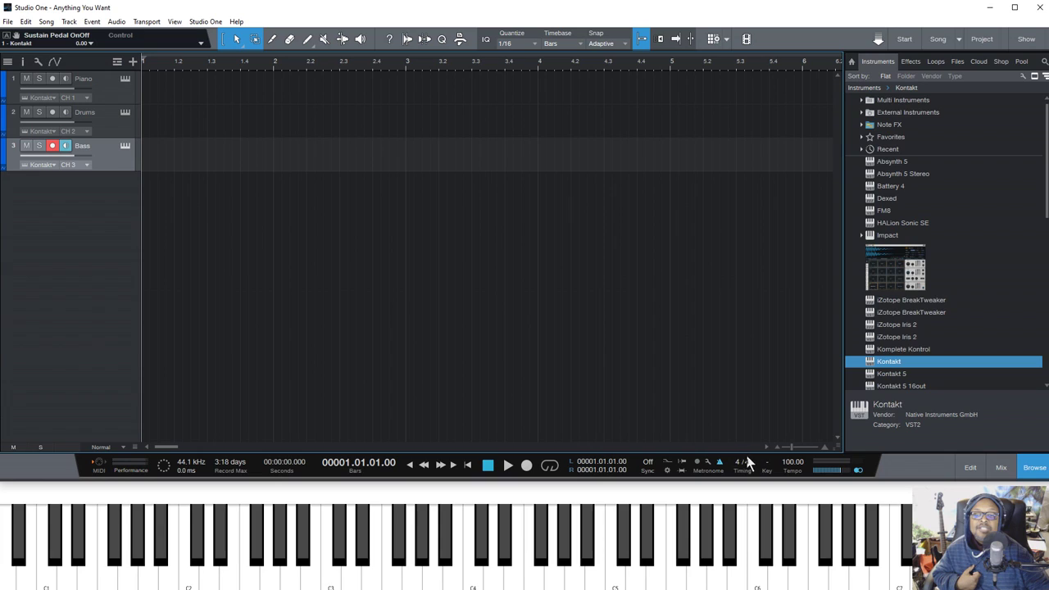
Step: Change the song's time signature to 6/8
click(740, 464)
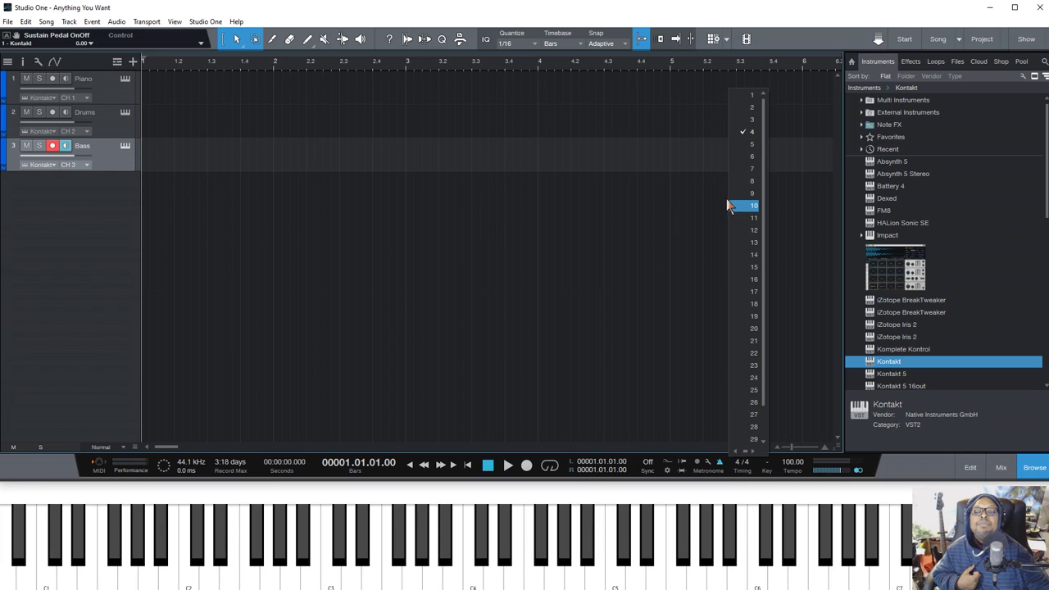
click(739, 157)
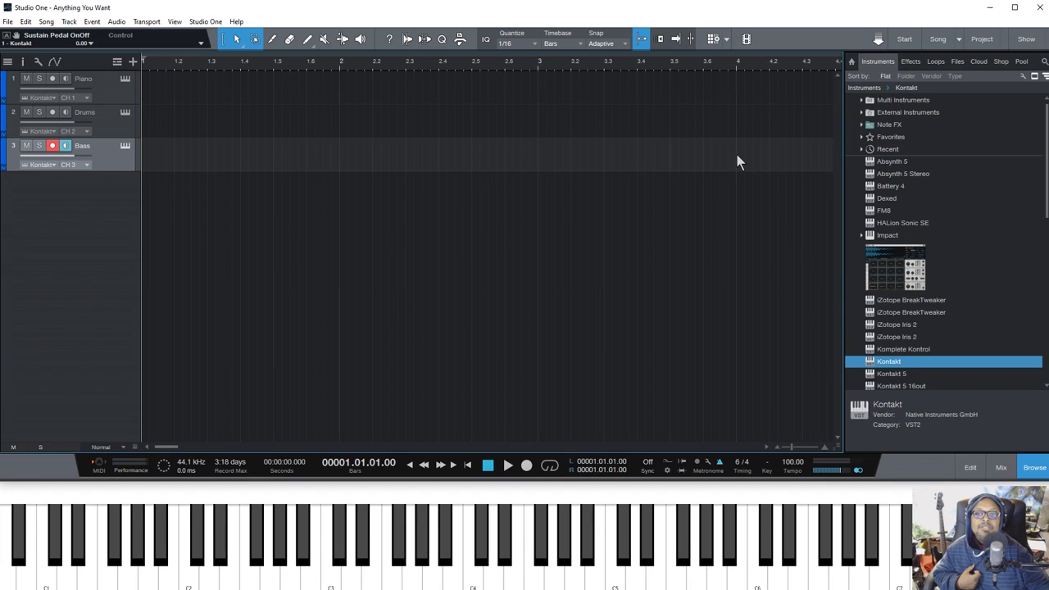
click(747, 462)
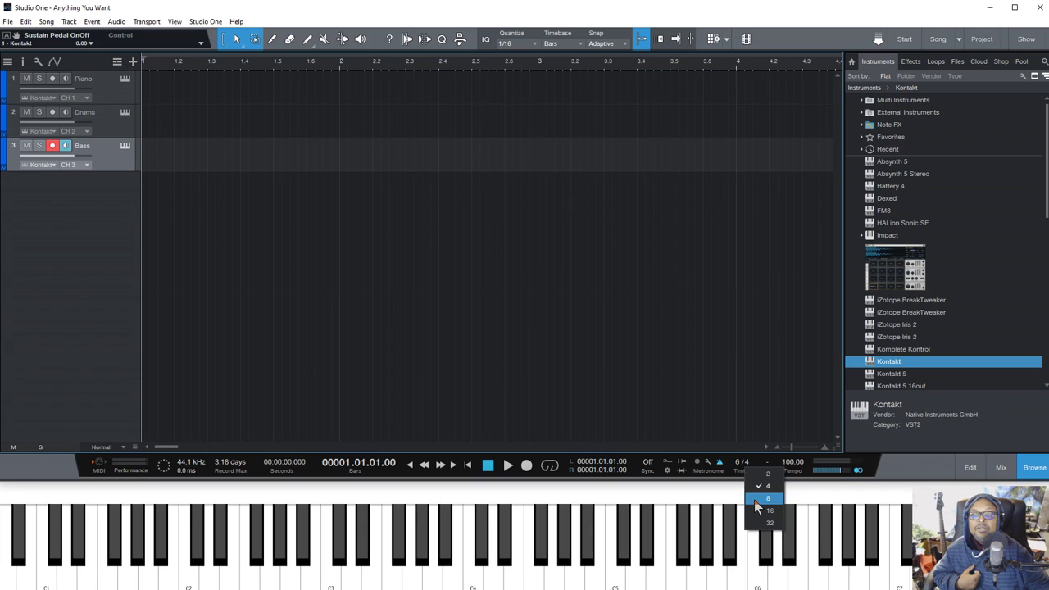
click(754, 499)
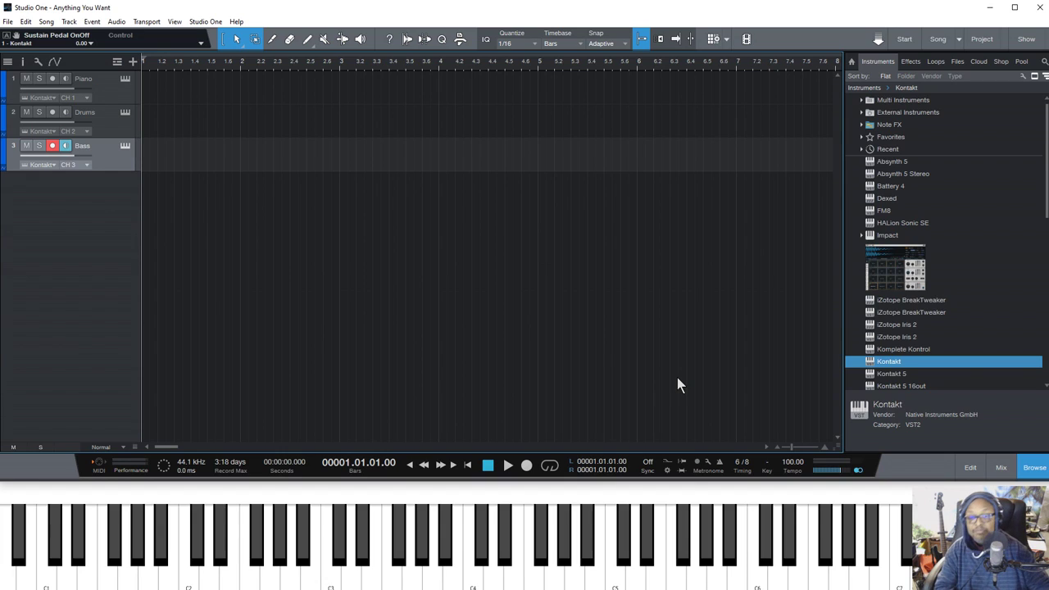
Step: Switch the metronome off and back on
click(718, 461)
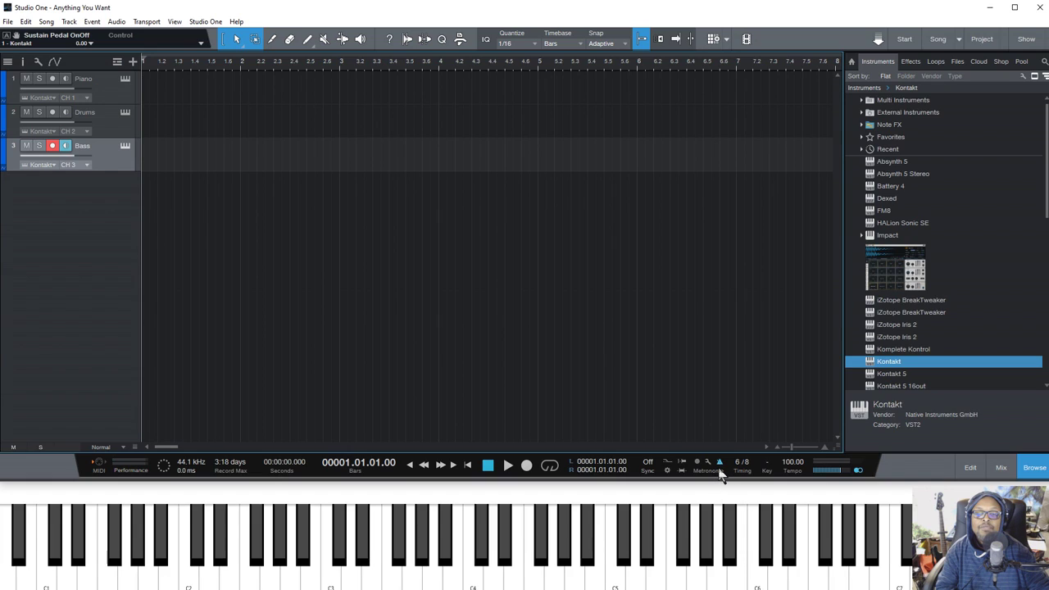
click(719, 463)
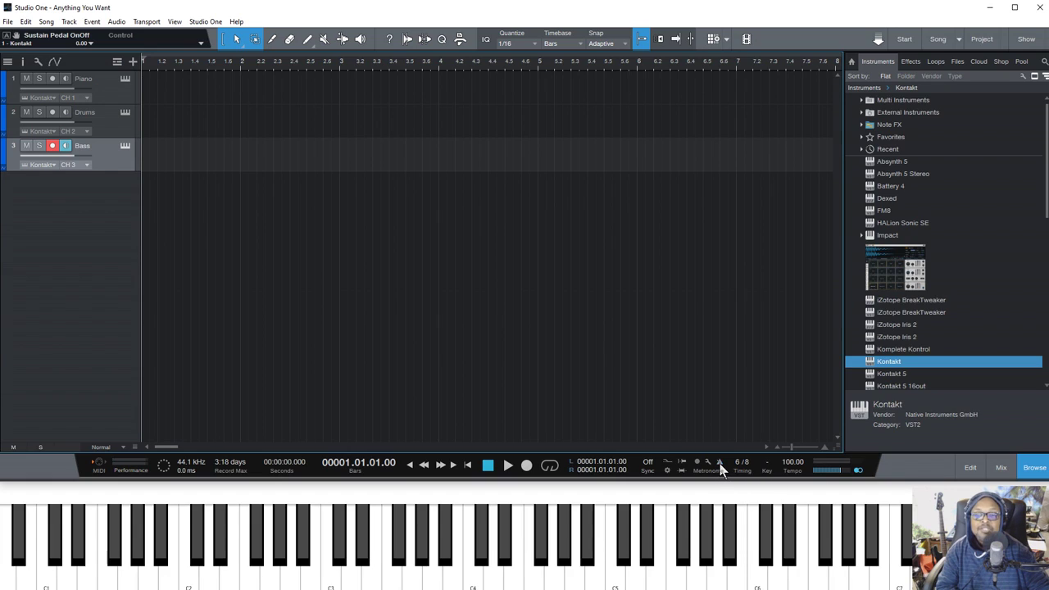
click(718, 463)
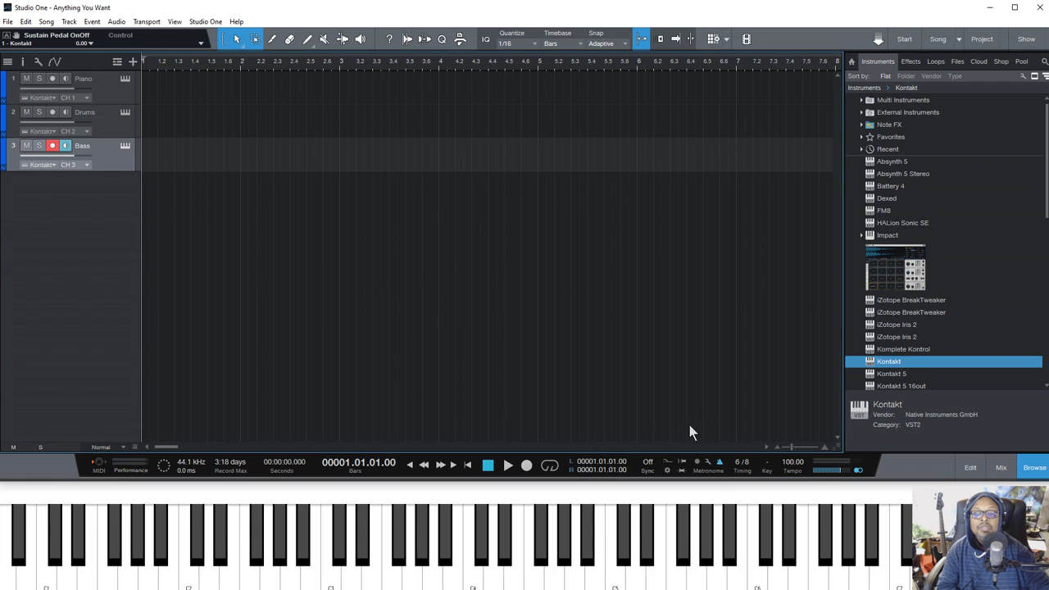
Step: Change the song's time signature to 4/4
click(739, 462)
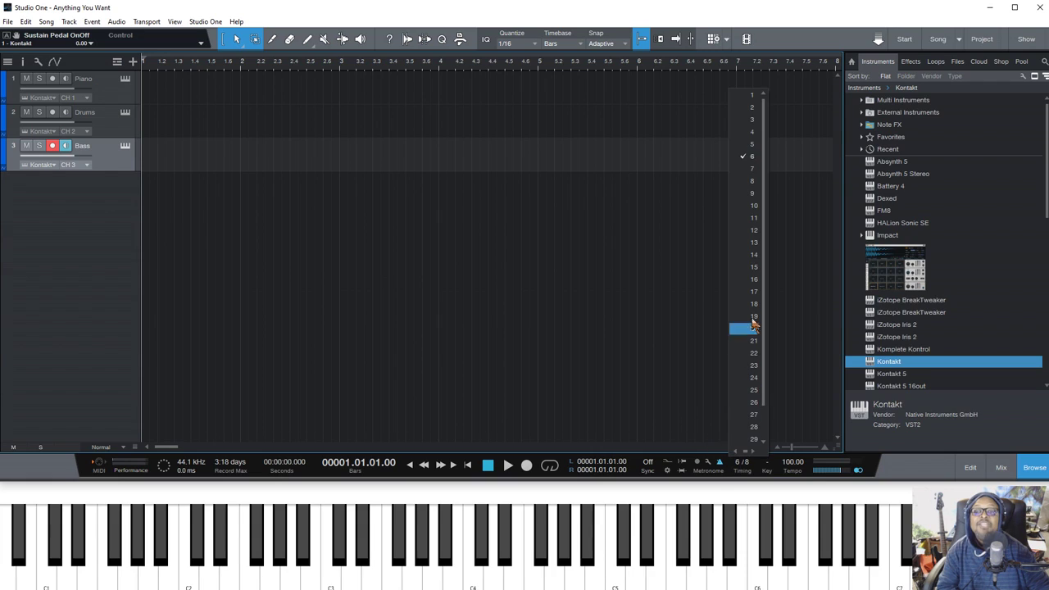
click(754, 132)
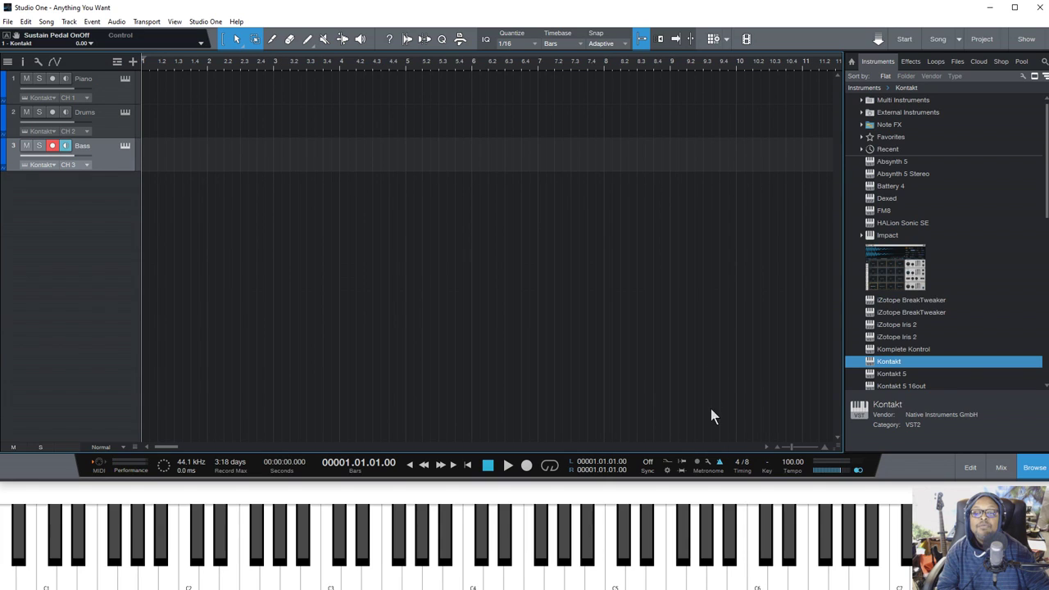
click(747, 463)
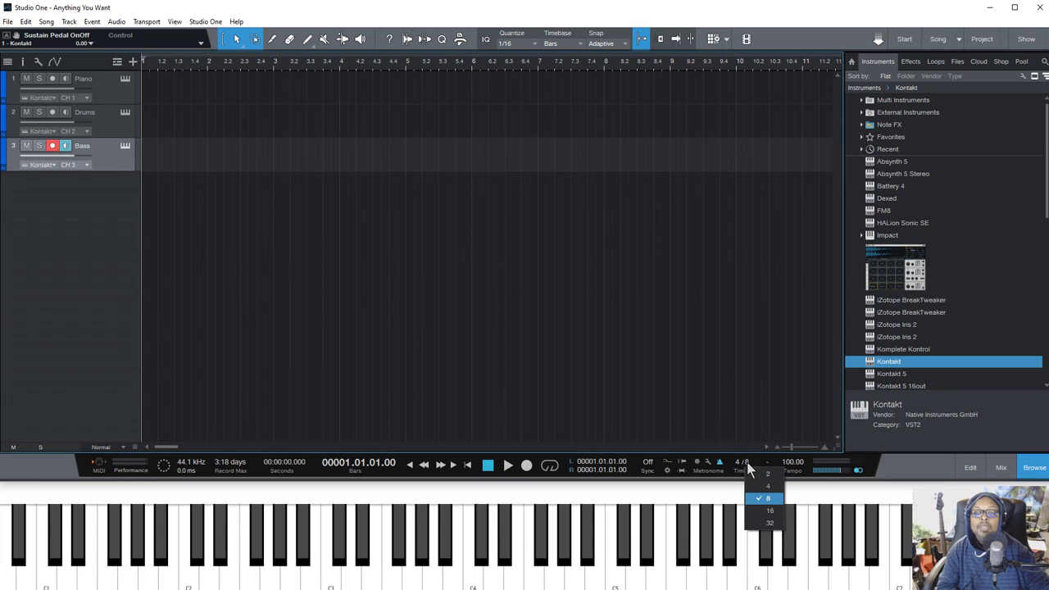
click(748, 485)
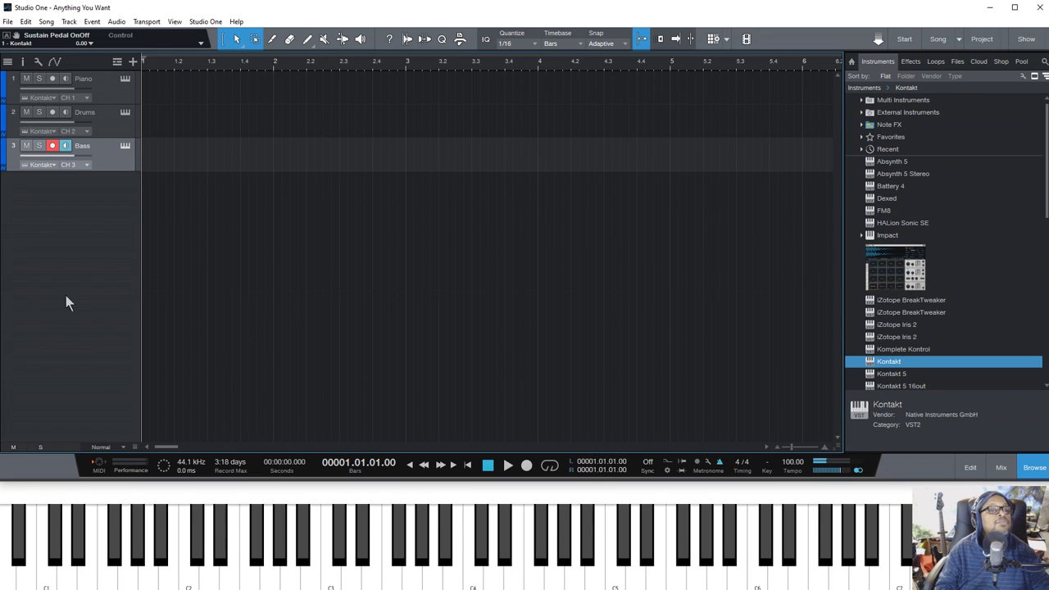
Step: Select the Piano track, make a short trial recording from the song start, and turn on the metronome precount
click(103, 93)
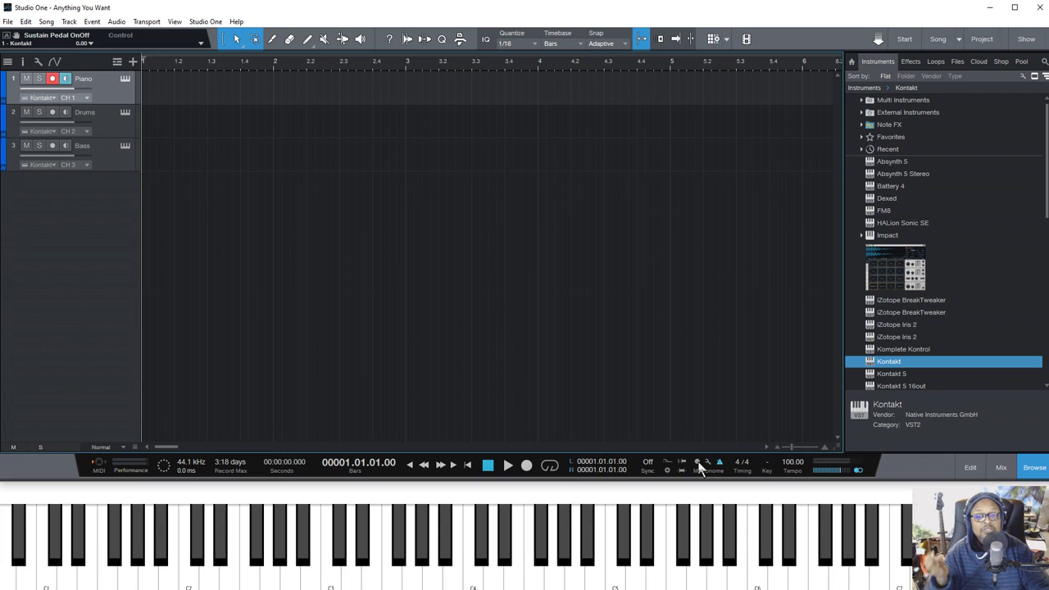
click(527, 465)
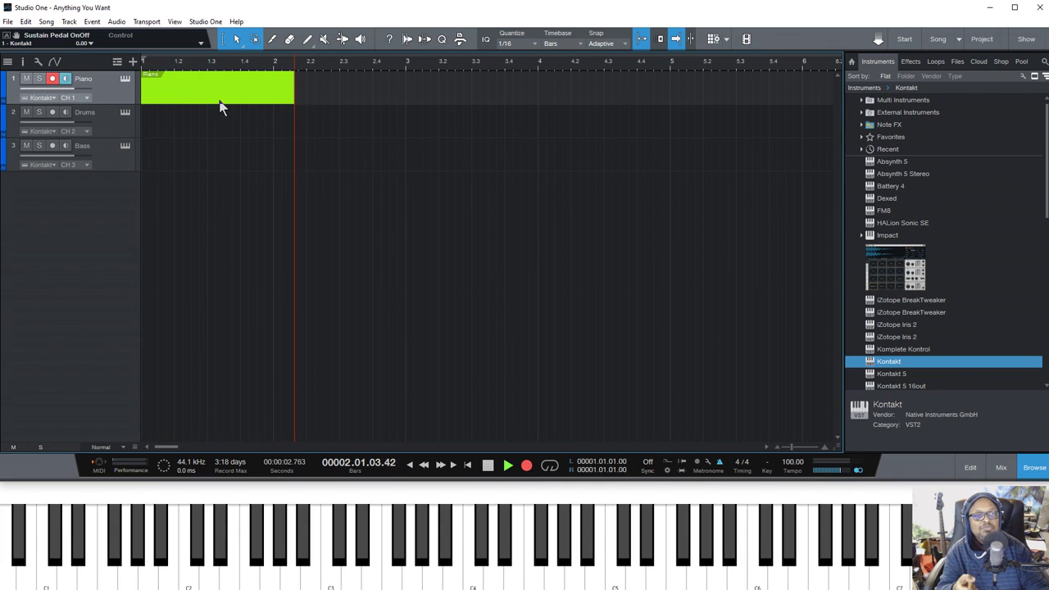
click(489, 471)
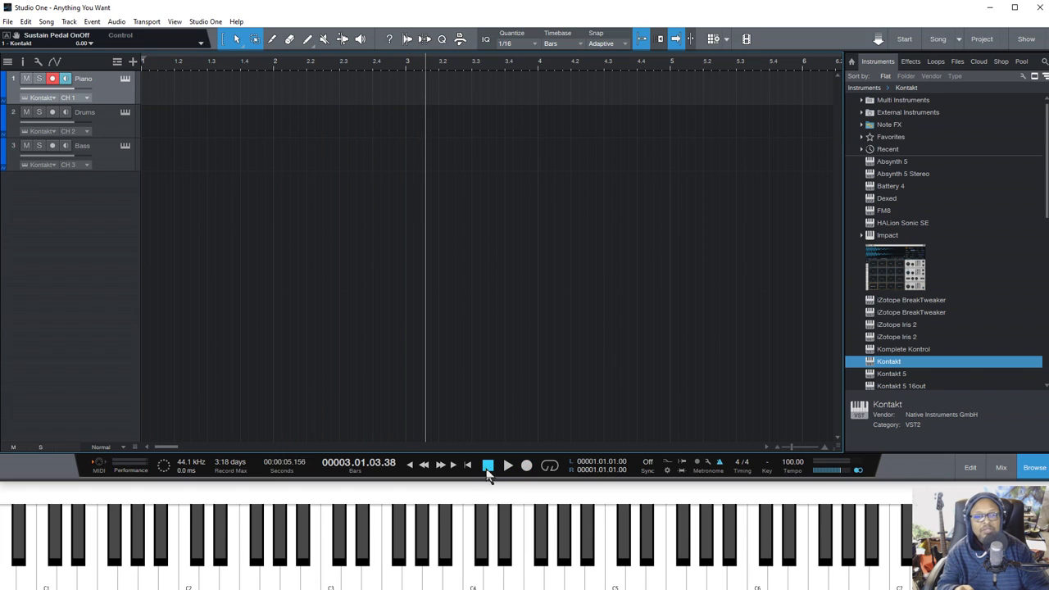
click(485, 466)
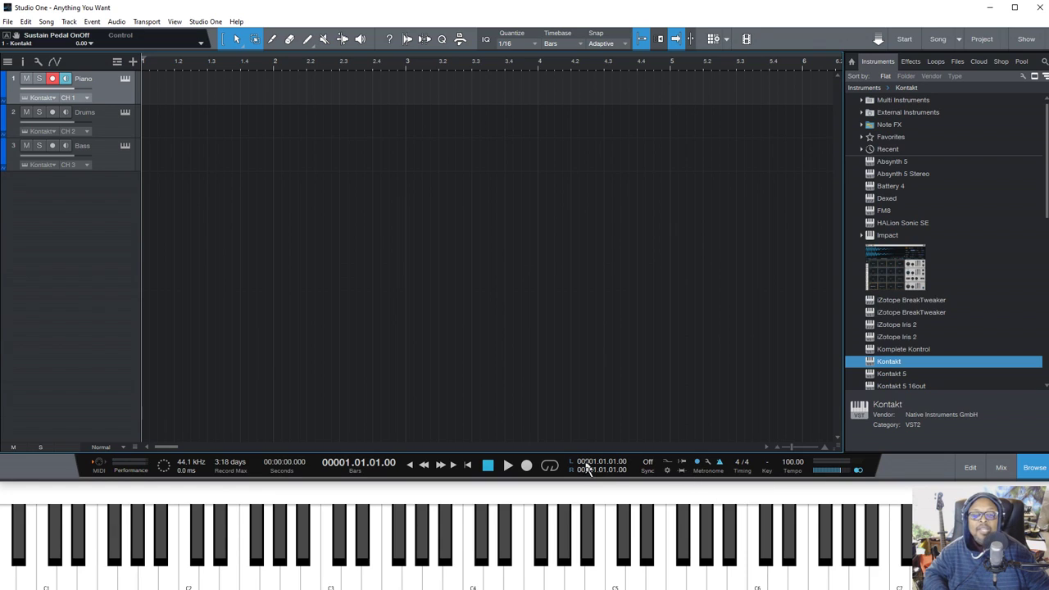
Step: Try a short Piano recording with the precount on, stop it and return to the song start
click(527, 471)
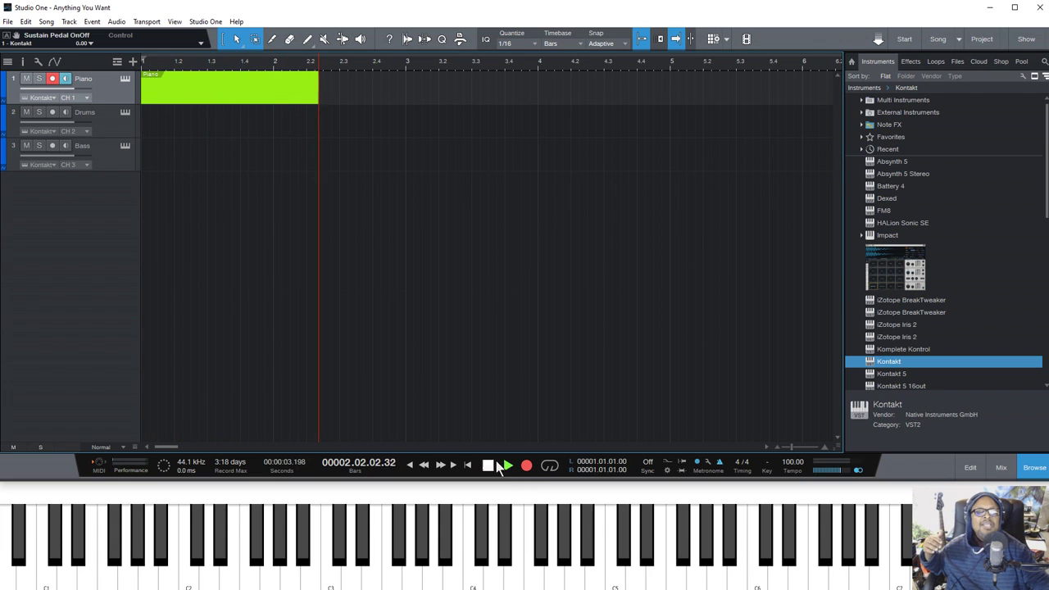
click(488, 465)
click(488, 465)
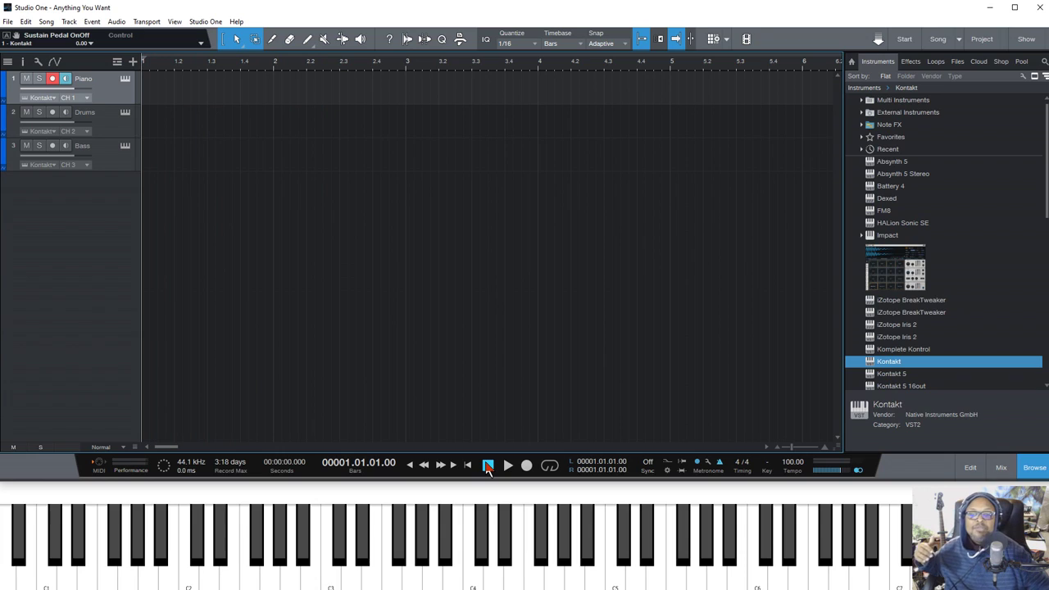
right_click(695, 465)
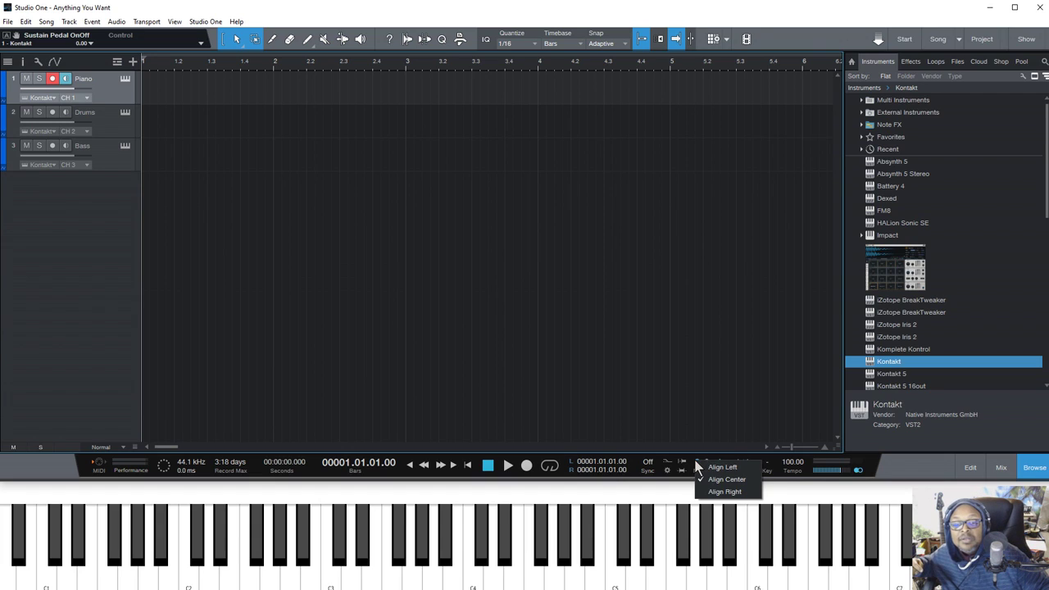
click(680, 422)
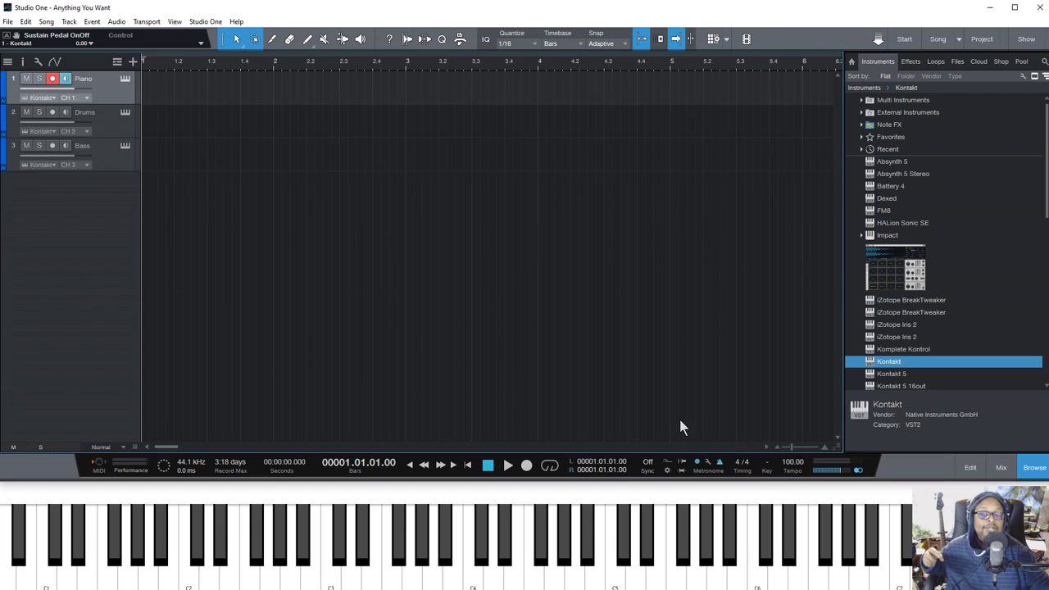
Step: Record an eight-bar chord part on the Piano track with the metronome precount on
click(695, 461)
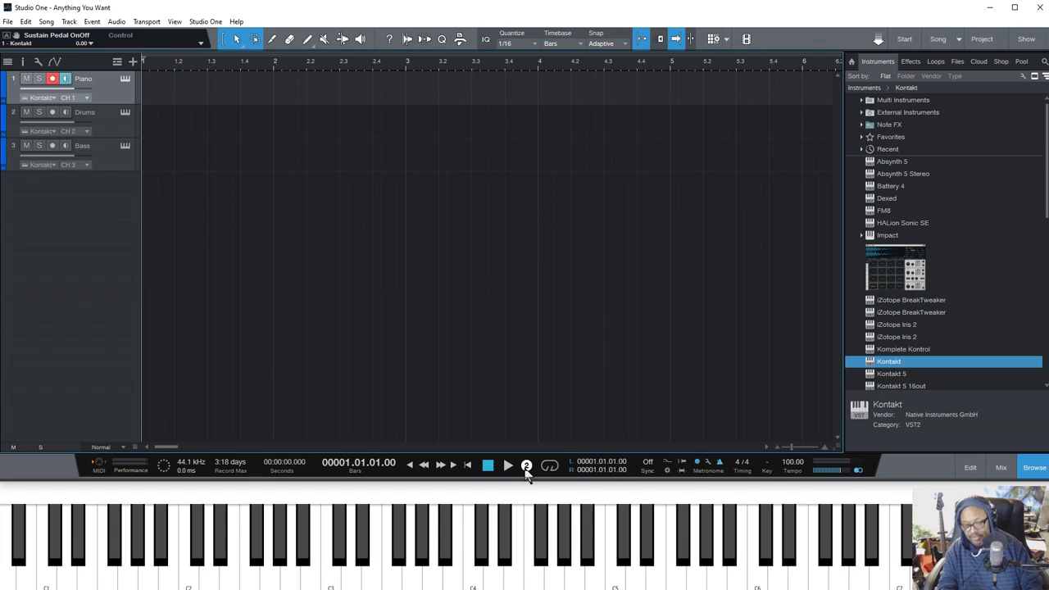
click(526, 466)
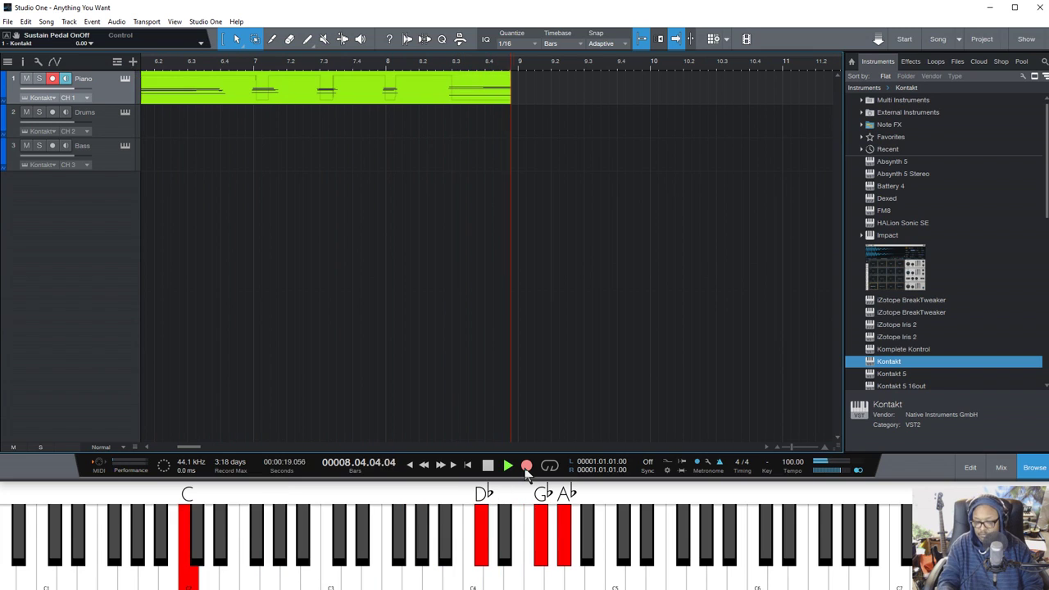
click(524, 468)
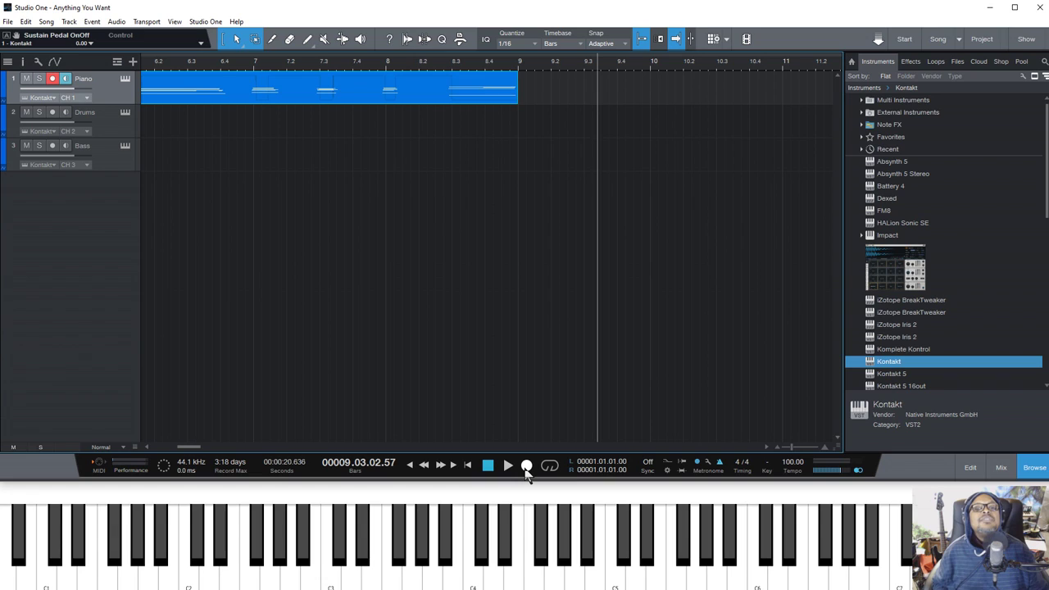
Step: Play the recorded piano part from the song start with all eight bars in view, and stop after it ends
key(Home)
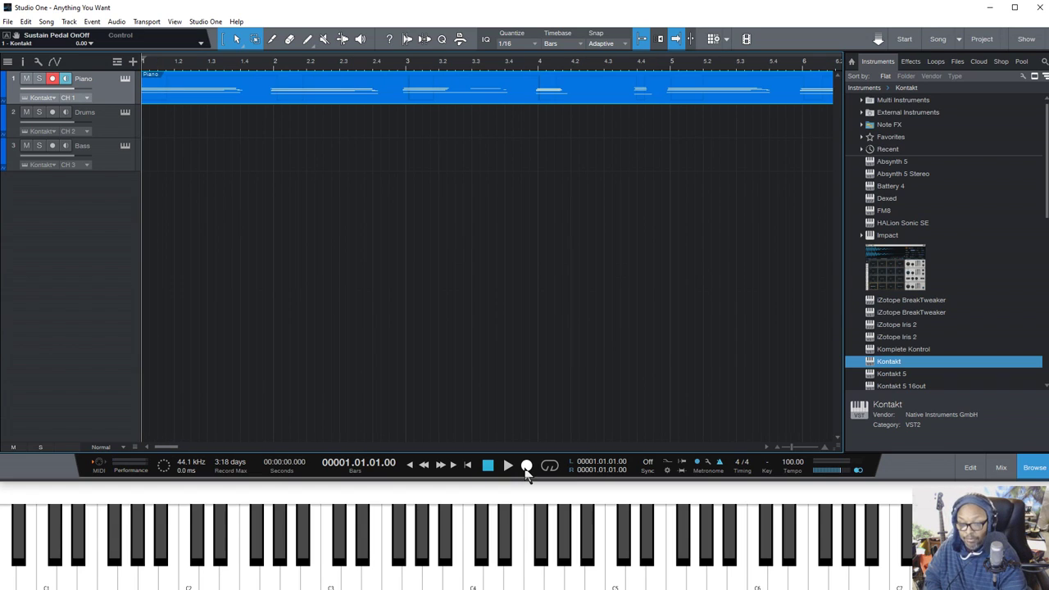
key(space)
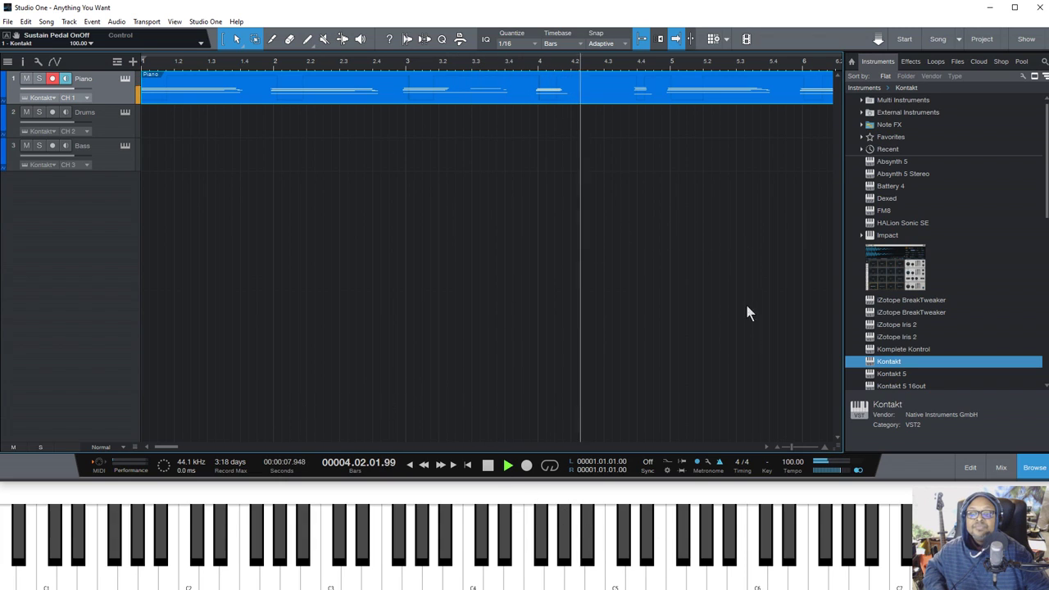
click(776, 447)
click(776, 446)
click(776, 446)
click(776, 446)
click(776, 448)
click(774, 447)
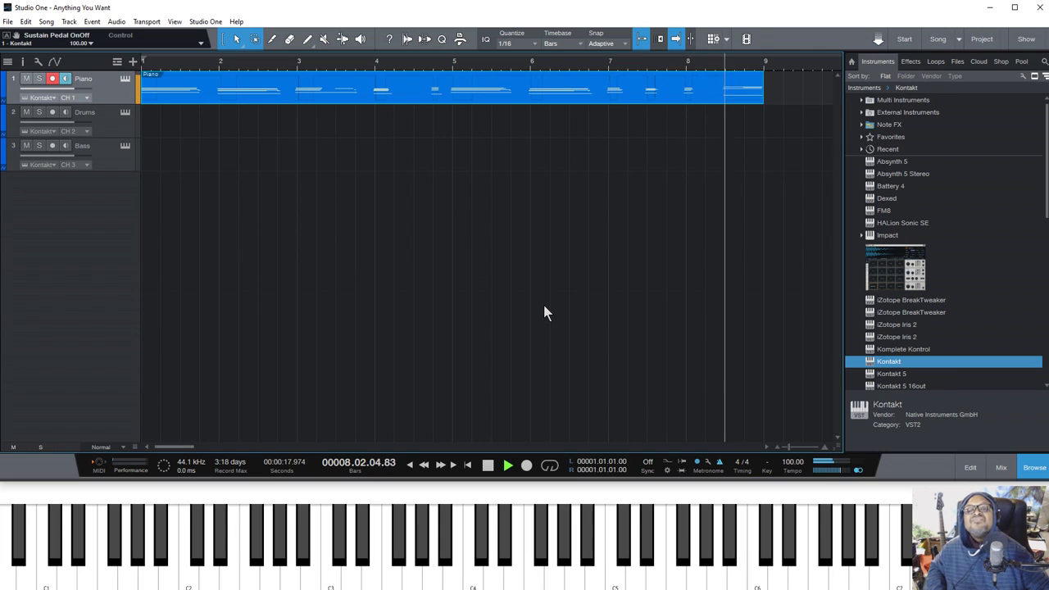
click(489, 465)
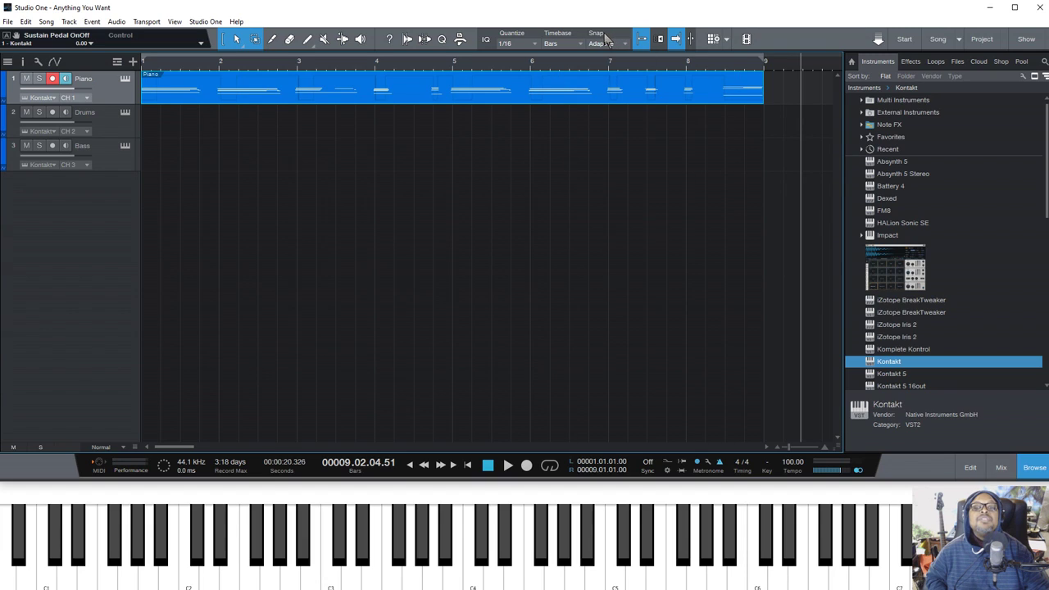
Step: Try extending the Piano clip past bar 9 with snapping off, and trim its end back to bar 9 with snapping on
mouse_move(764, 98)
mouse_down()
mouse_move(728, 99)
mouse_move(777, 102)
mouse_up()
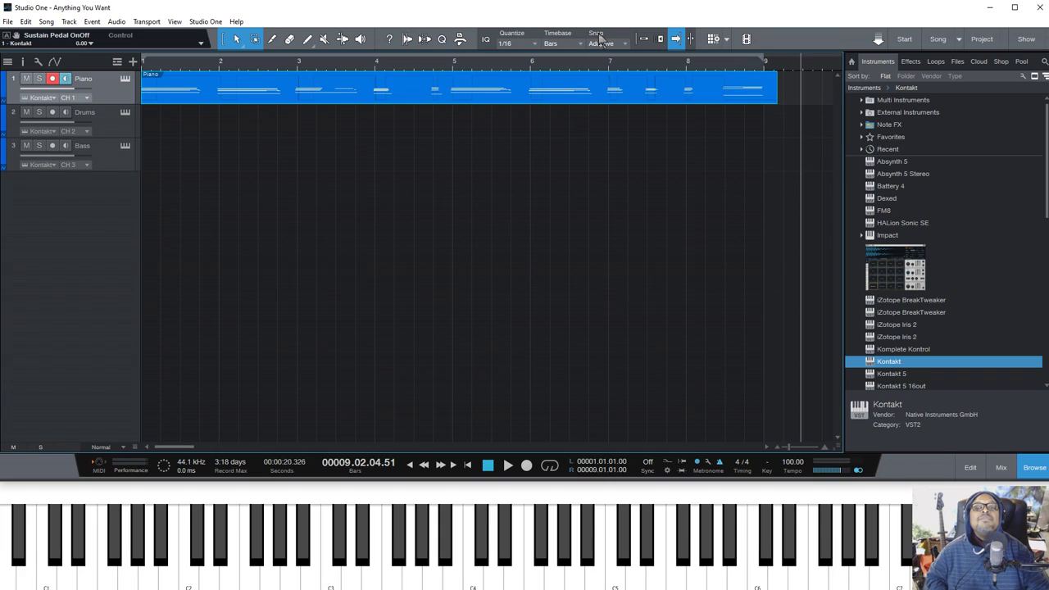
click(644, 43)
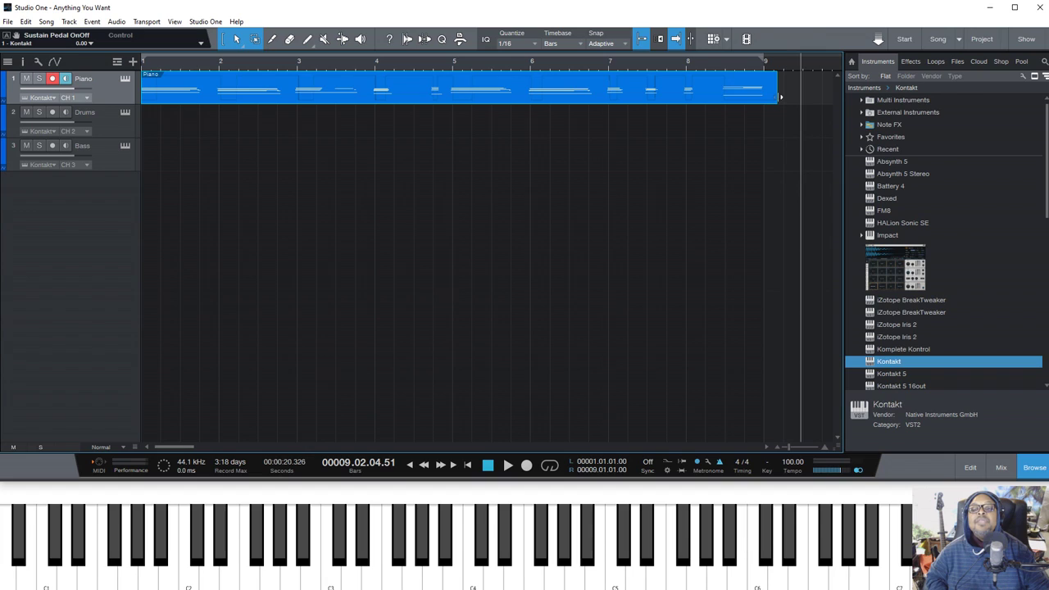
mouse_move(779, 97)
mouse_down()
mouse_move(749, 98)
mouse_move(766, 101)
mouse_up()
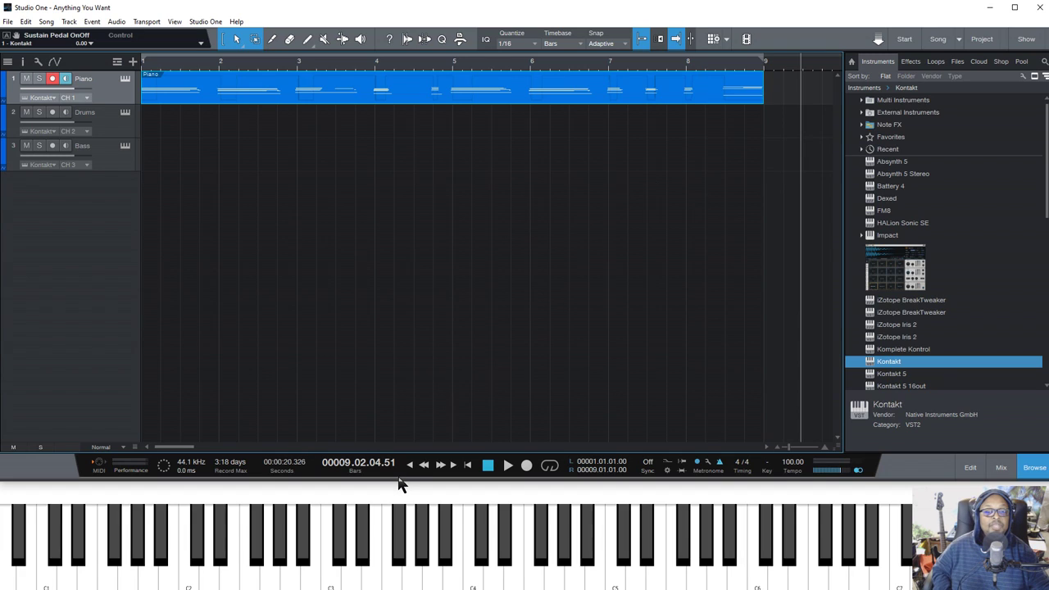
Step: Turn on looping for the range from bar 1 to bar 9 and play the piano part from the song start
click(548, 469)
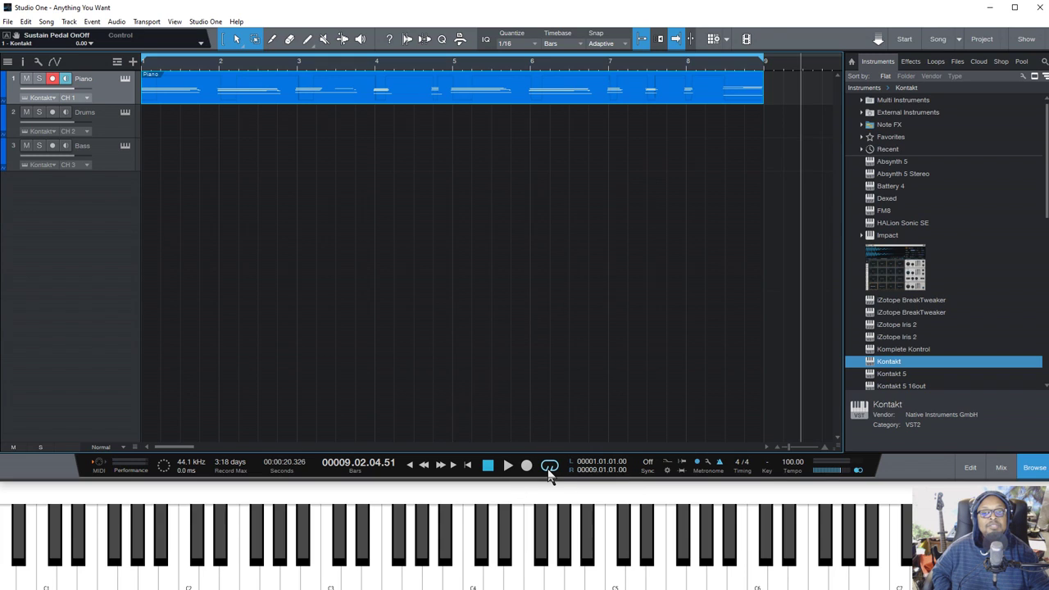
click(487, 468)
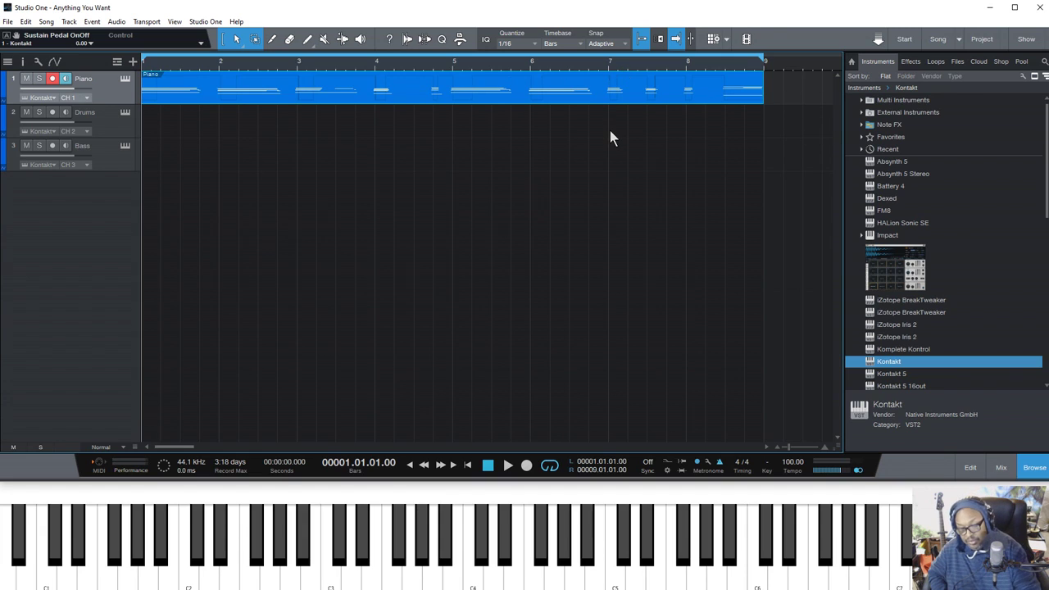
key(space)
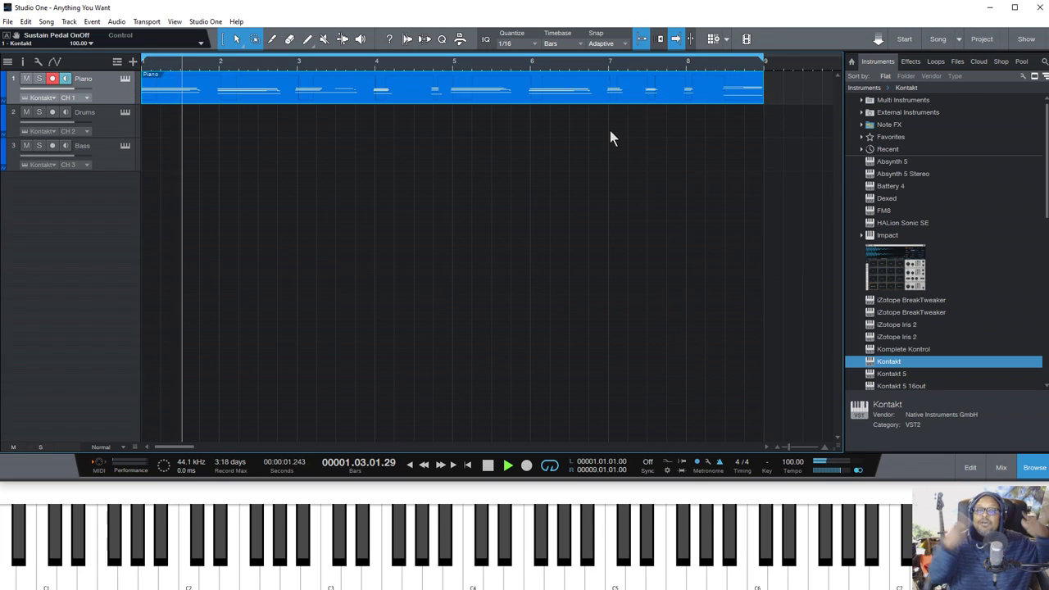
key(space)
key(Home)
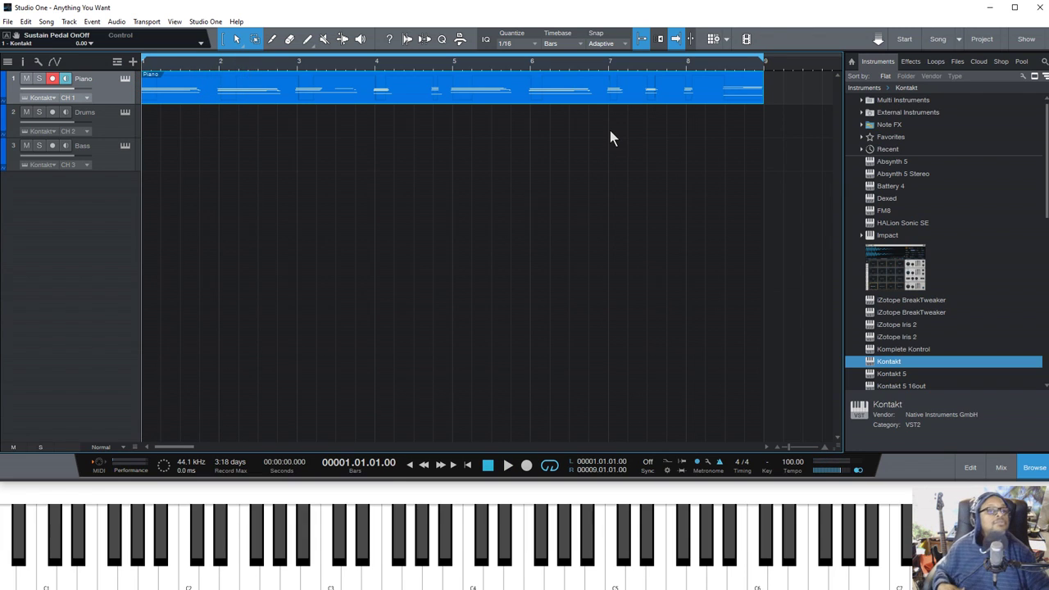
Step: Record a bass part over the eight-bar loop on the Bass track and stop the transport
click(112, 166)
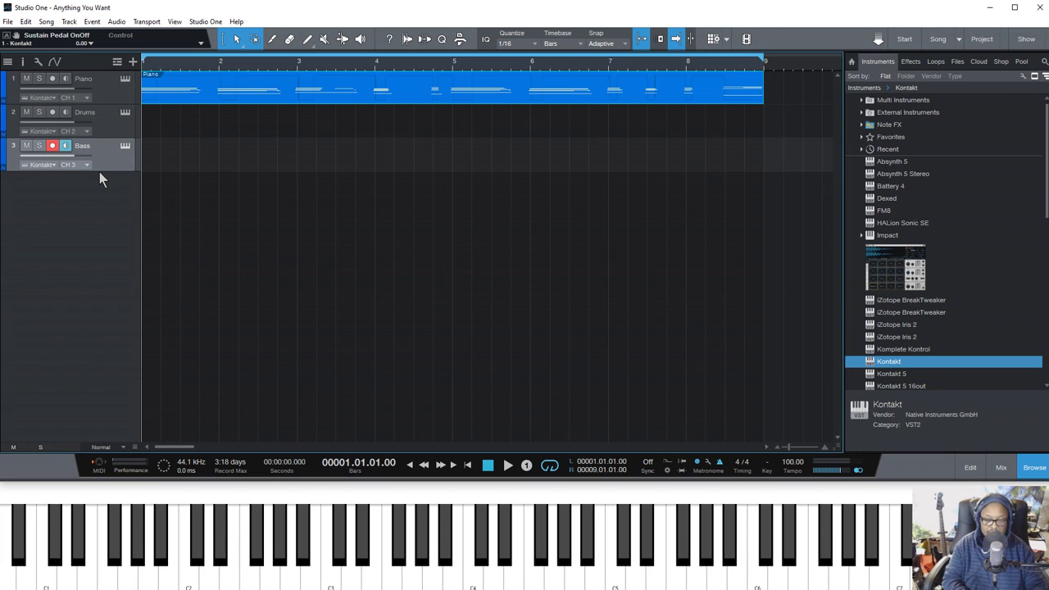
key(KP_Multiply)
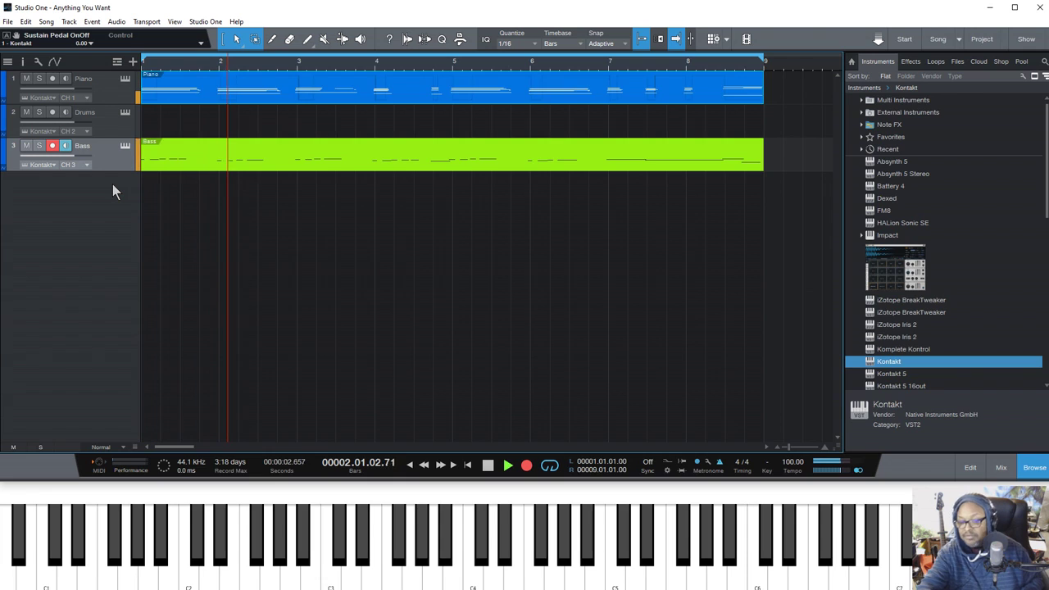
key(KP_Multiply)
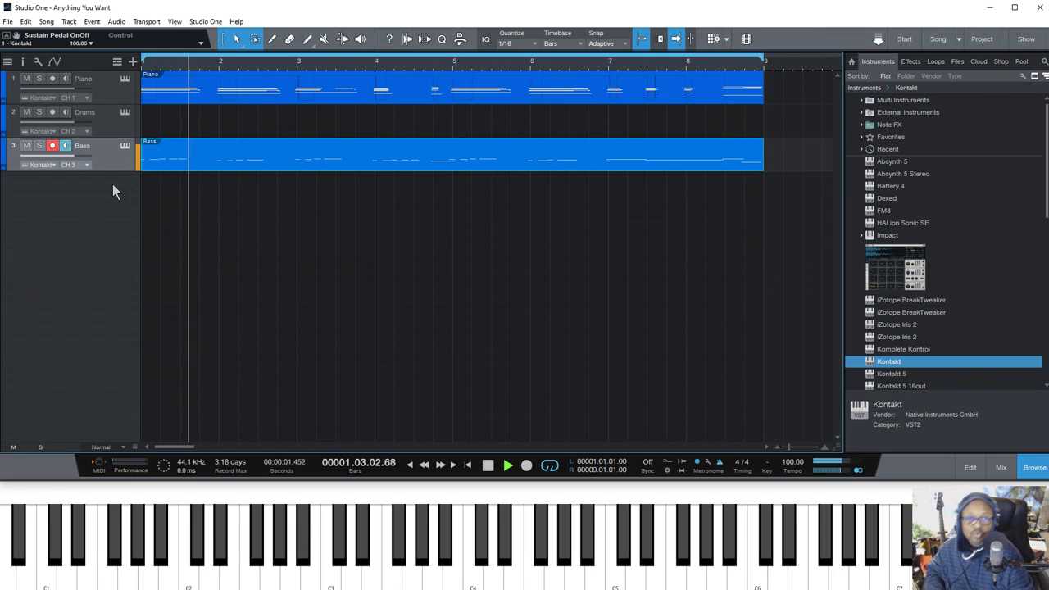
key(space)
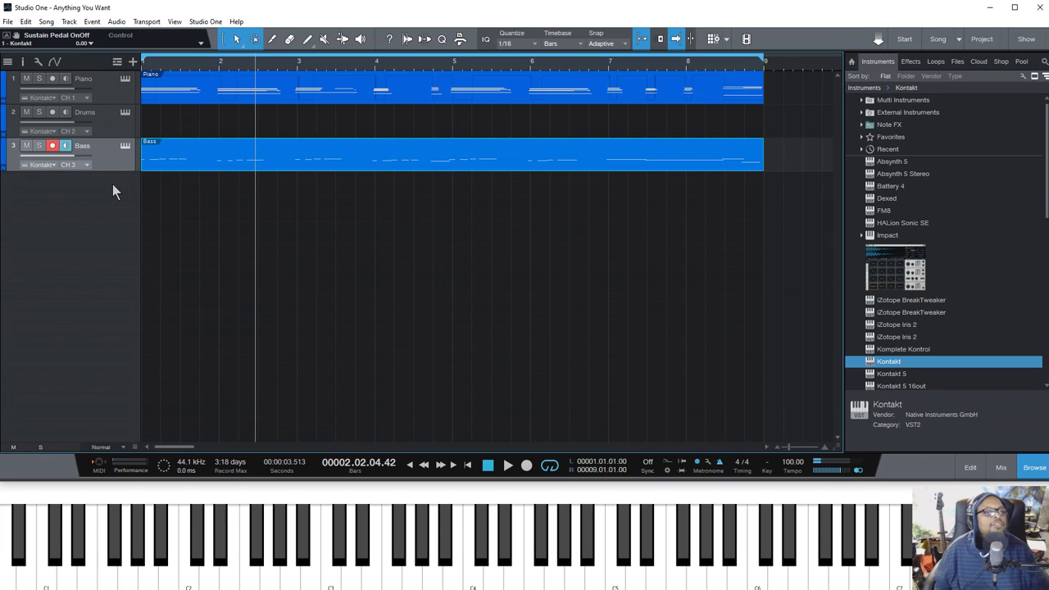
Step: Select the Drums track and return the playhead to the song start
click(114, 124)
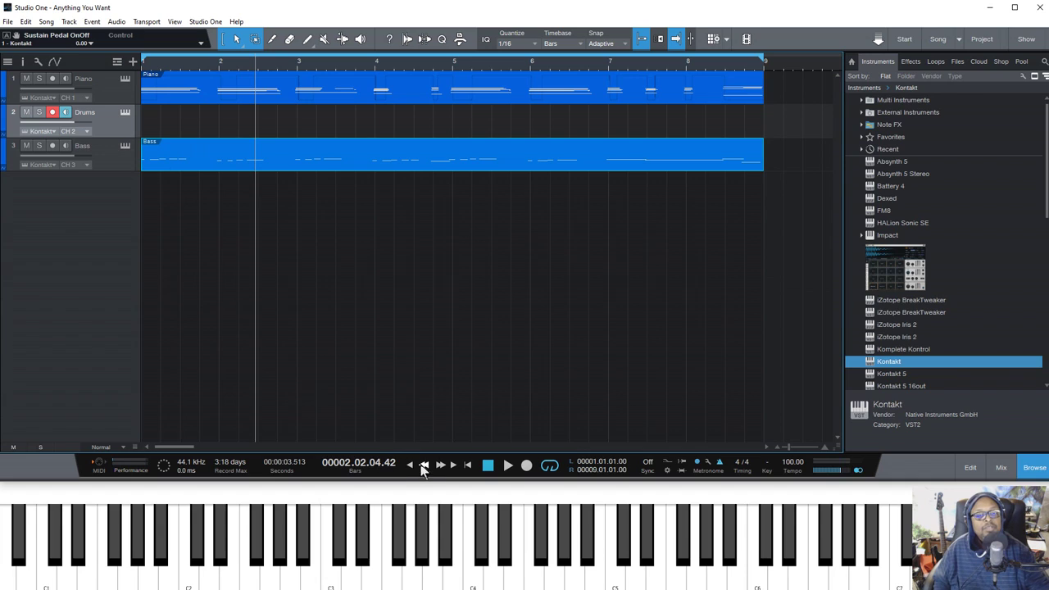
click(467, 464)
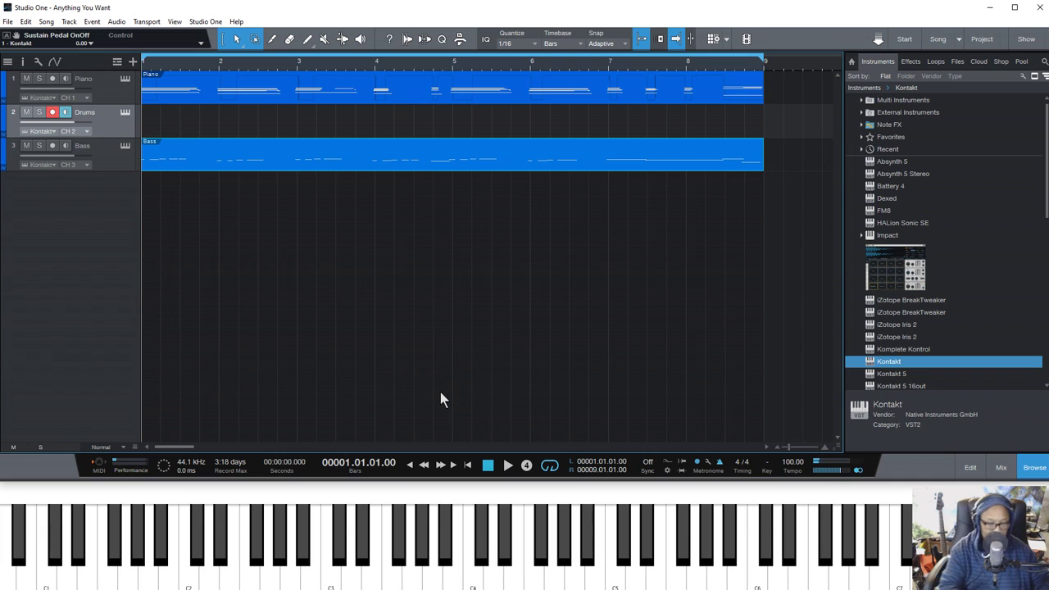
Step: Try recording a drum part on the Drums track, delete the take and return to the song start
key(KP_Multiply)
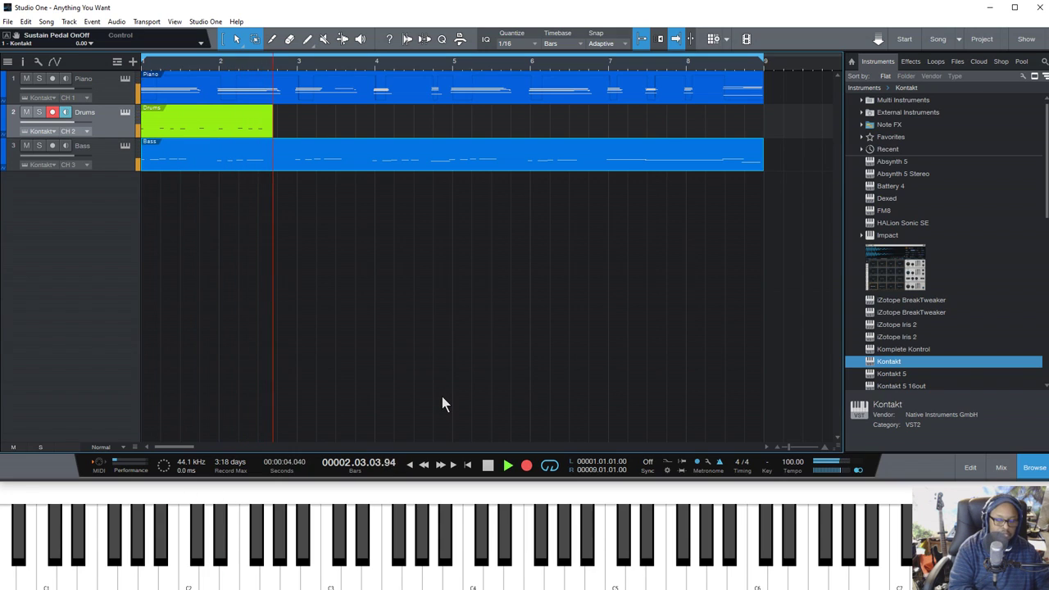
key(space)
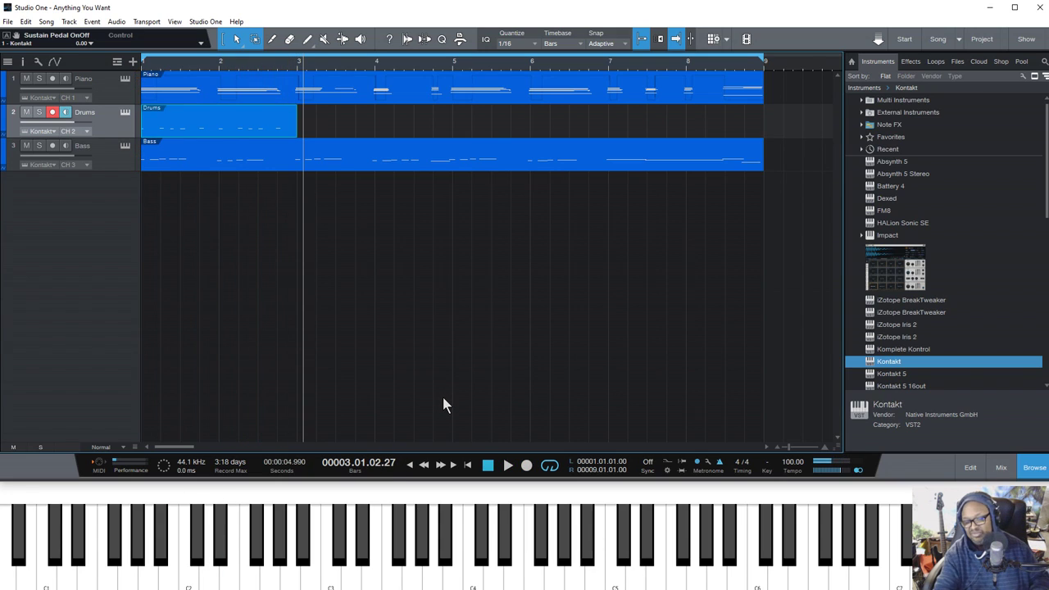
key(Delete)
key(comma)
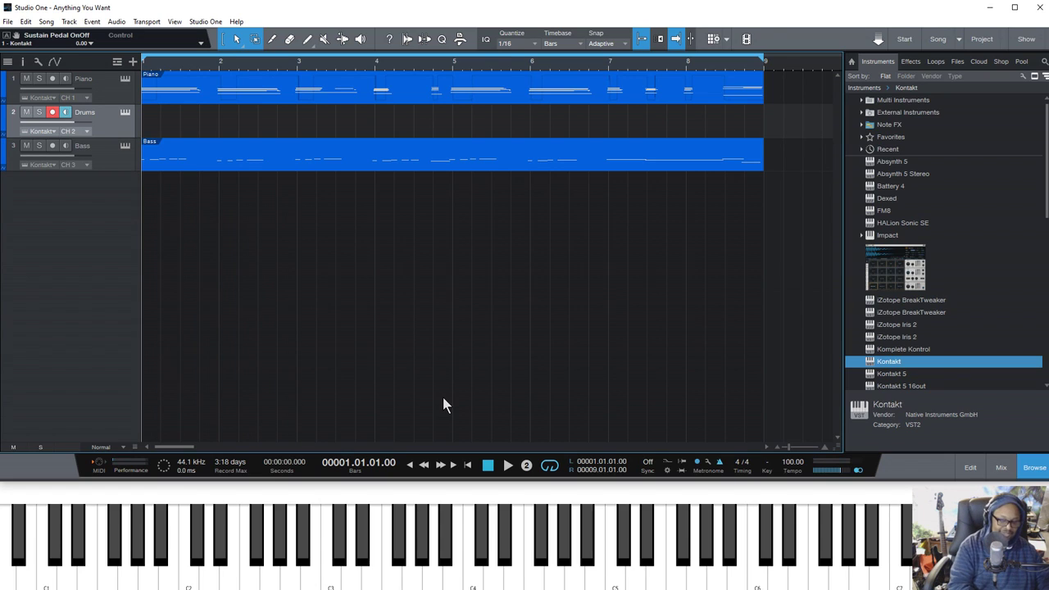
Step: Record a drum part on the Drums track over the eight-bar loop and open it in the note editor
key(KP_Multiply)
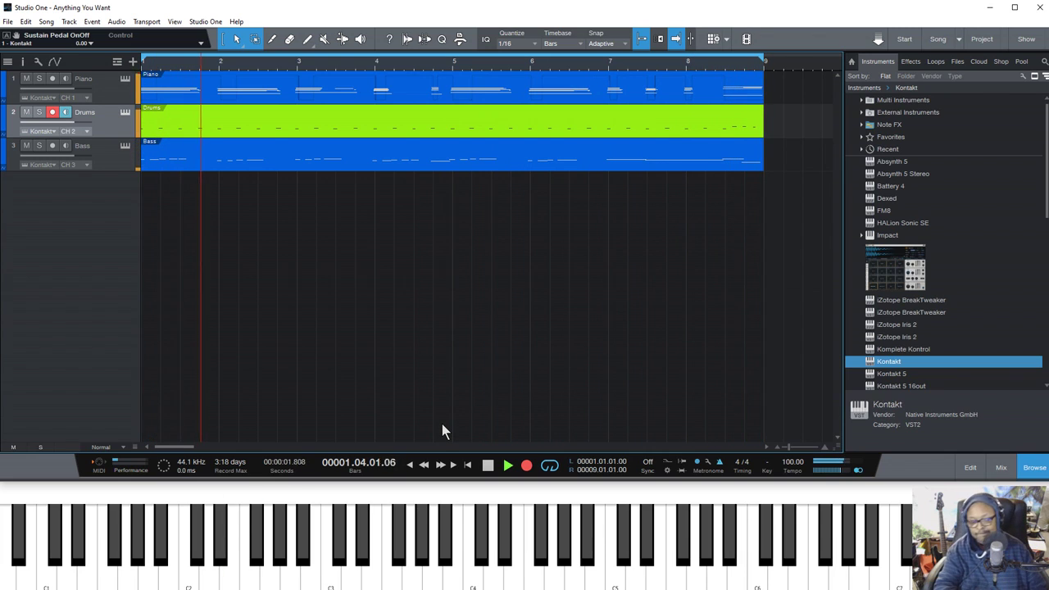
key(space)
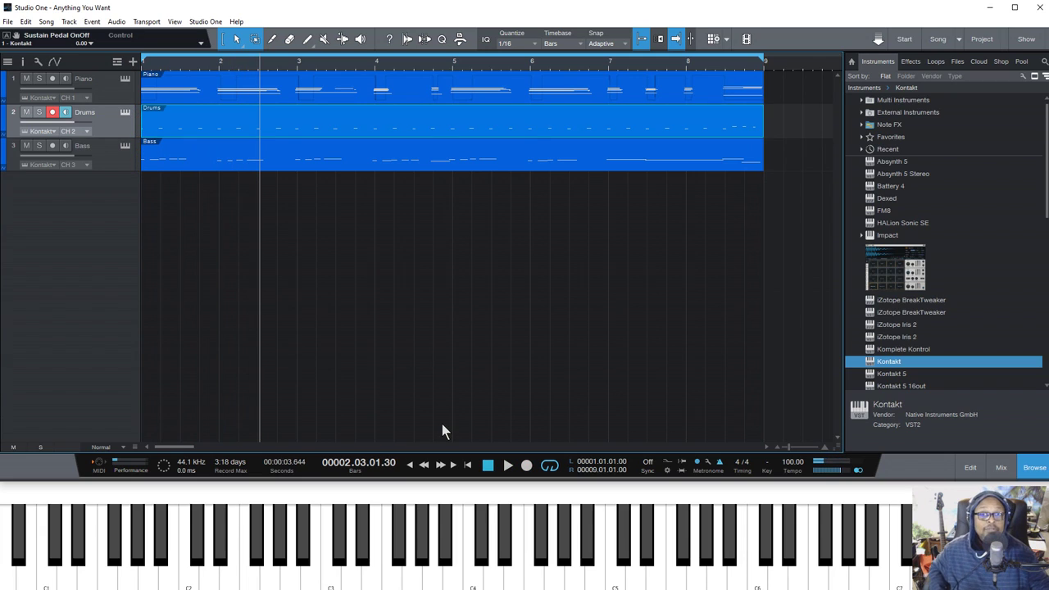
double_click(309, 137)
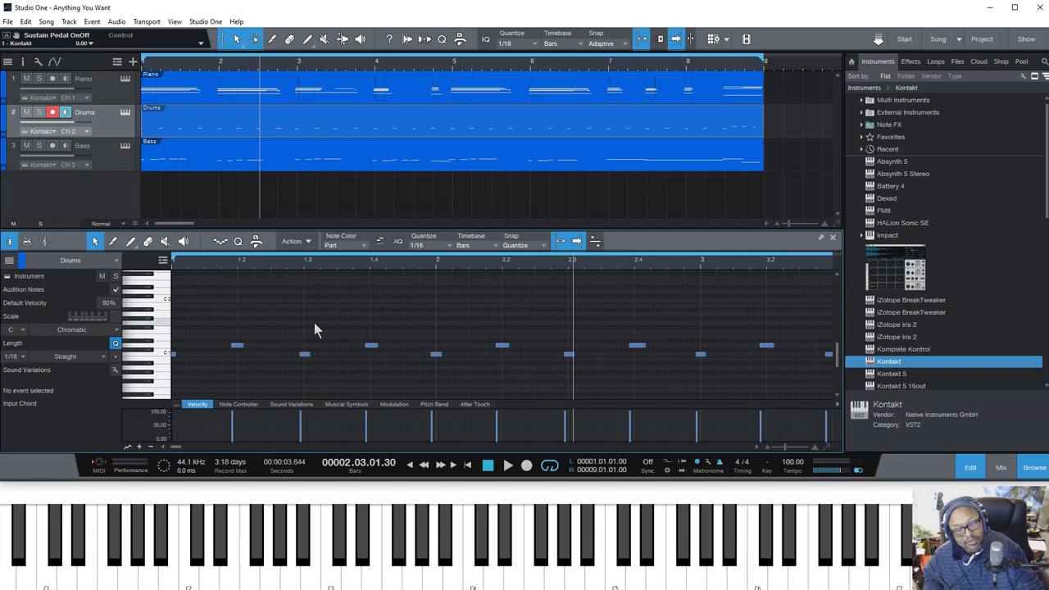
Step: Quantize the recorded drum notes to the 1/16 grid, undoing and reapplying it to compare the timing
key(q)
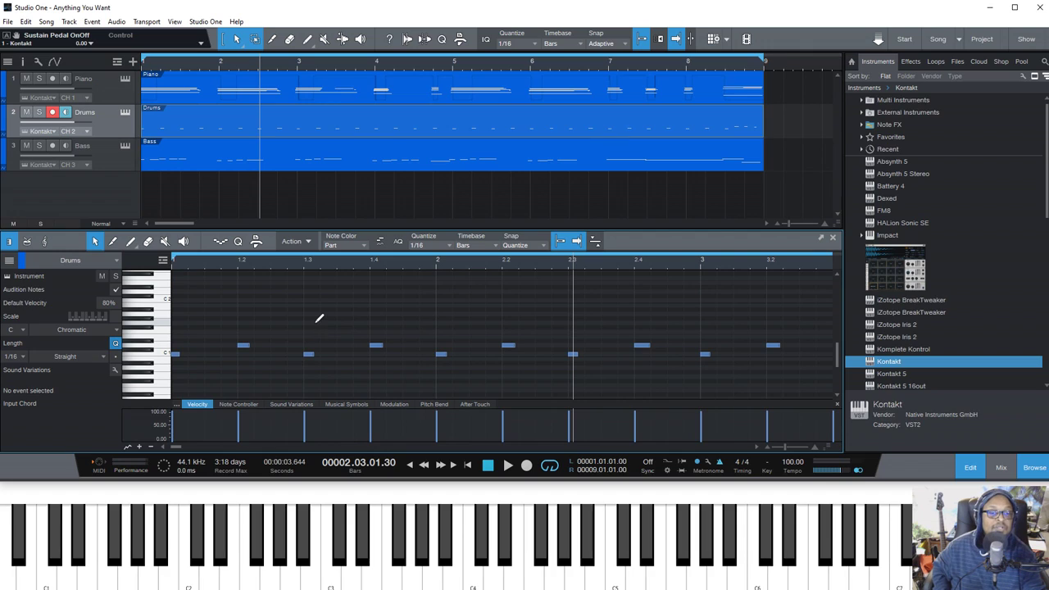
key(ctrl+z)
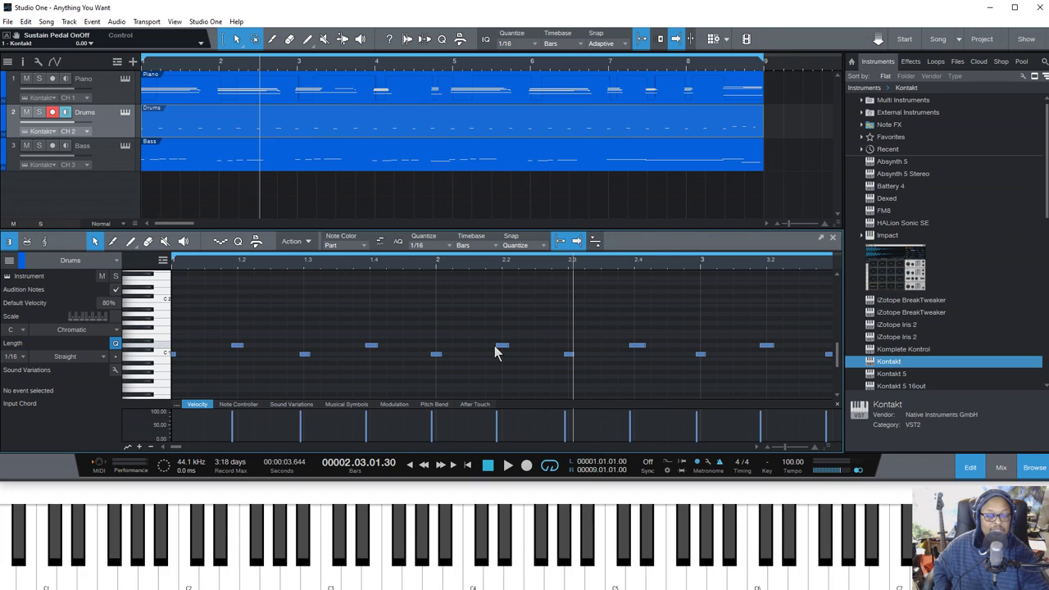
key(alt+Right)
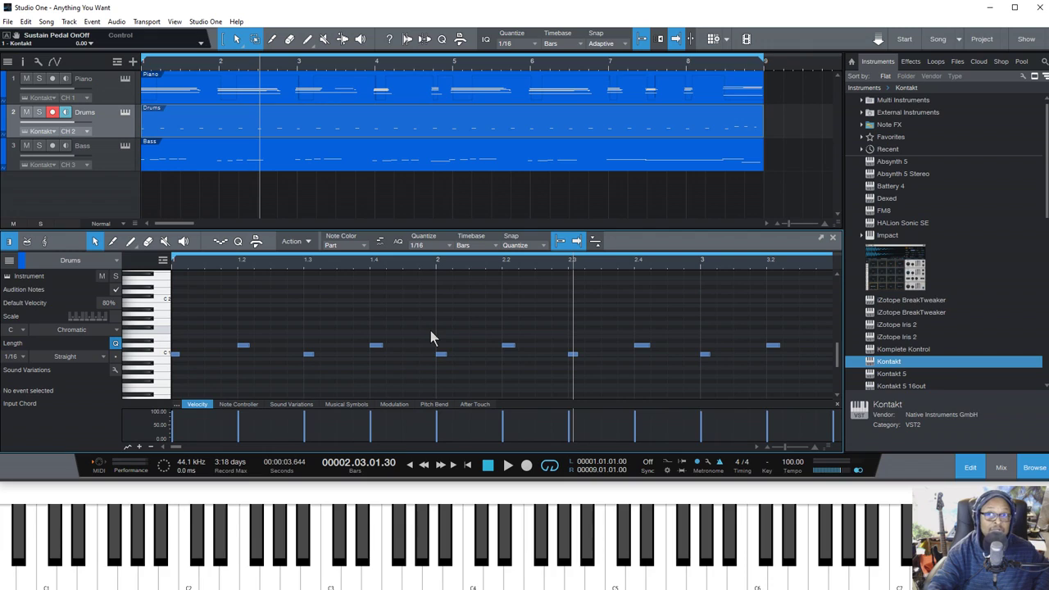
Step: Play the quantized drum part with the piano and bass from the song start
key(comma)
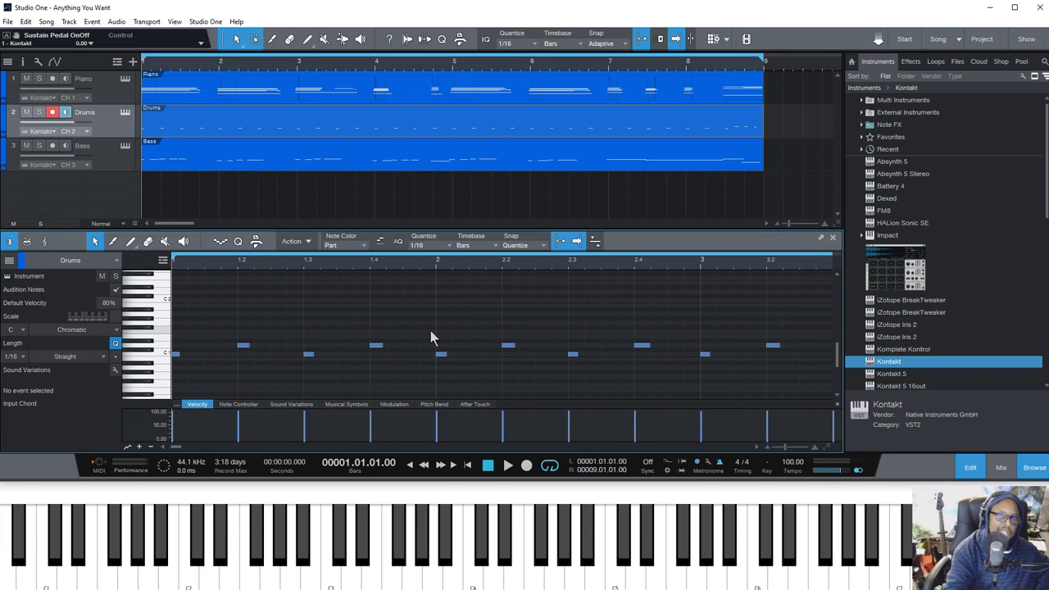
key(space)
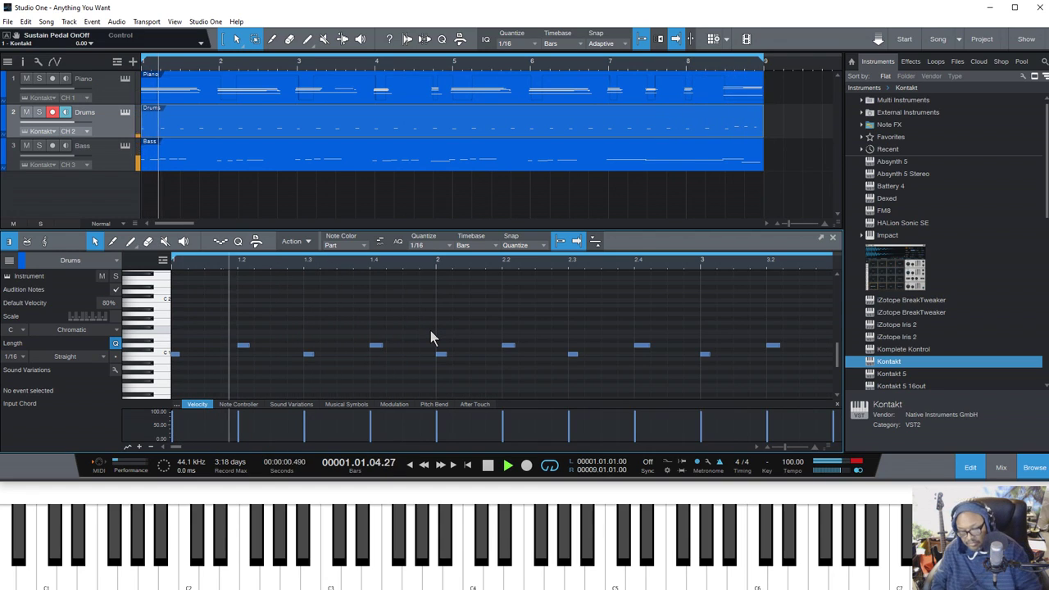
key(space)
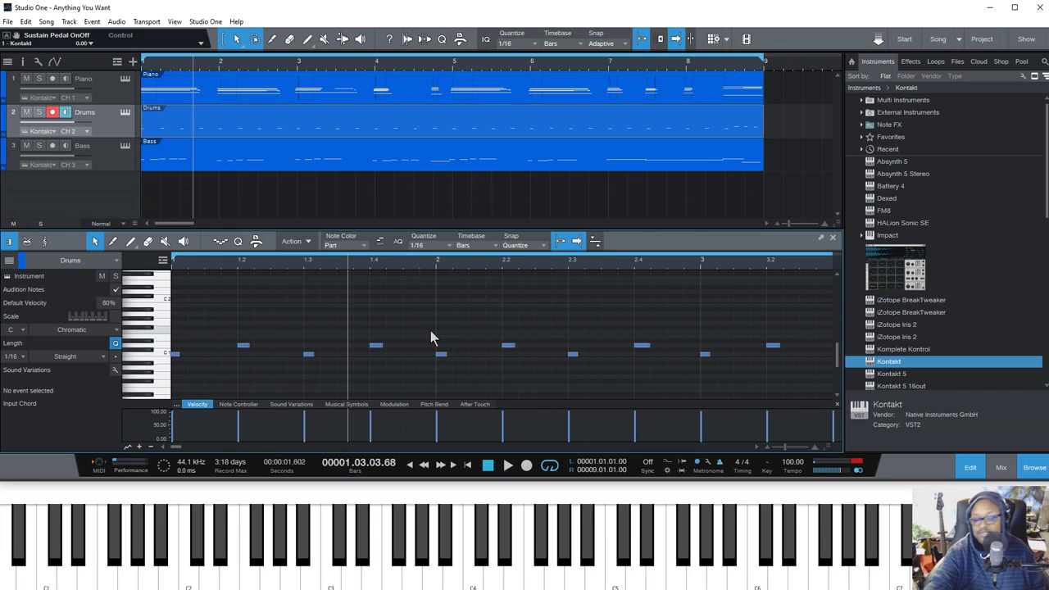
Step: Overdub an eighth-note hi-hat pattern onto the drum part from the song start and quantize it to 1/16
key(Home)
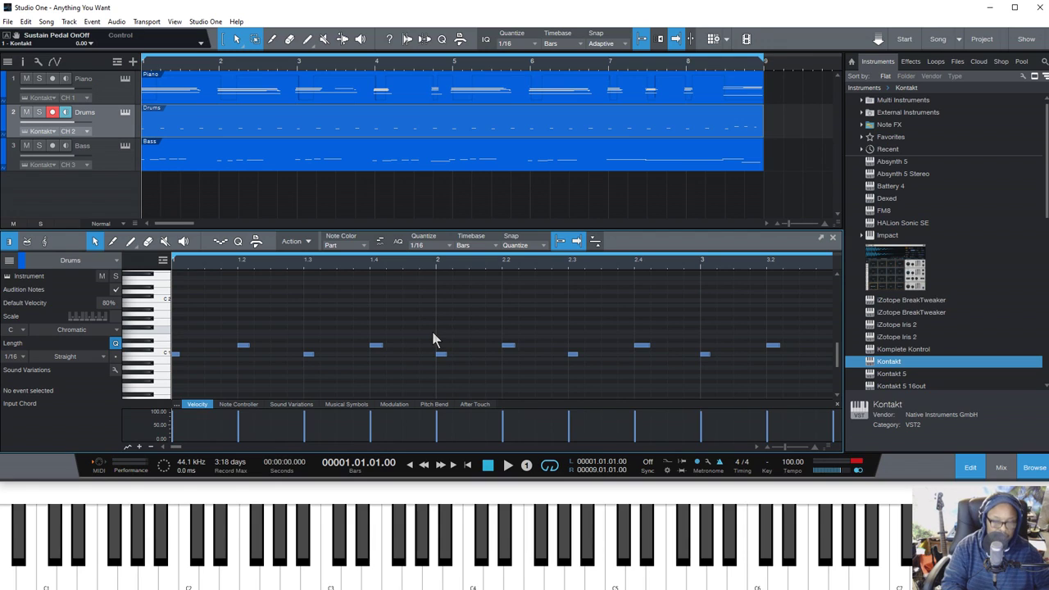
key(KP_Multiply)
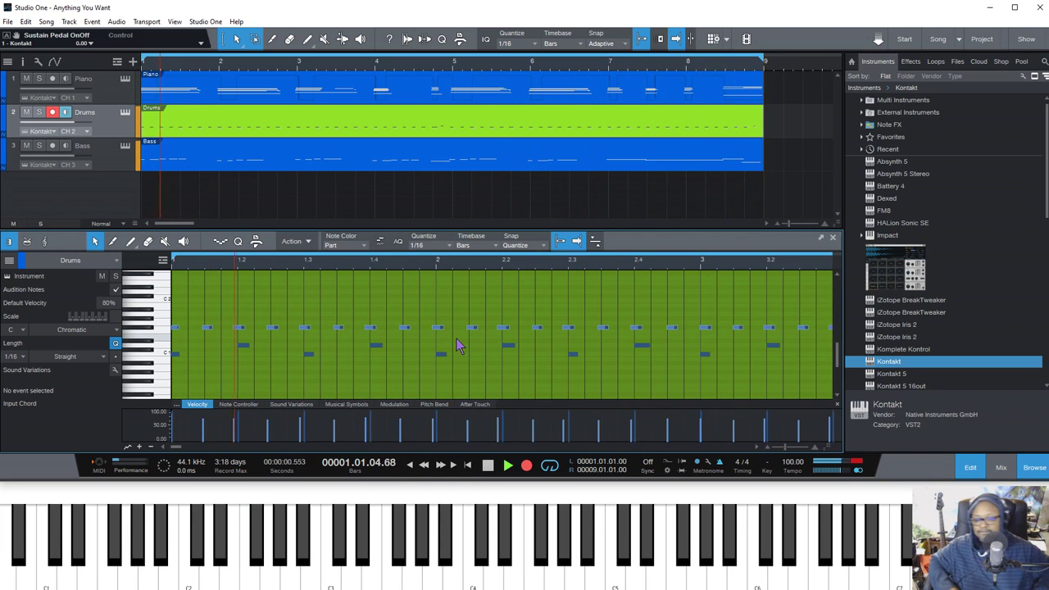
key(KP_Multiply)
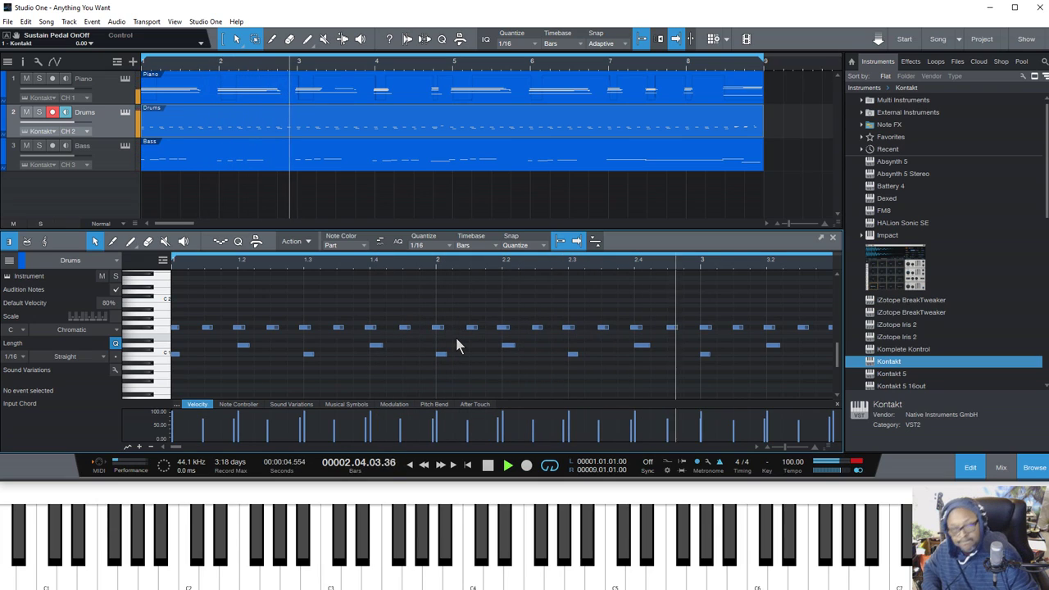
key(space)
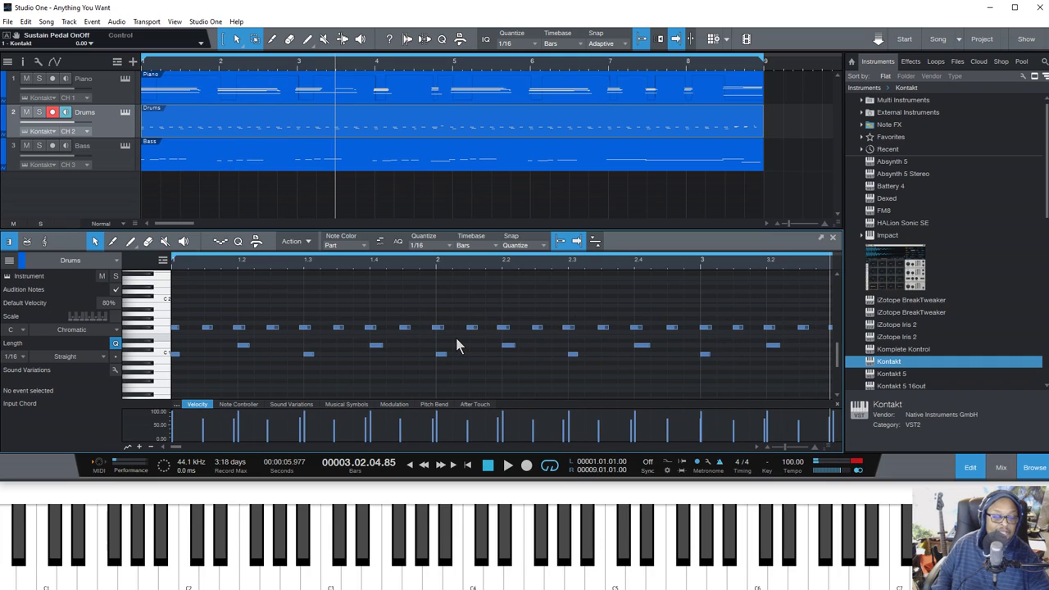
key(q)
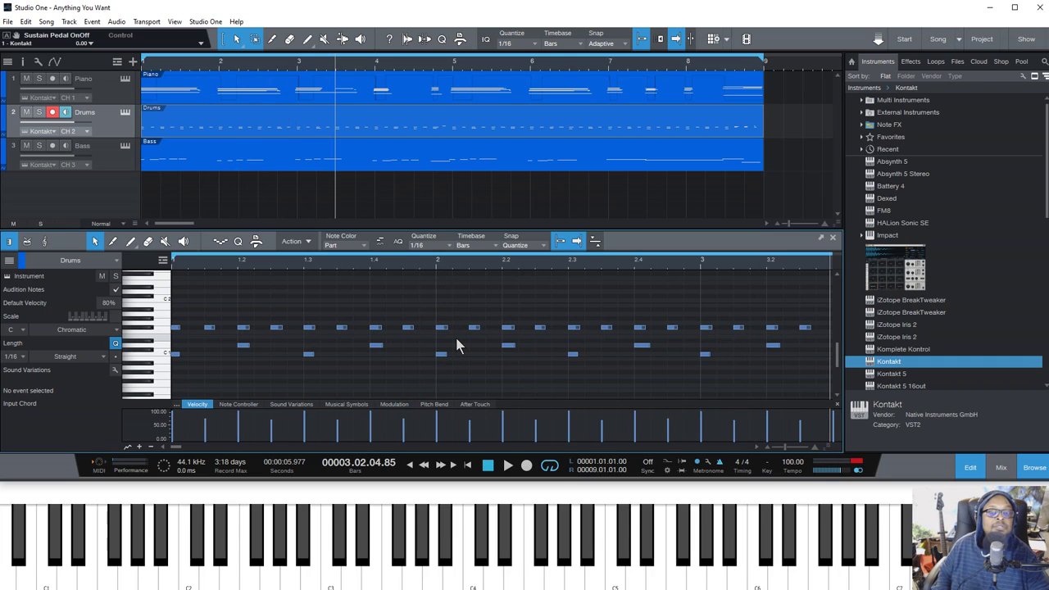
Step: Play the piano, drum and bass parts together from the song start, then stop playback
key(comma)
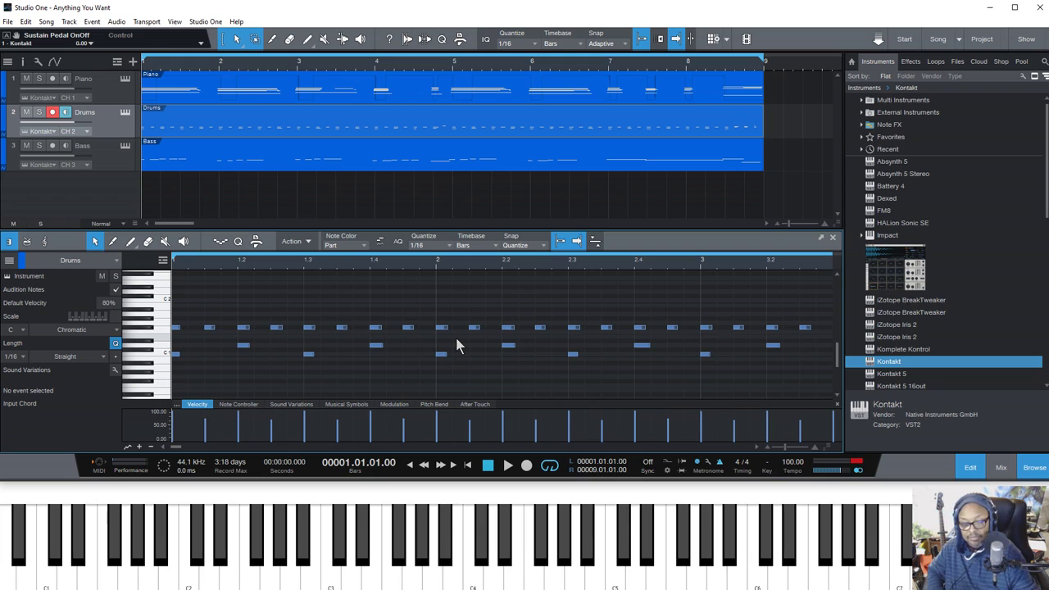
key(space)
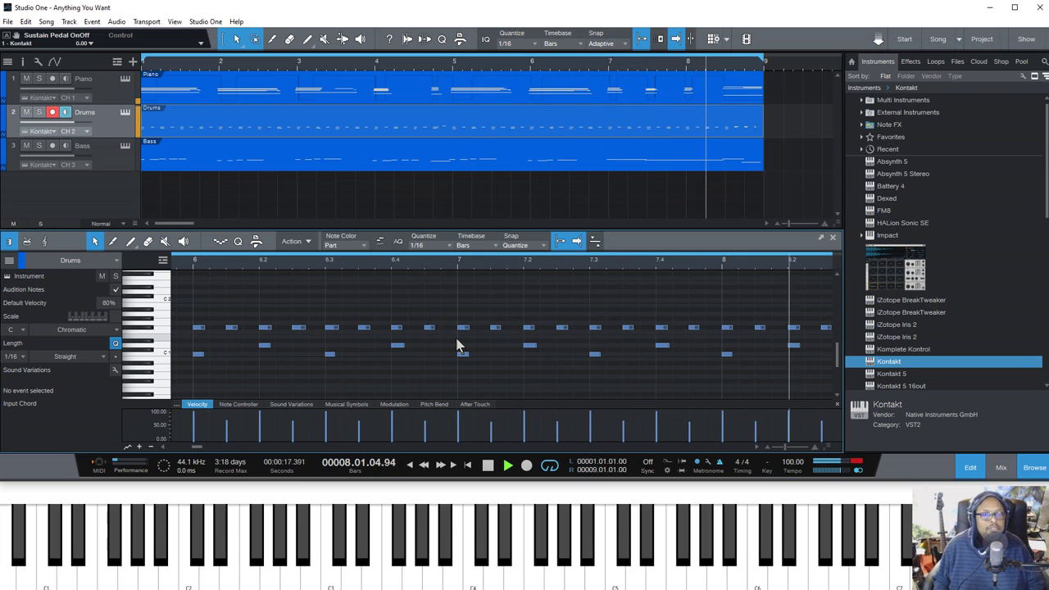
key(Home)
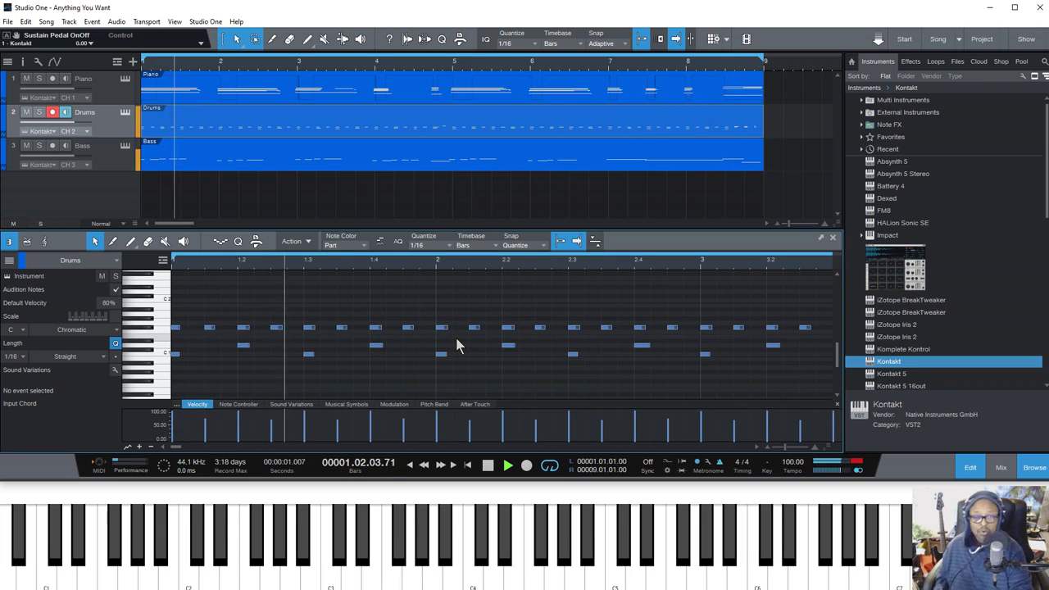
key(space)
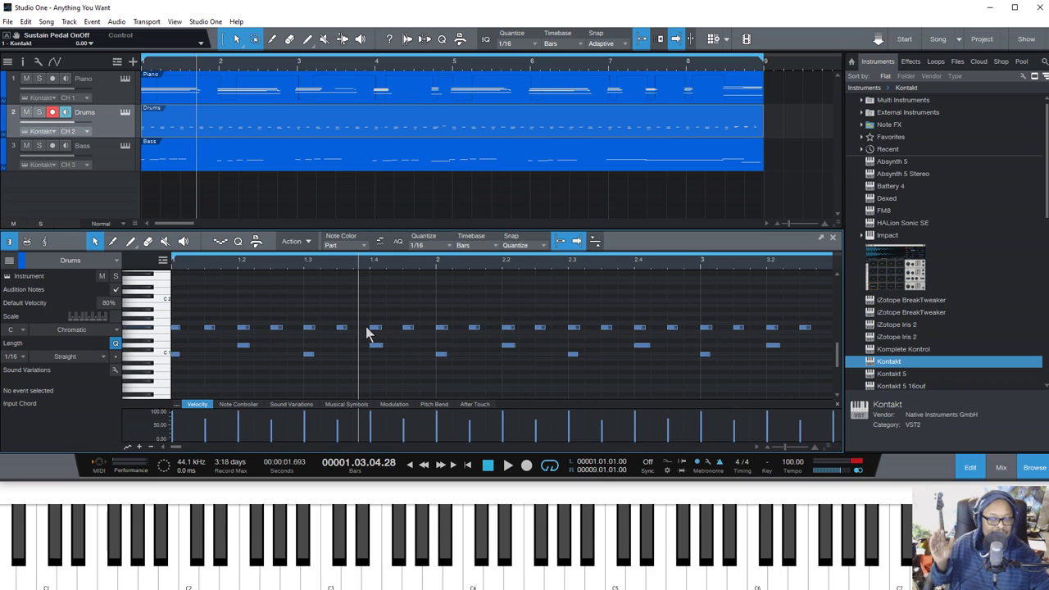
Step: Show the mixer console and play the loop to check the output of the single Kontakt channel
click(1001, 469)
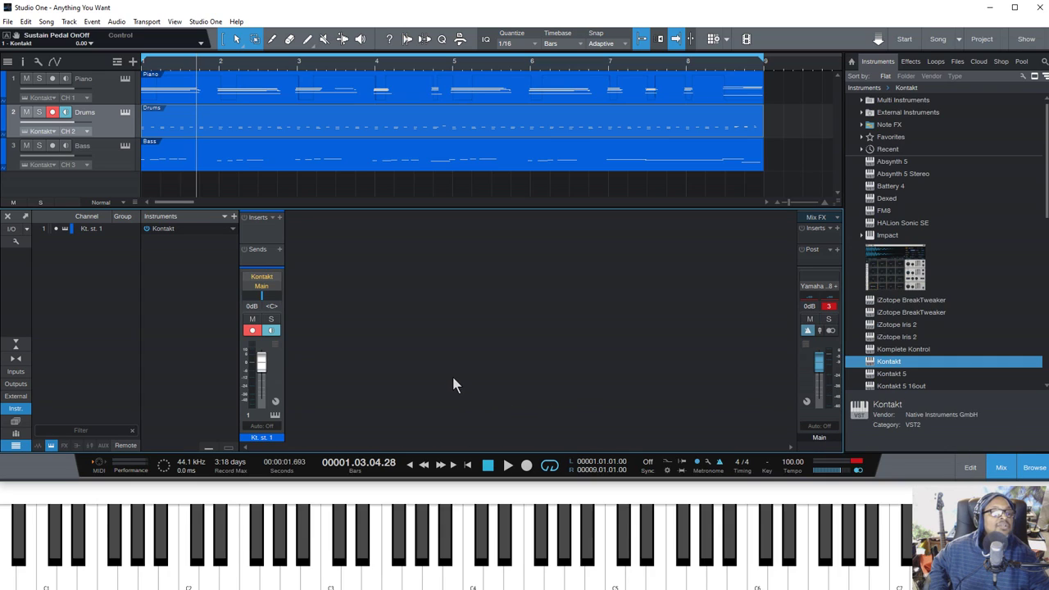
click(488, 466)
click(507, 465)
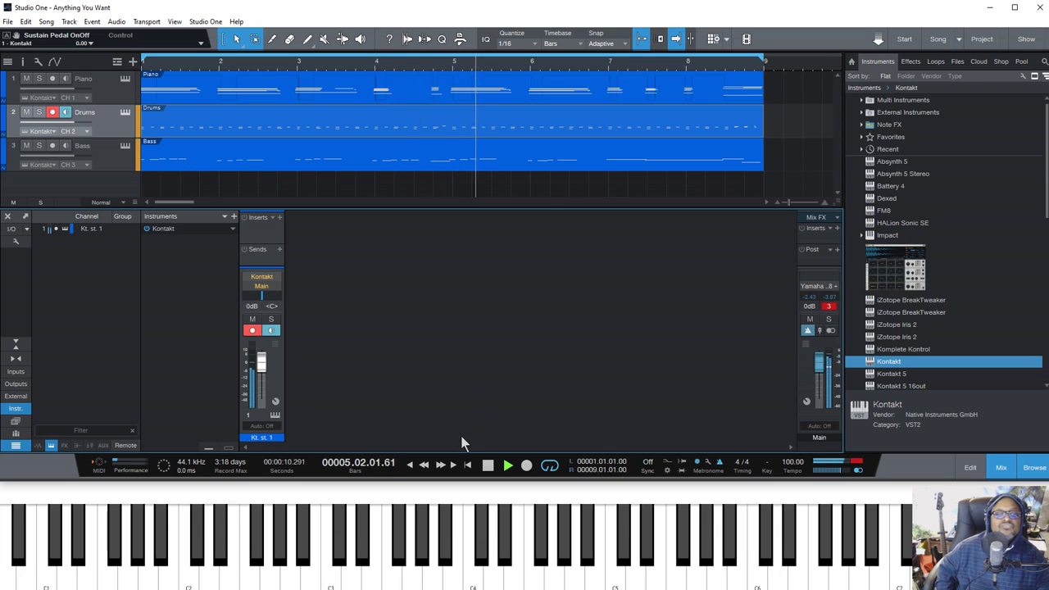
click(488, 468)
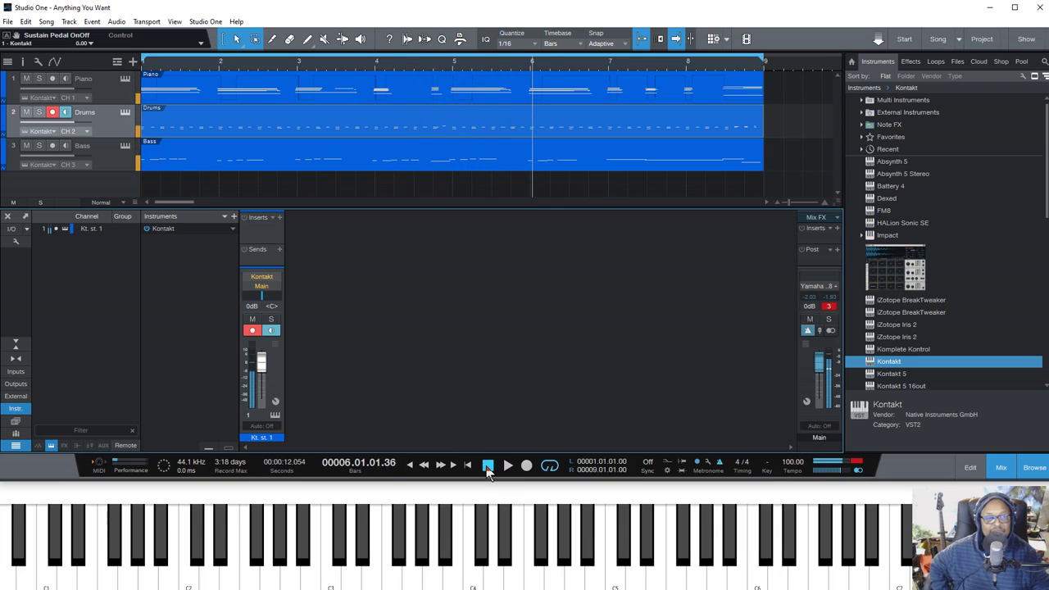
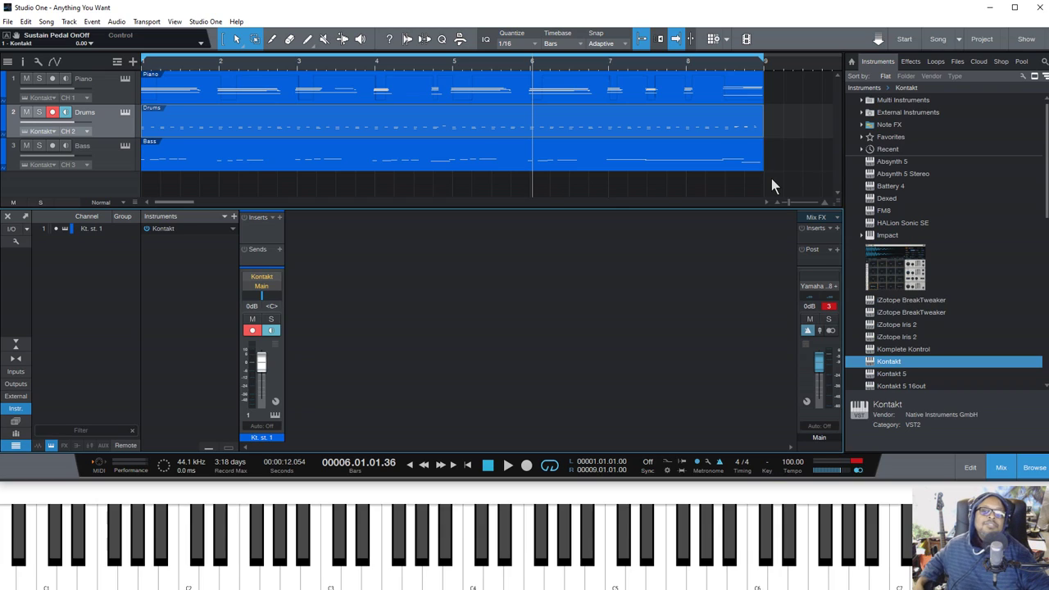
drag(765, 186, 173, 73)
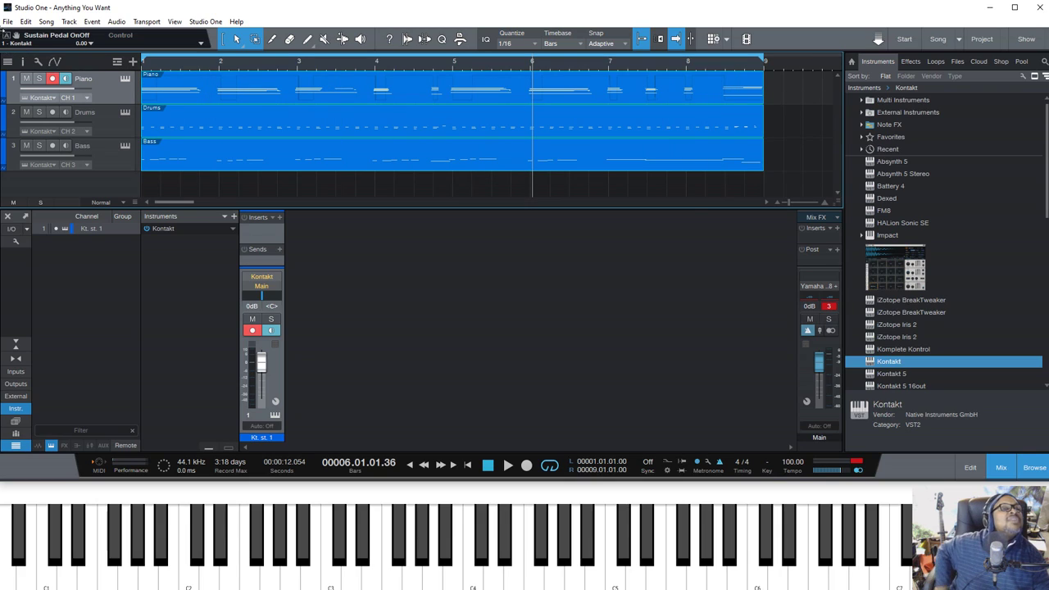
click(26, 22)
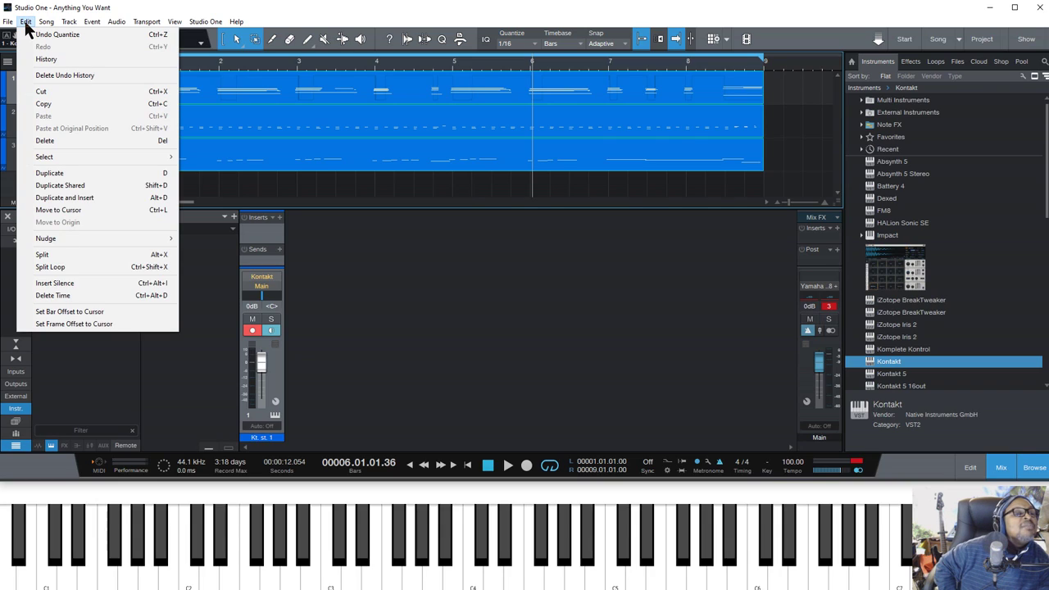
mouse_move(40, 26)
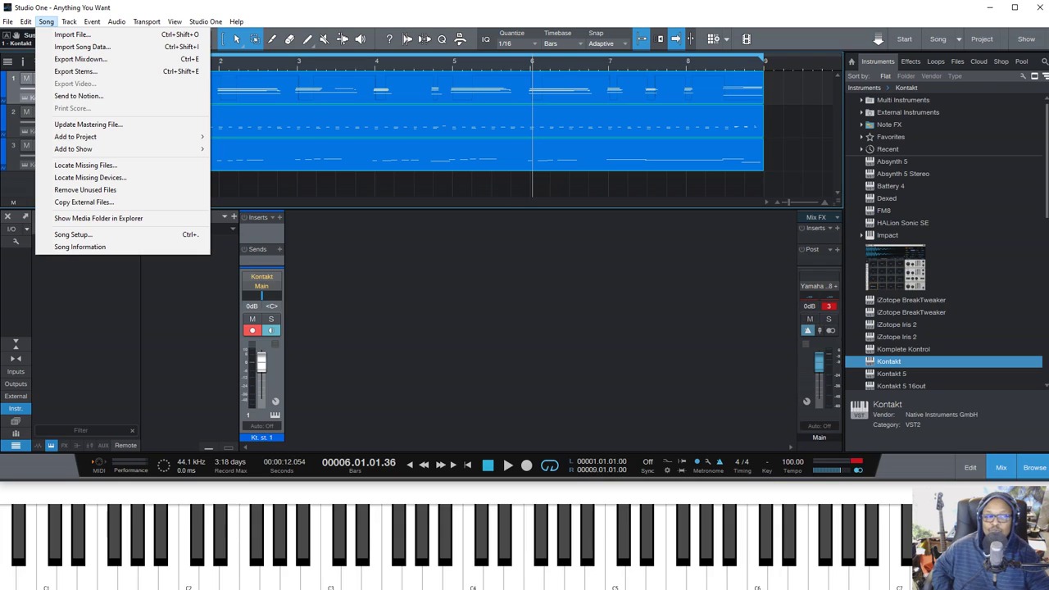
key(Escape)
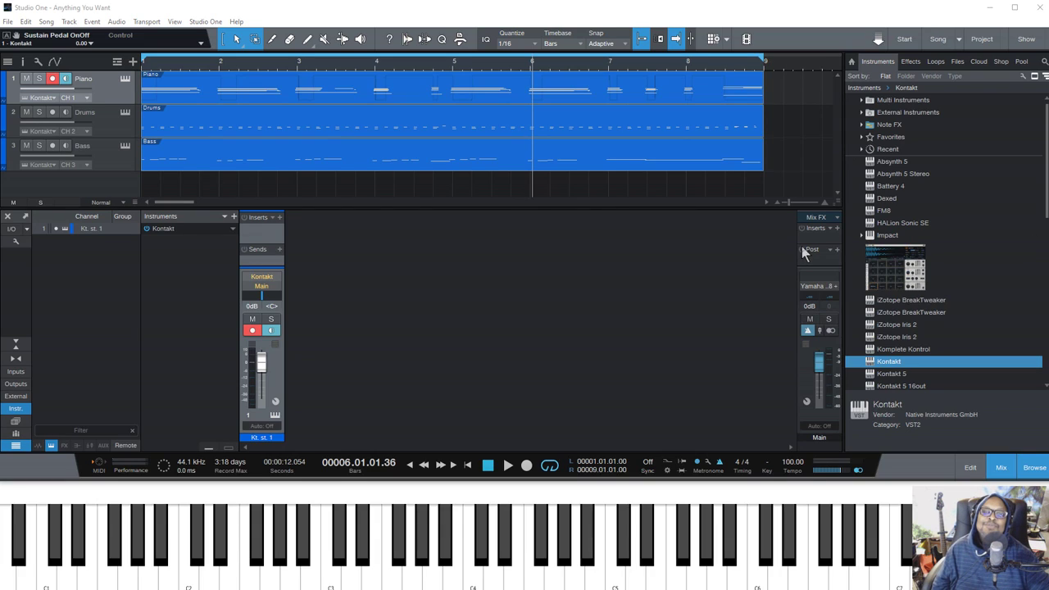
Step: Select the Piano, Drums and Bass parts and bounce them to new audio tracks
drag(779, 169, 560, 86)
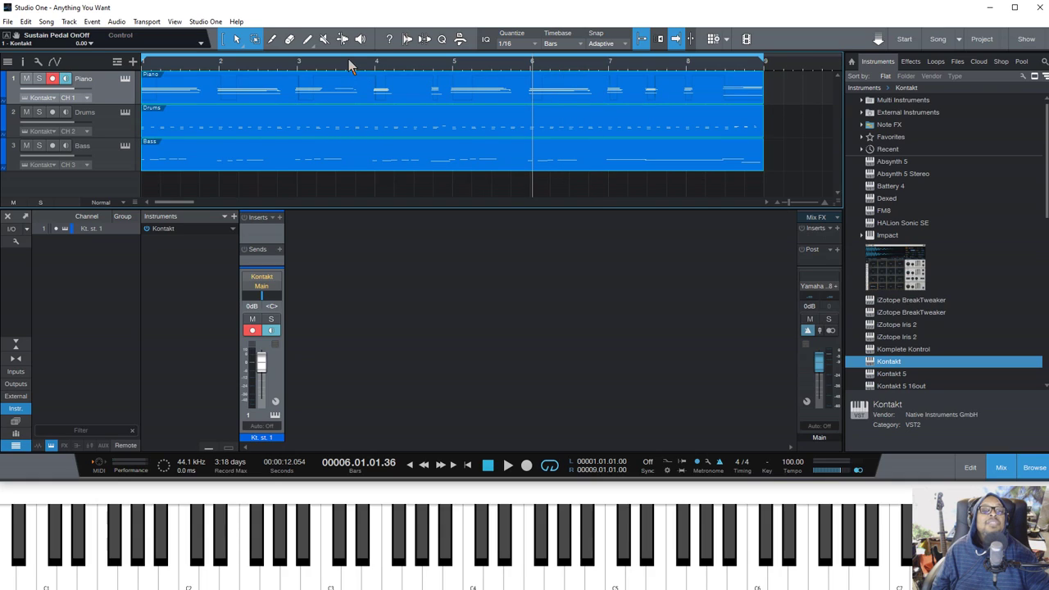
right_click(410, 99)
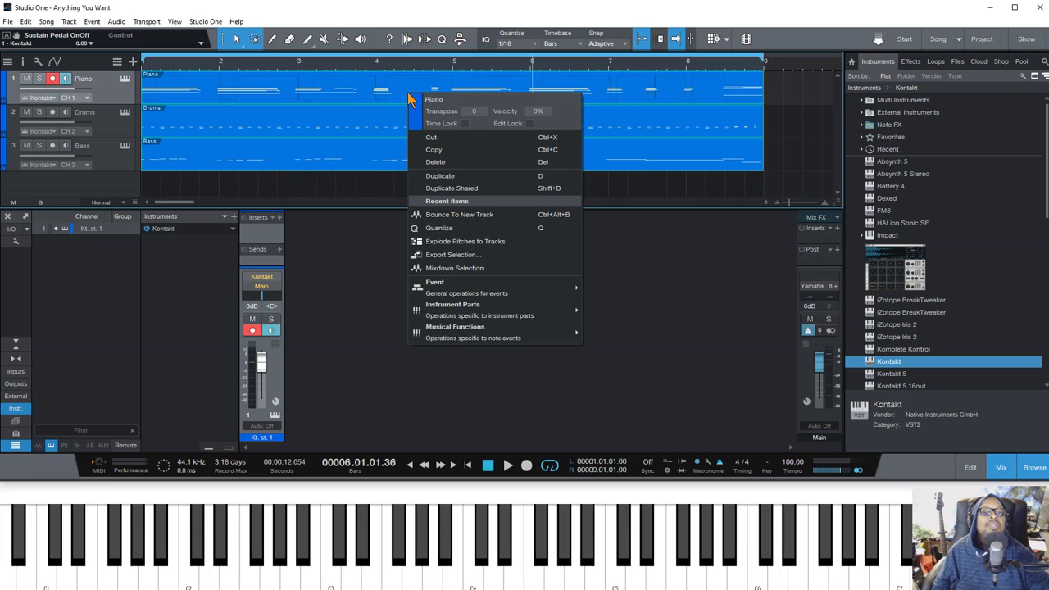
click(443, 216)
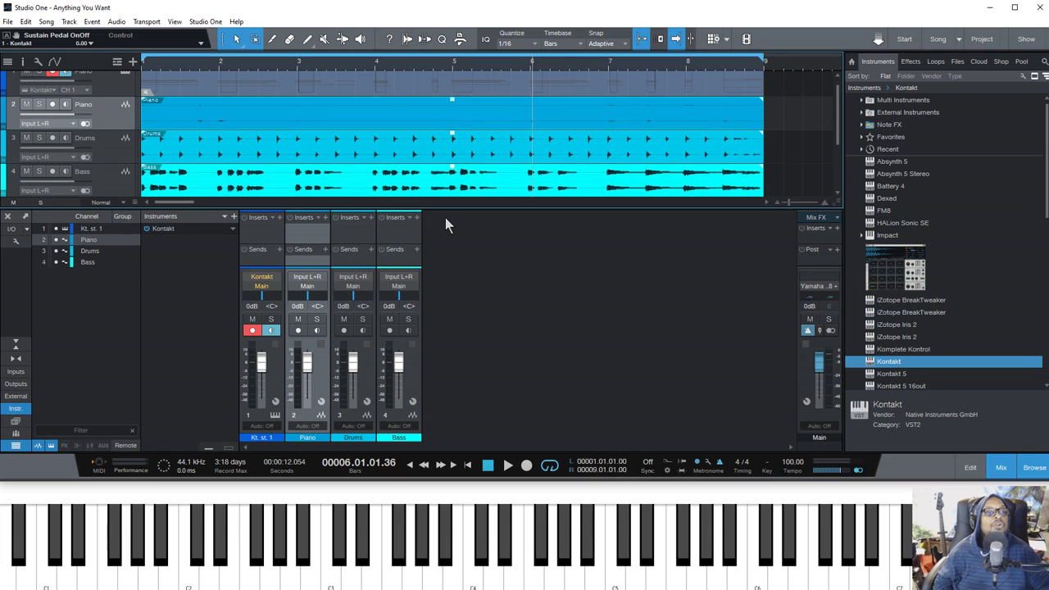
Step: Mute the original Piano, Drums and Bass instrument tracks
scroll(164, 123, up, 1)
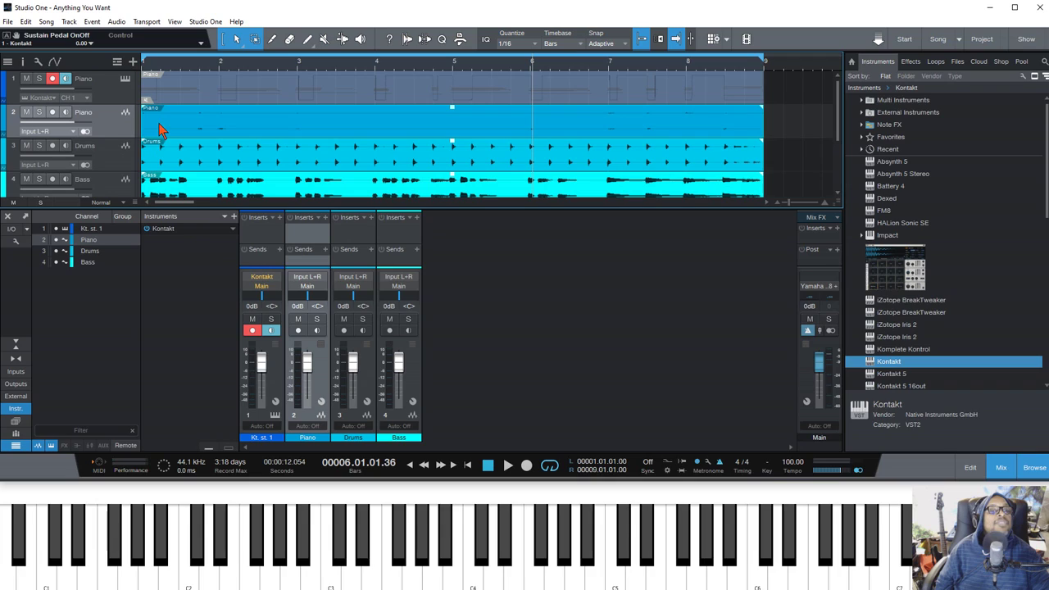
click(25, 81)
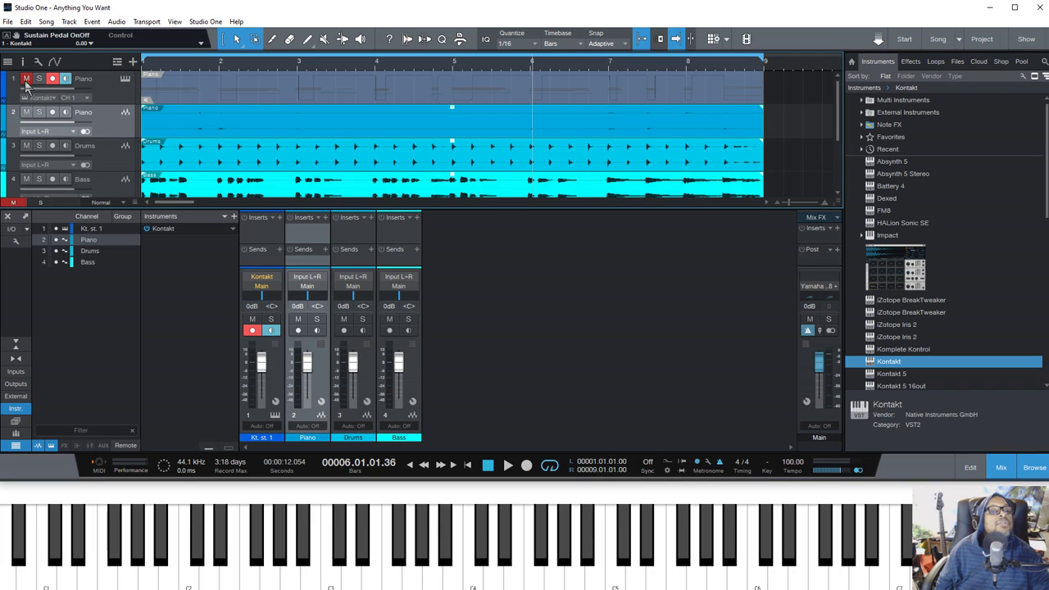
scroll(38, 126, down, 3)
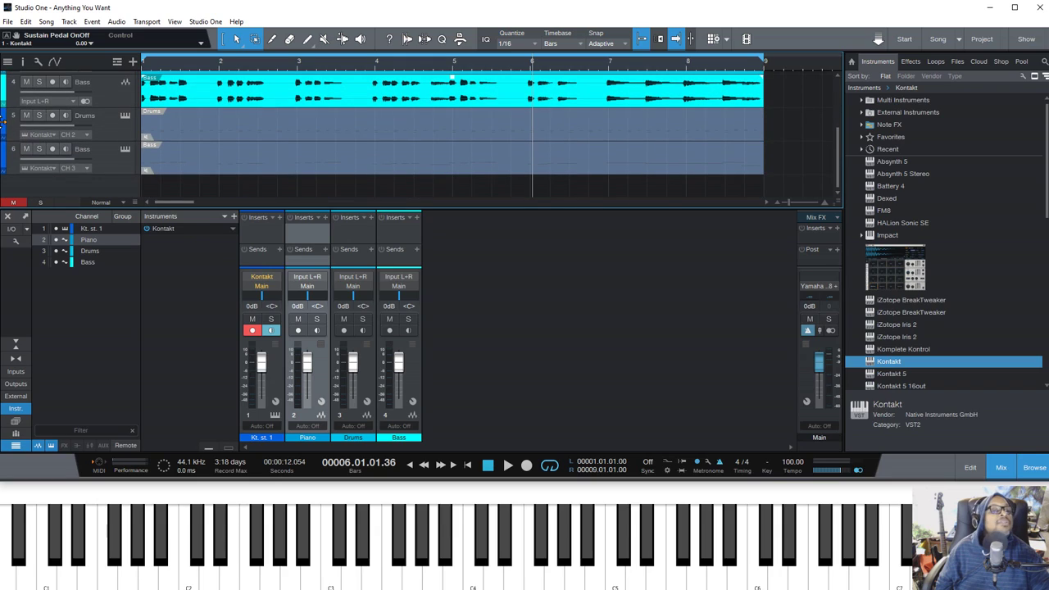
click(25, 115)
click(26, 149)
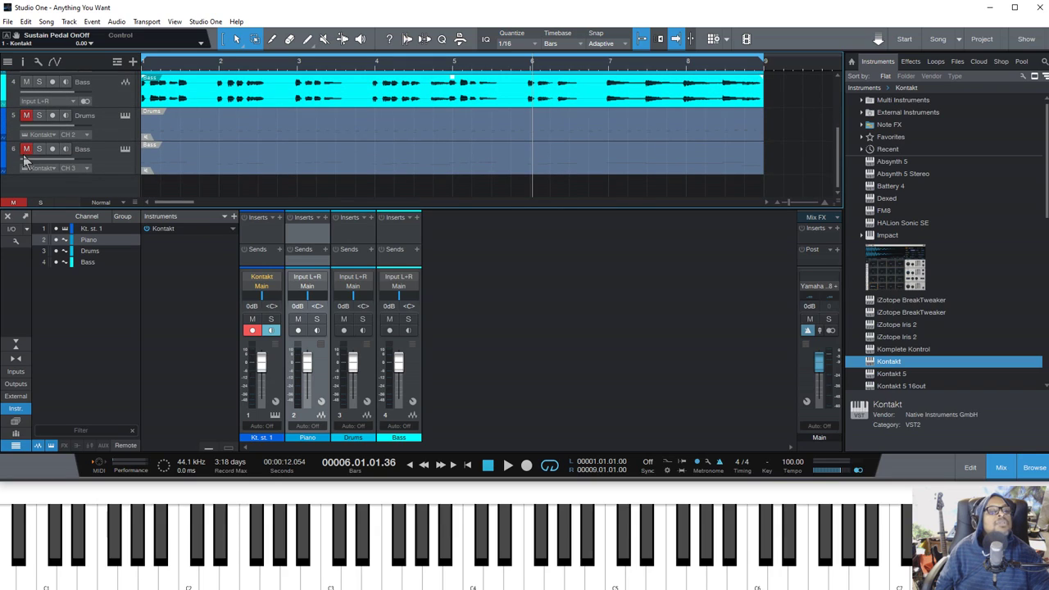
Step: Move the Drums instrument track directly below the Piano instrument track, above the bounced audio tracks
click(99, 132)
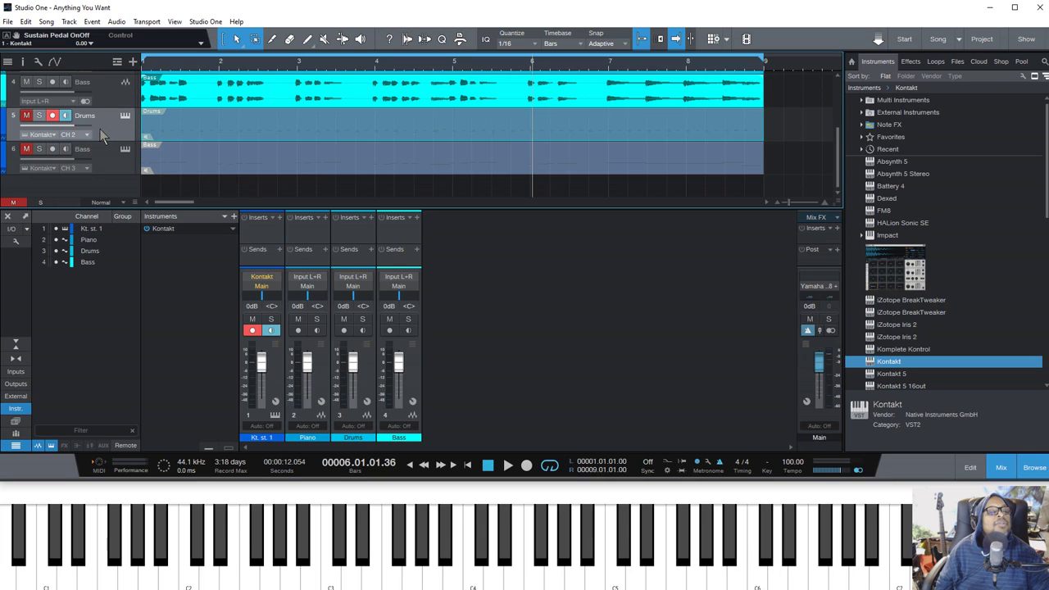
scroll(106, 91, up, 3)
drag(113, 41, 112, 98)
scroll(104, 155, down, 3)
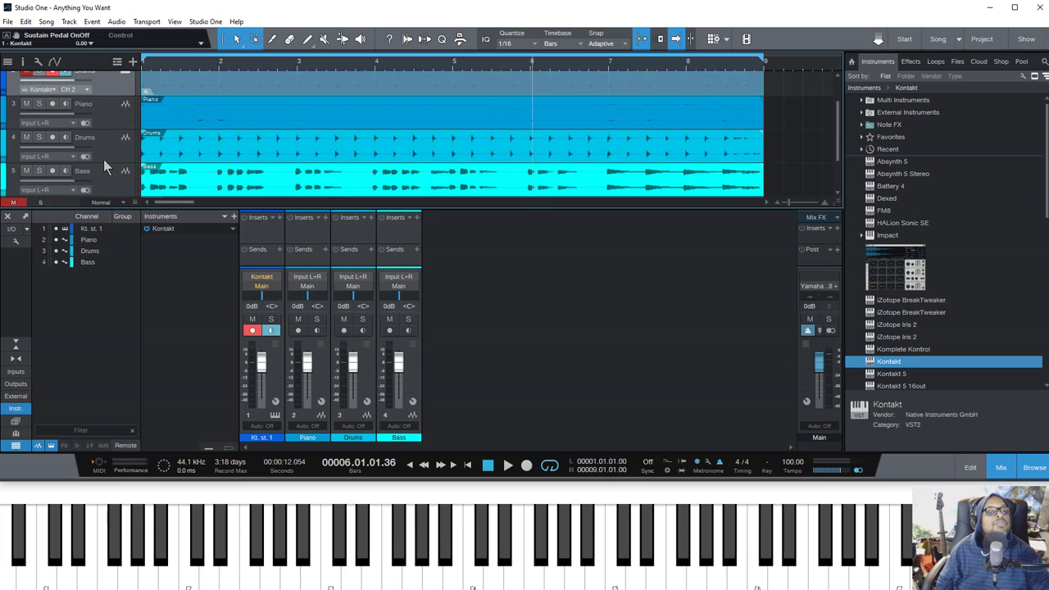
Step: Move the Bass instrument track directly below the Drums instrument track, above the bounced audio tracks
drag(103, 166, 108, 84)
scroll(114, 95, down, 2)
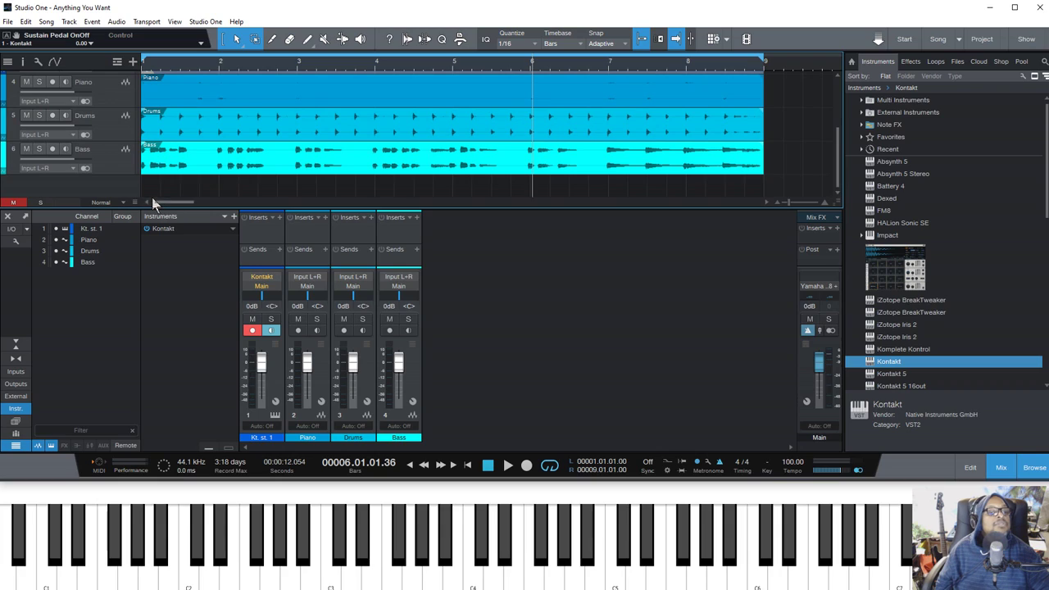
Step: Play the loop, solo the bounced Piano channel and raise its volume to +10.0 dB
key(space)
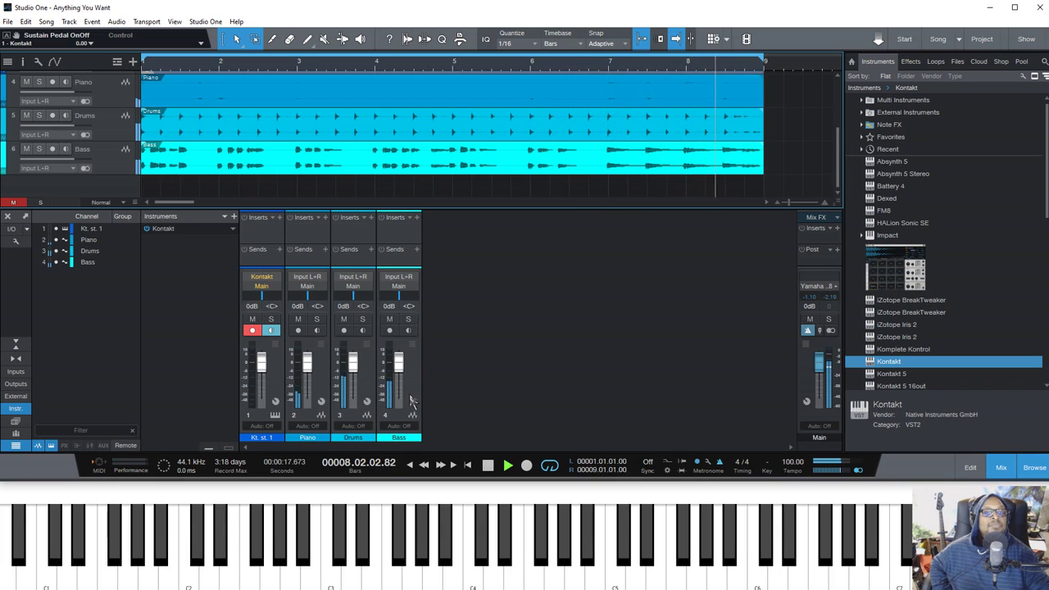
click(317, 319)
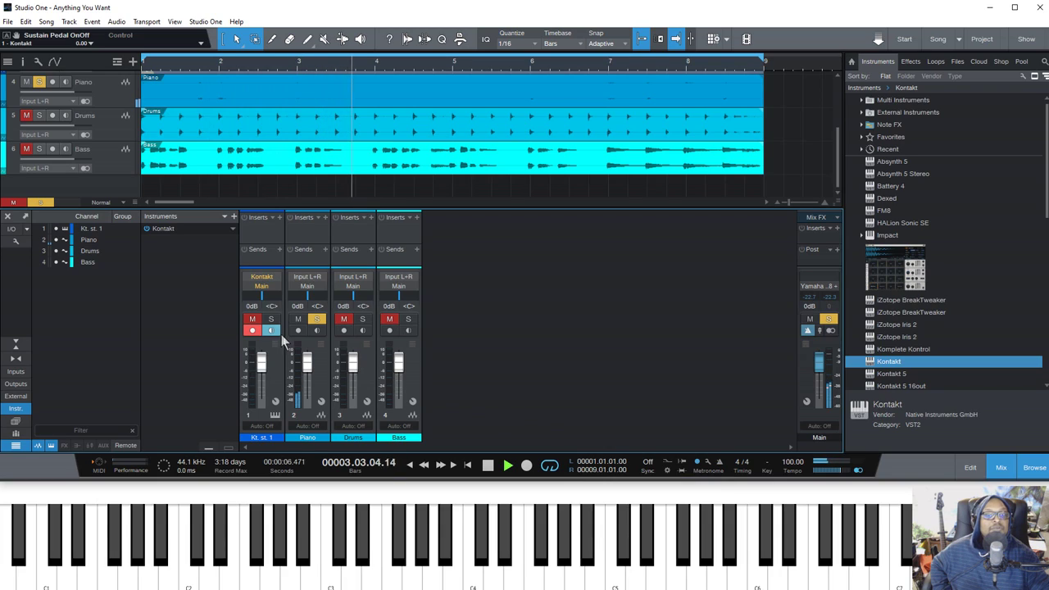
drag(308, 362, 307, 349)
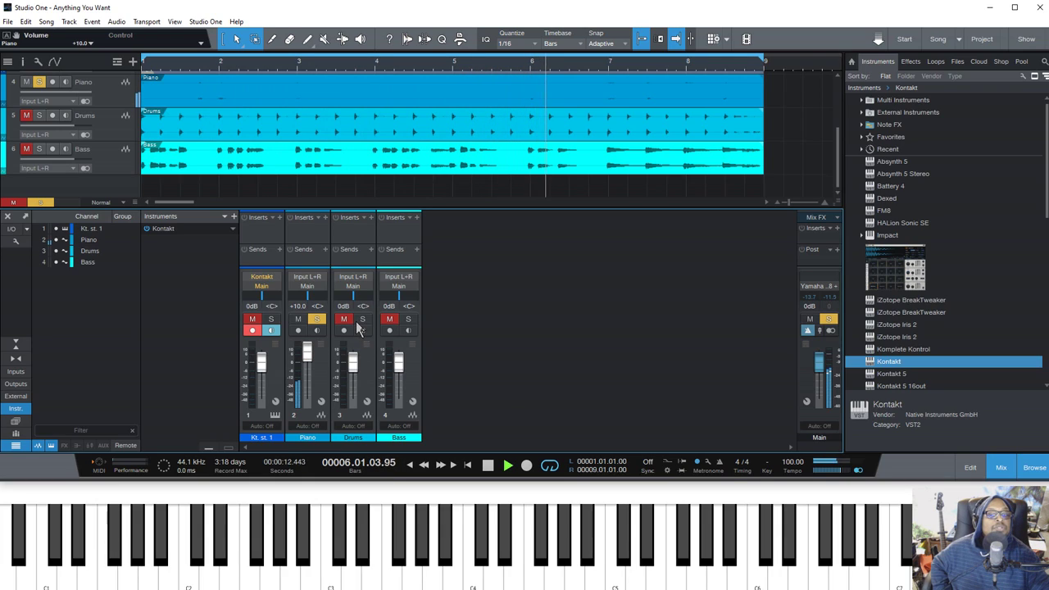
Step: Solo the bounced Drums channel as well and lower its volume to about -6.5 dB
click(349, 319)
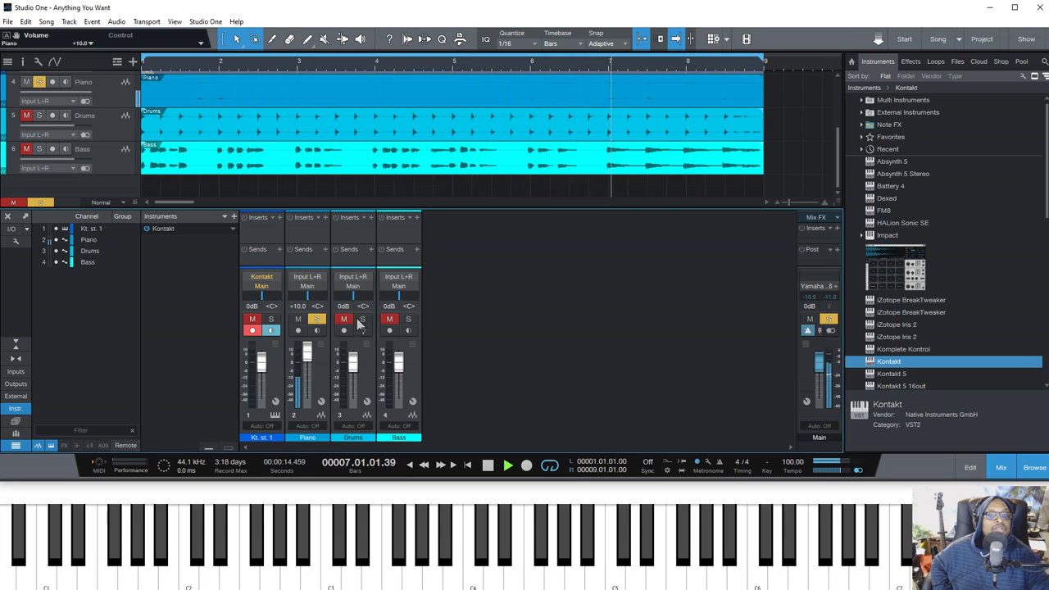
click(362, 319)
drag(357, 358, 355, 369)
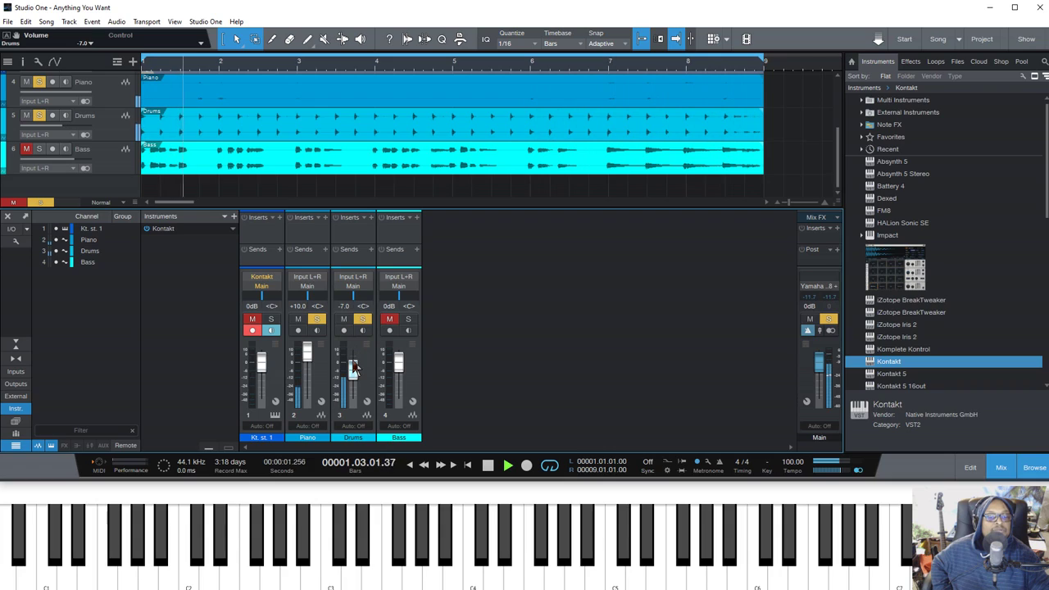
drag(354, 367, 354, 366)
Step: Solo the Bass channel, balance Bass at -6.5 dB against Drums at -7.0 dB, and stop playback
click(408, 319)
drag(401, 364, 401, 371)
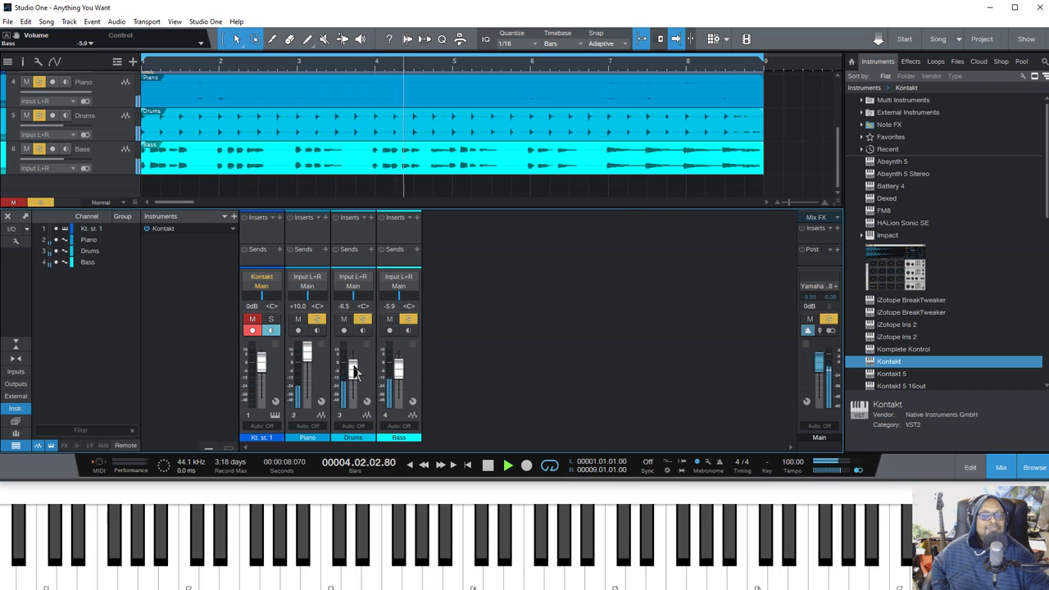
drag(354, 371, 400, 379)
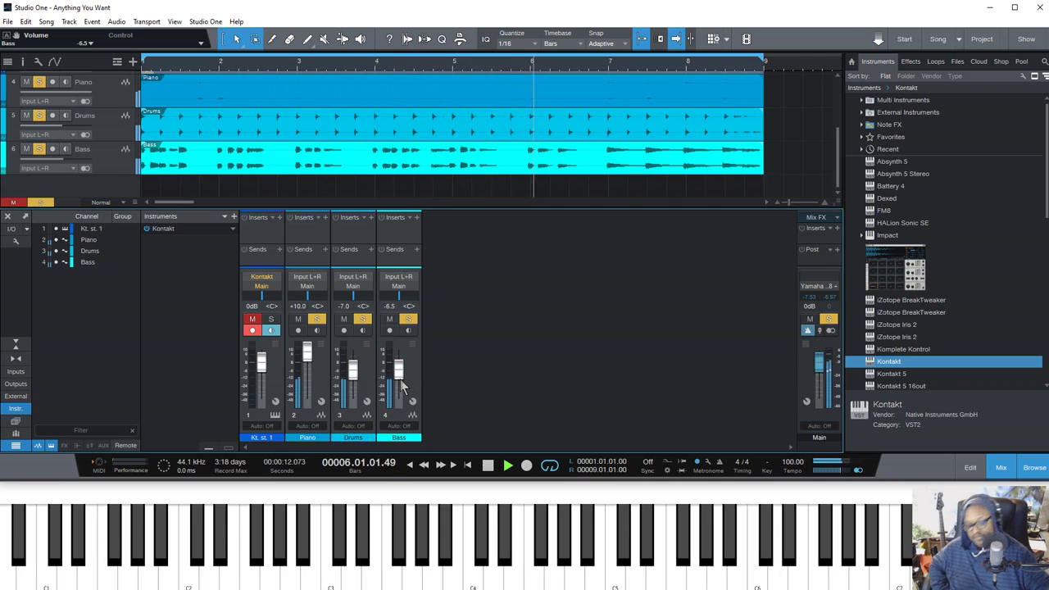
key(space)
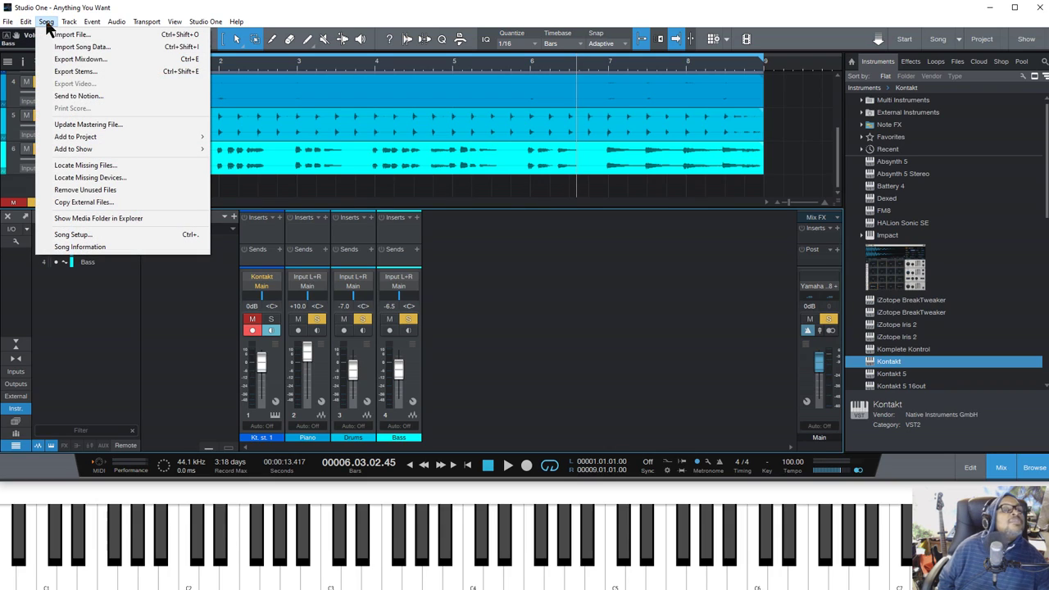
Step: Open Export Mixdown and name the file "Anything You Want (INCOMPLETE)"
click(70, 61)
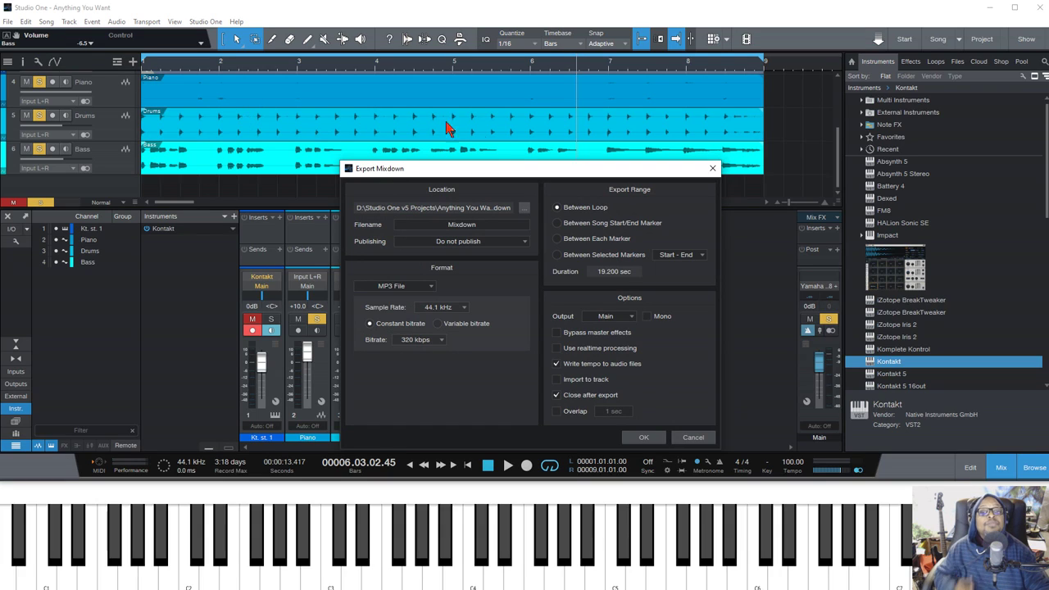
drag(529, 172, 480, 118)
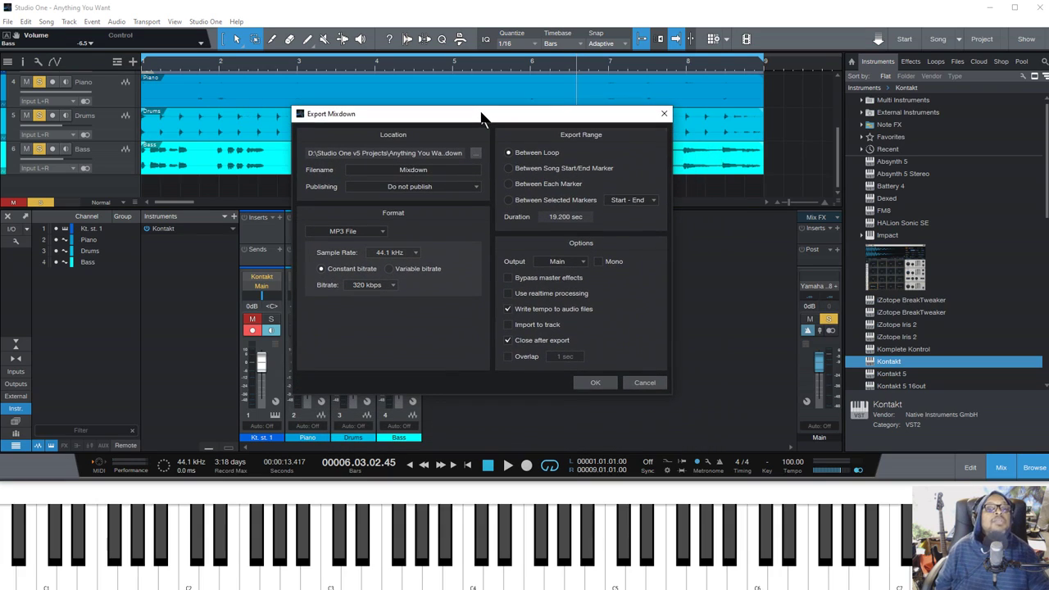
click(413, 172)
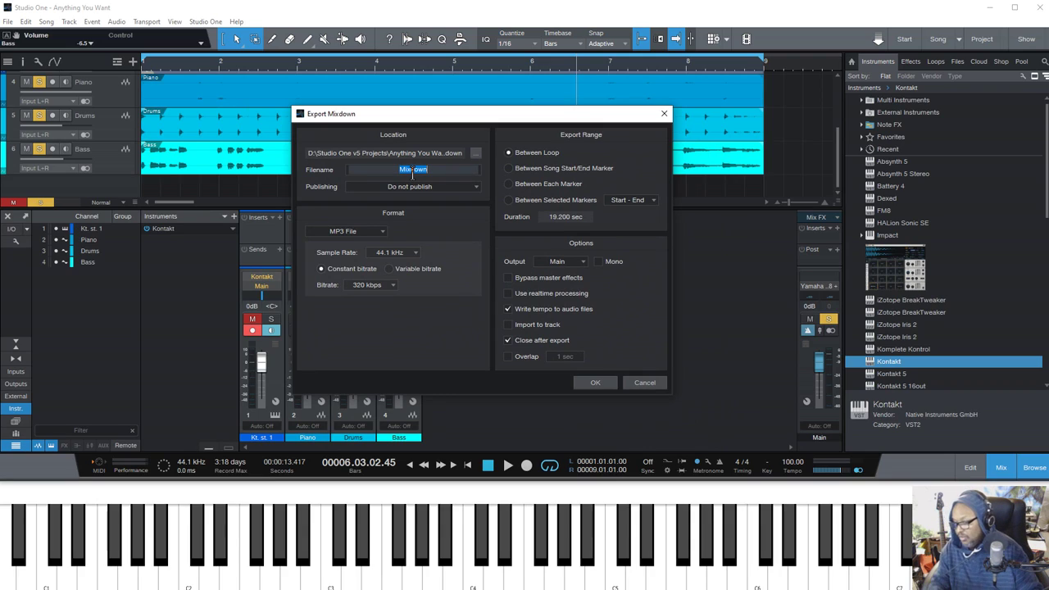
text(A)
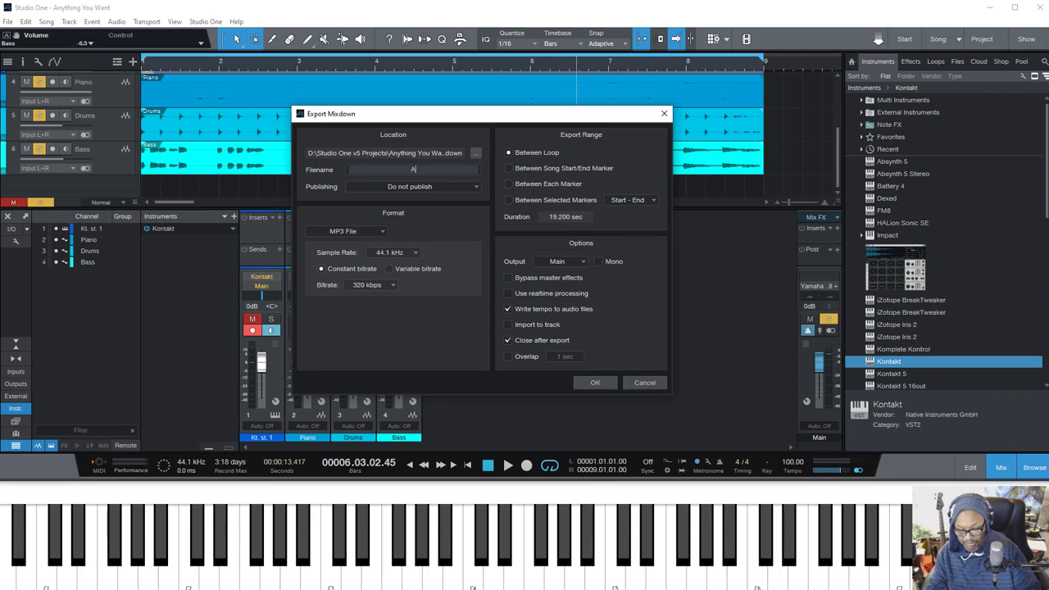
text(nything Y)
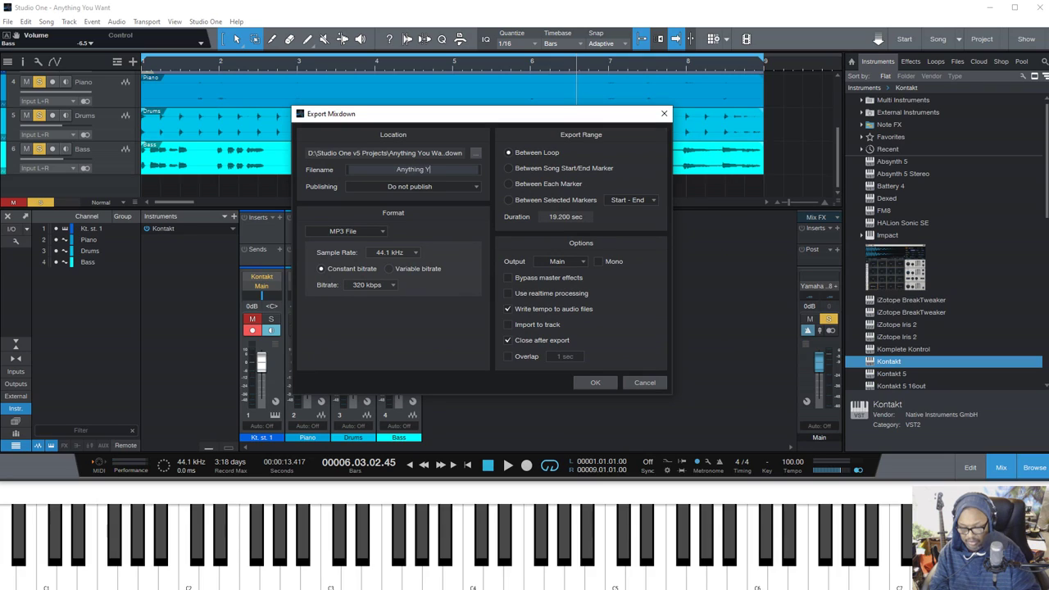
text(ou Want )
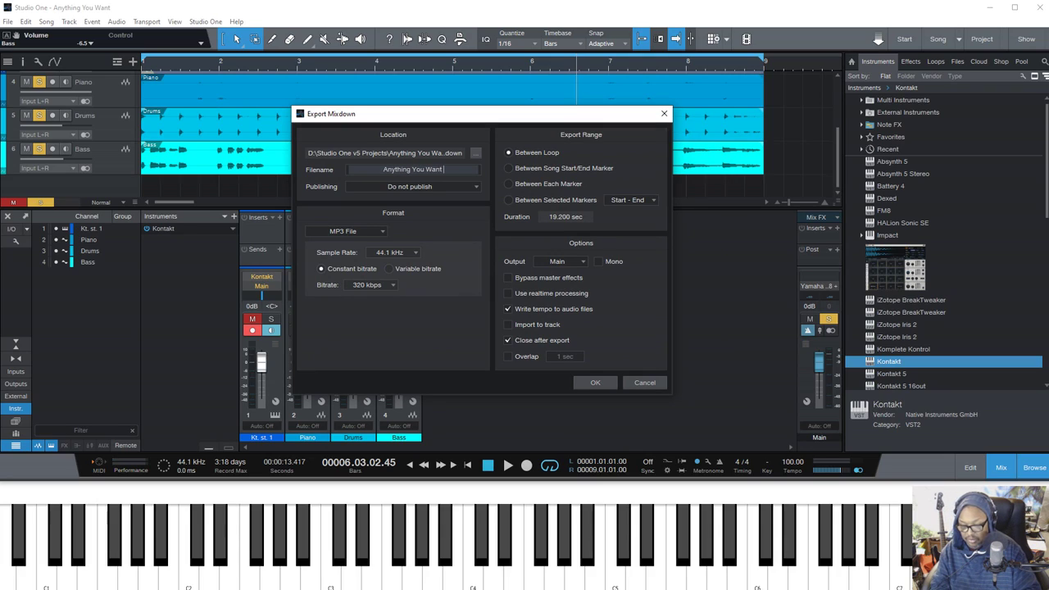
text((INCOMPLE)
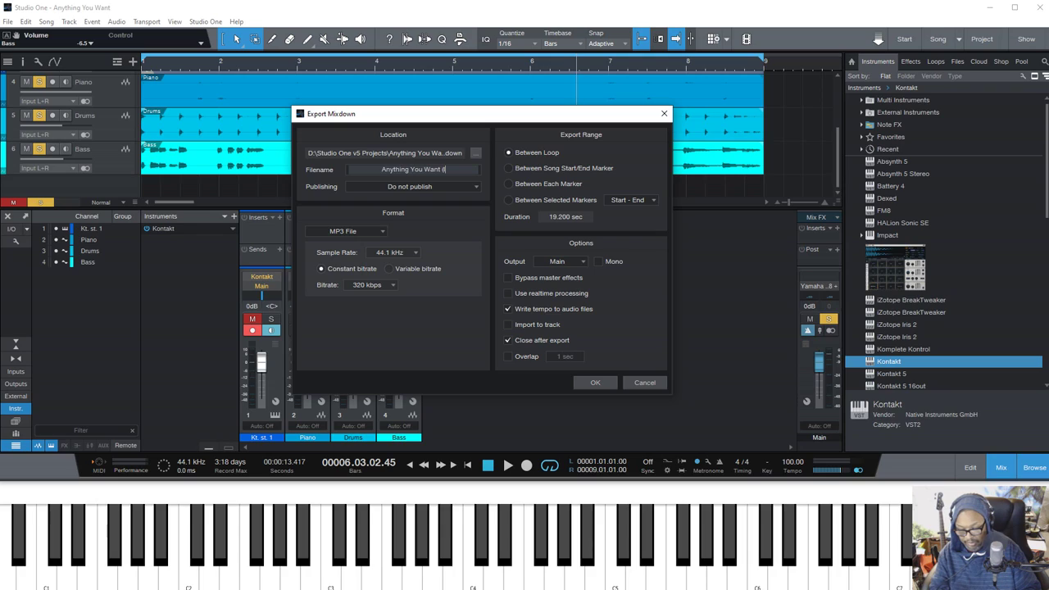
text(TE))
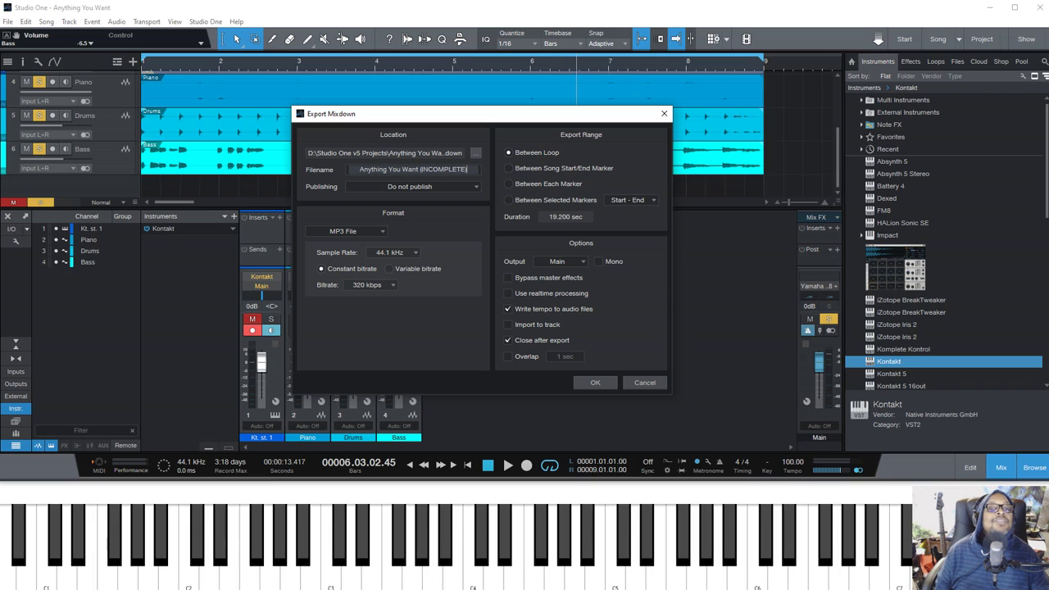
Step: Review the export's file format, sample rate and bitrate choices, keeping MP3 File, 44.1 kHz and 320 kbps
click(382, 232)
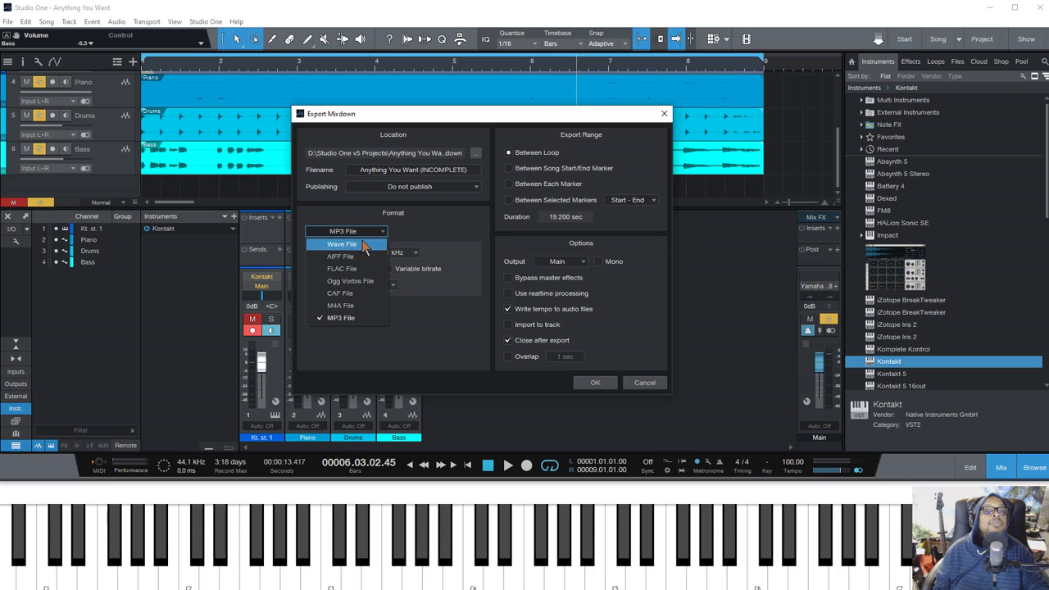
click(455, 227)
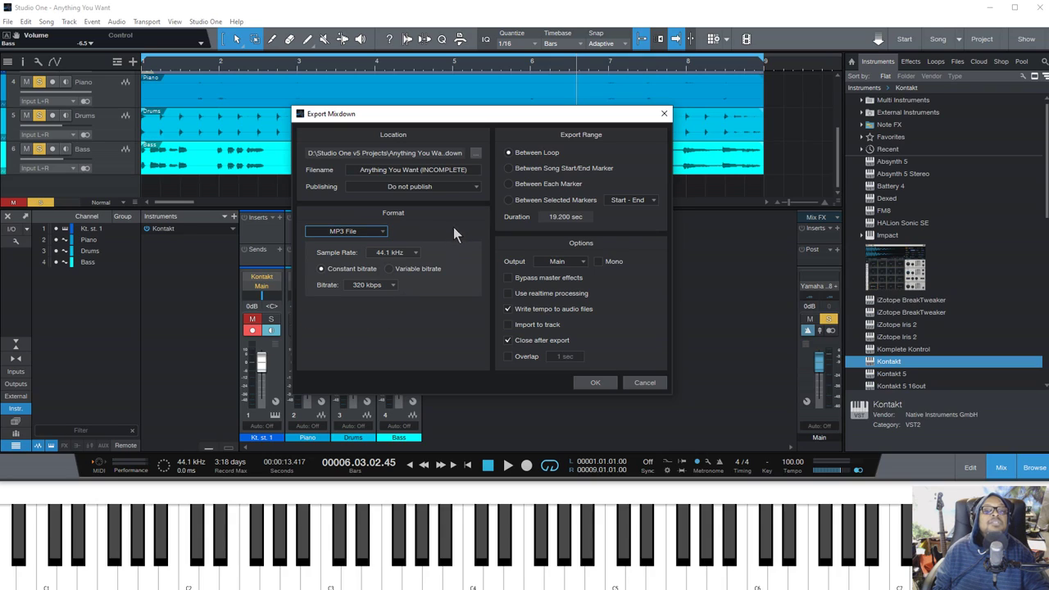
click(414, 253)
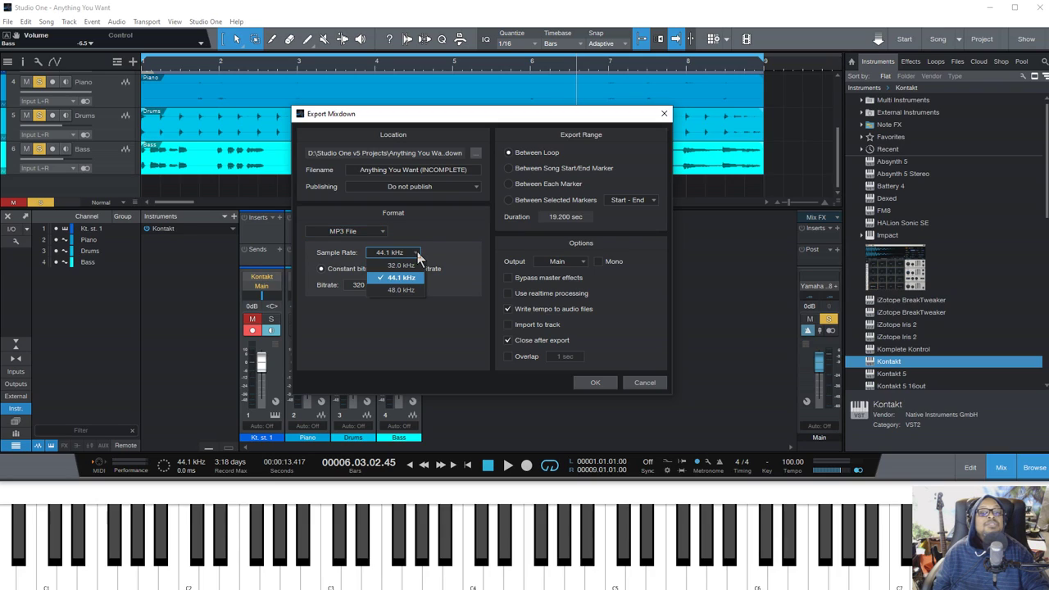
click(416, 256)
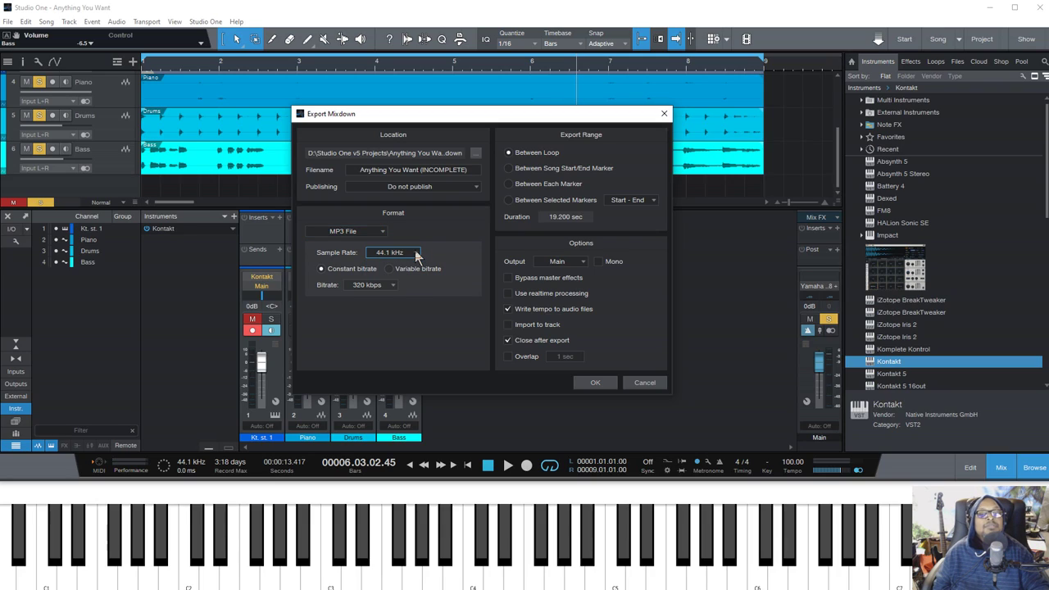
click(391, 284)
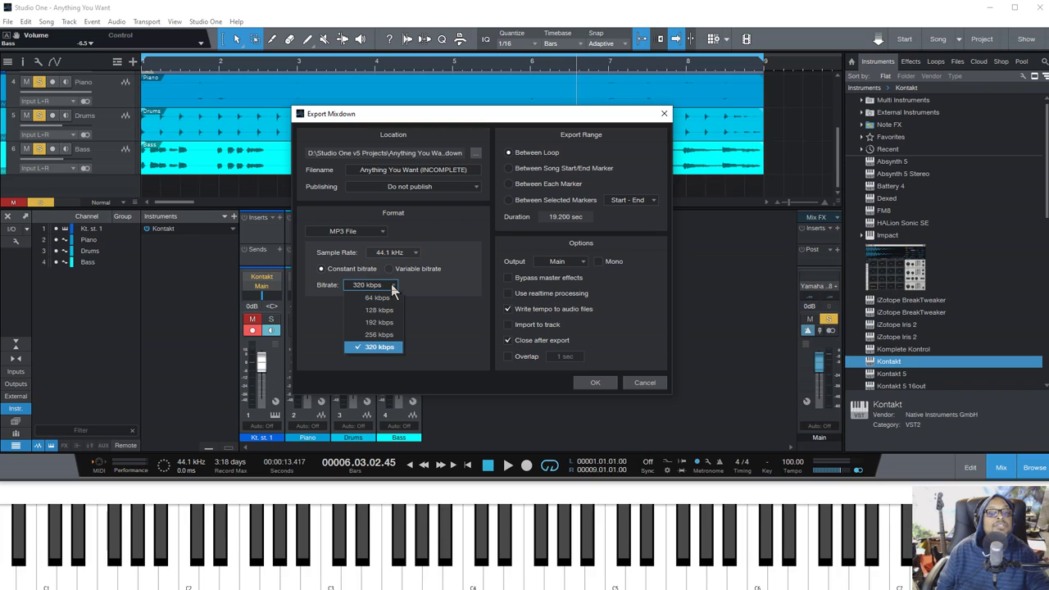
click(380, 346)
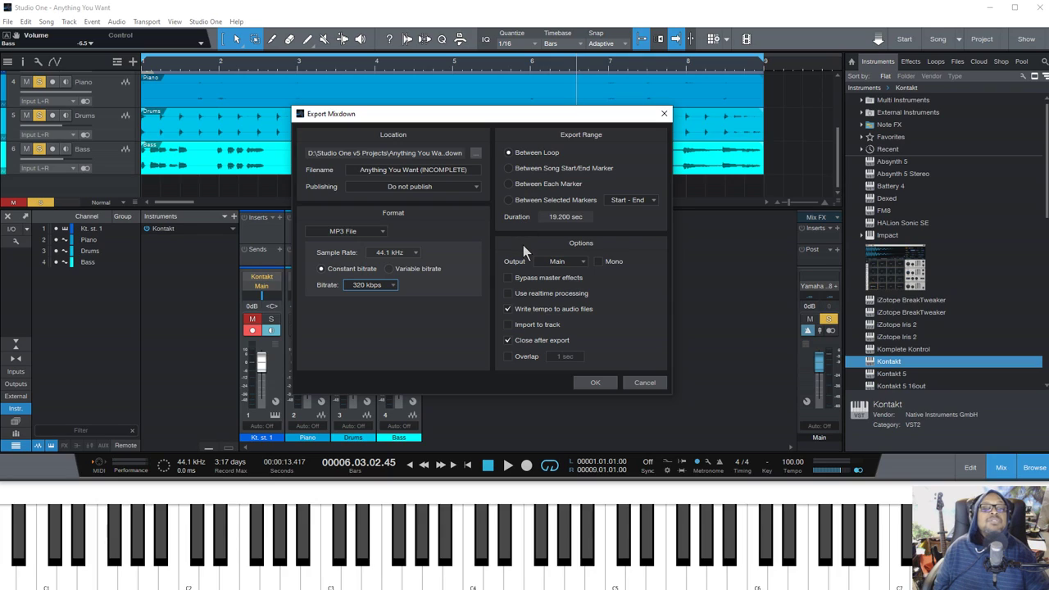
Step: Browse the destination folders available for the mixdown, keeping the current export location
click(475, 154)
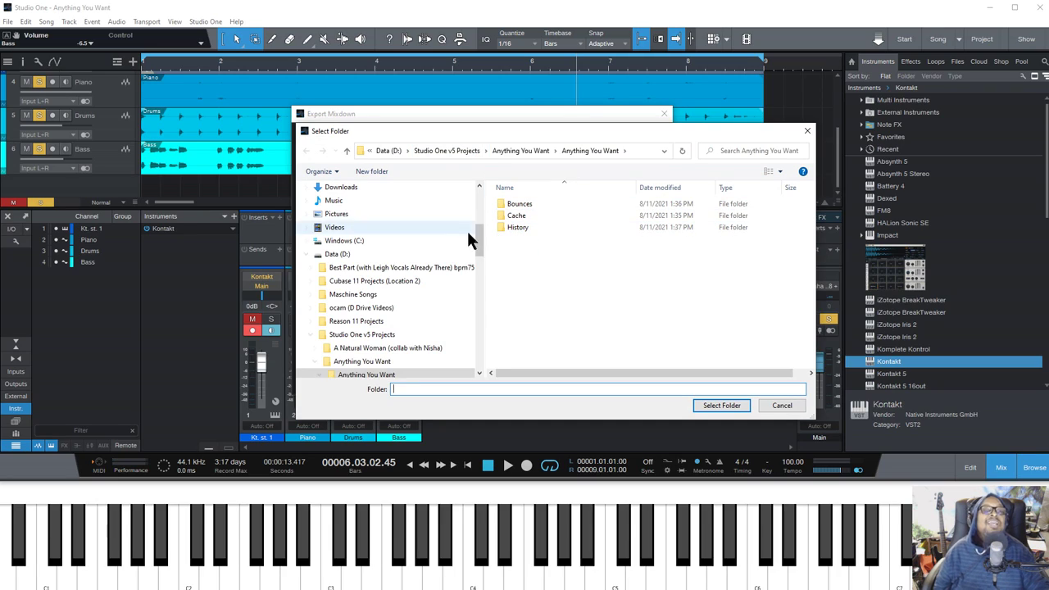
scroll(353, 209, up, 3)
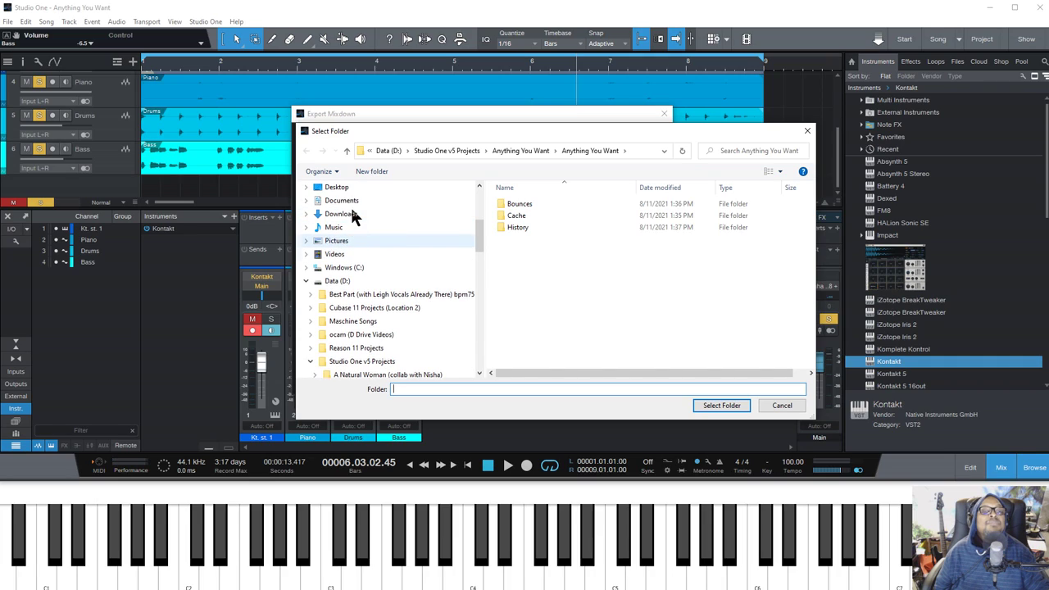
scroll(350, 211, up, 1)
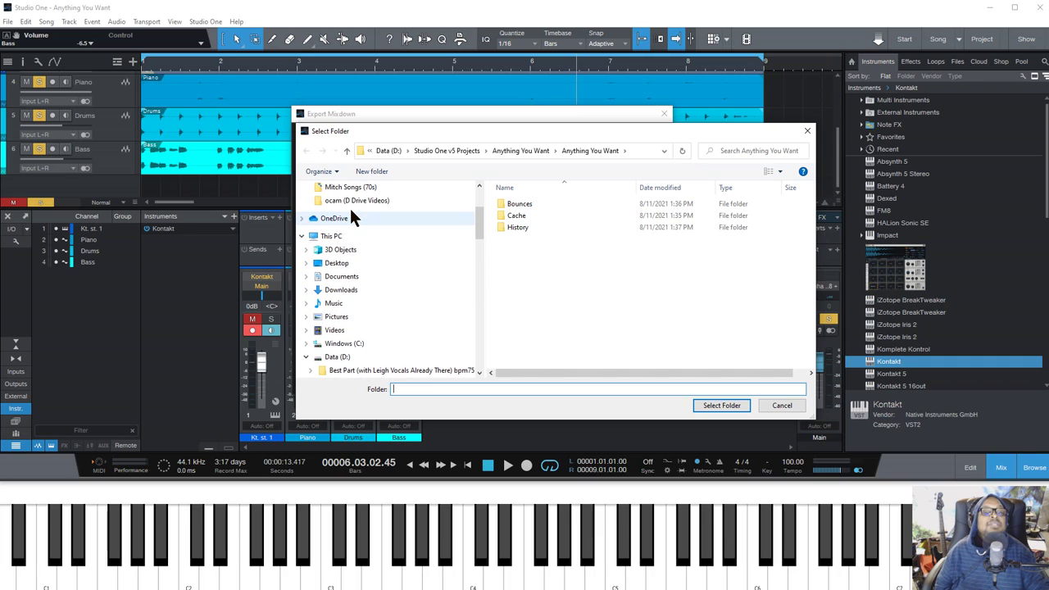
scroll(349, 217, down, 1)
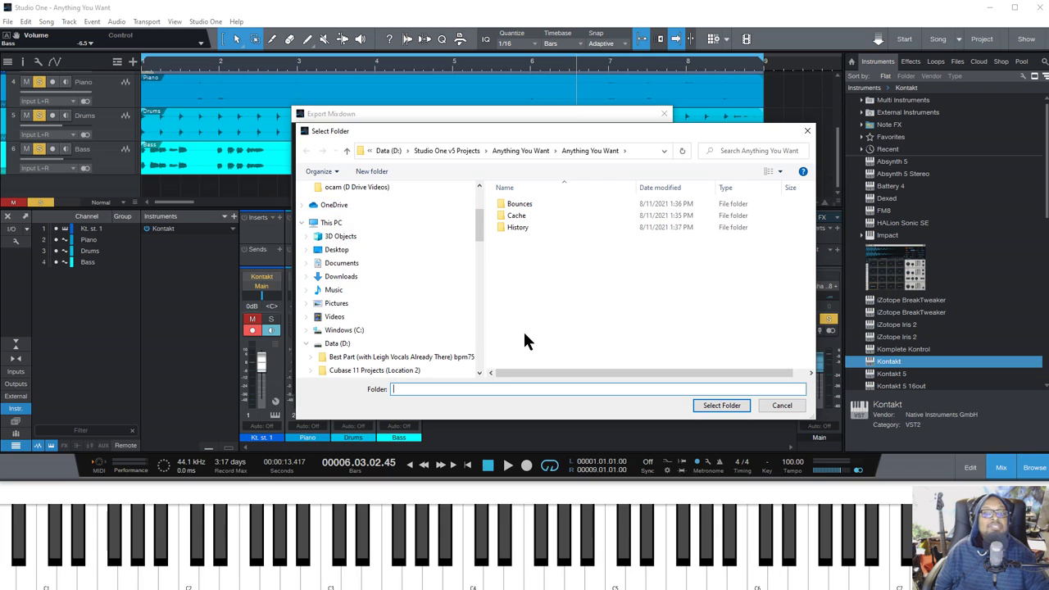
click(782, 406)
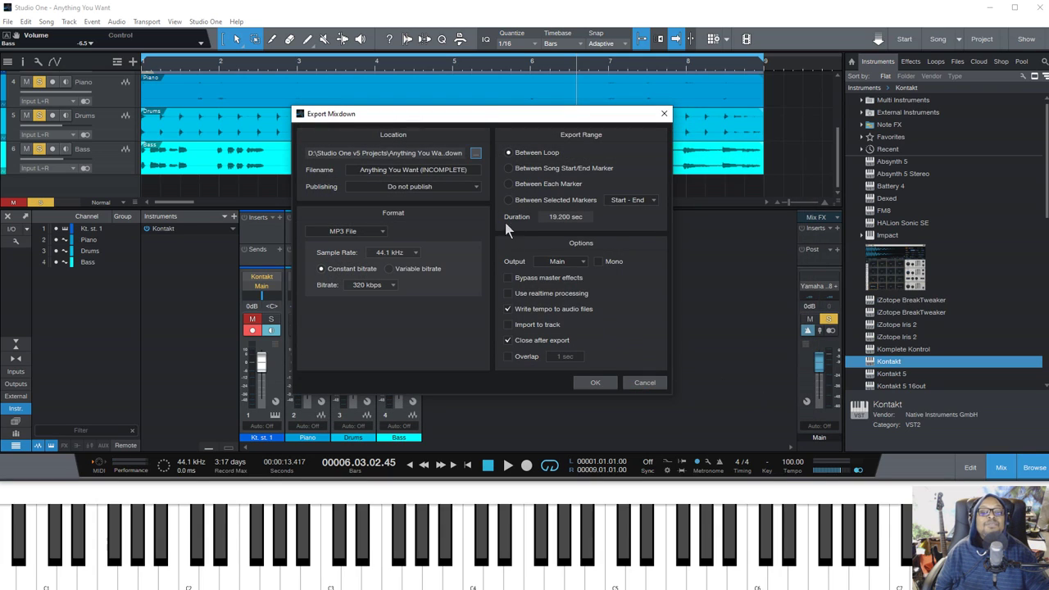
Step: Export the mixdown between the loop points and bring the Mixdown folder window into view
click(596, 384)
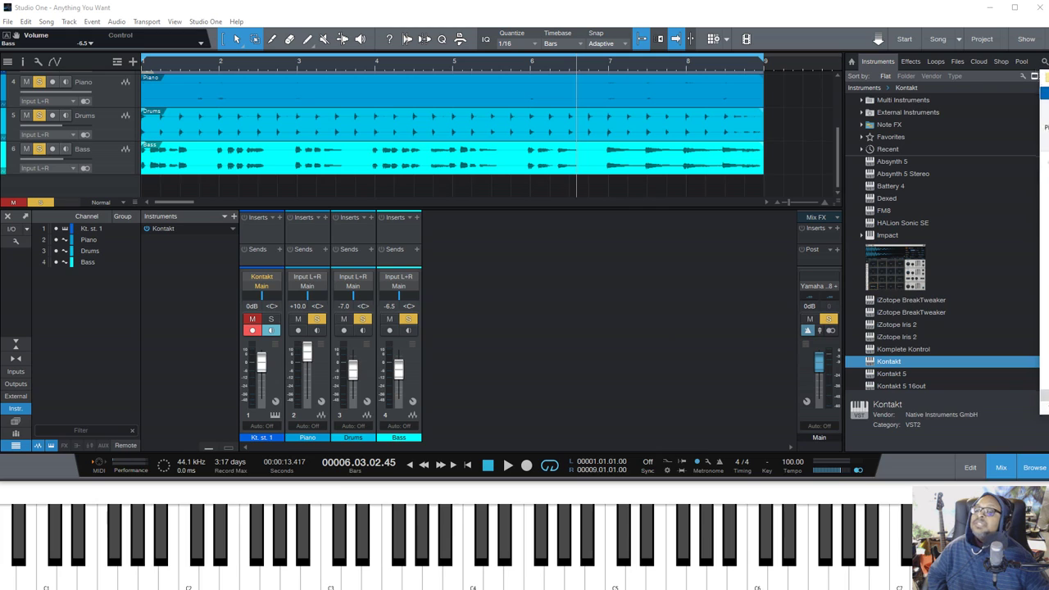
drag(1048, 95, 546, 96)
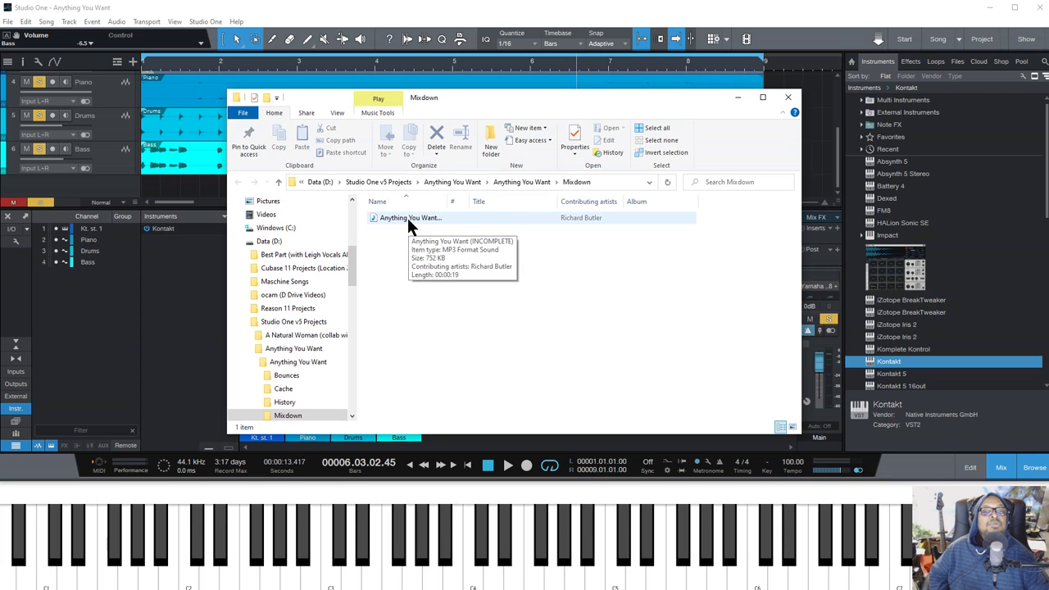
Step: Play the exported MP3 in Windows Media Player, minimize the player and close the Mixdown folder window
drag(409, 218, 412, 218)
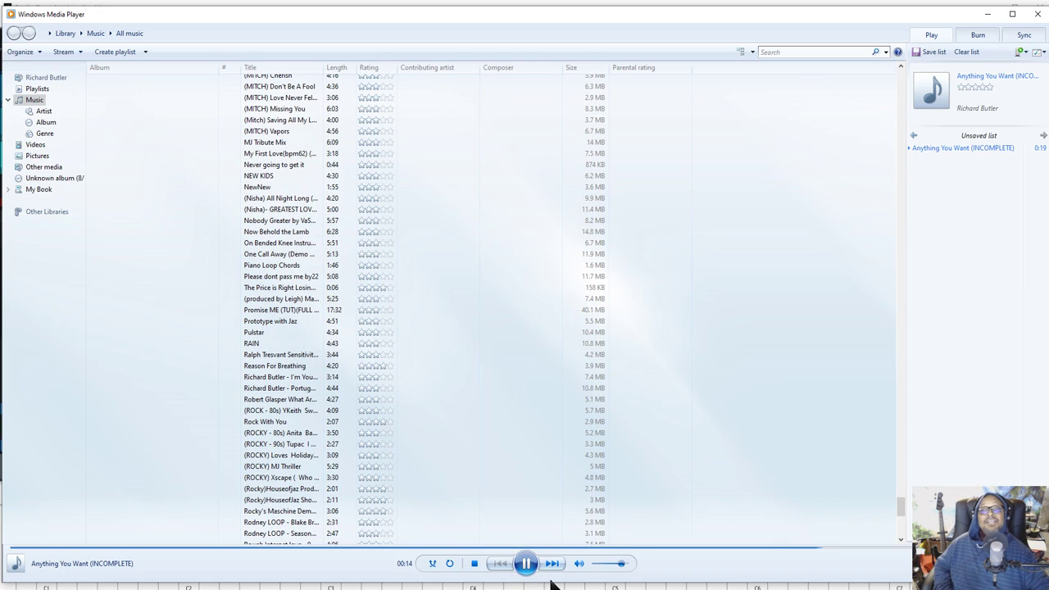
click(991, 19)
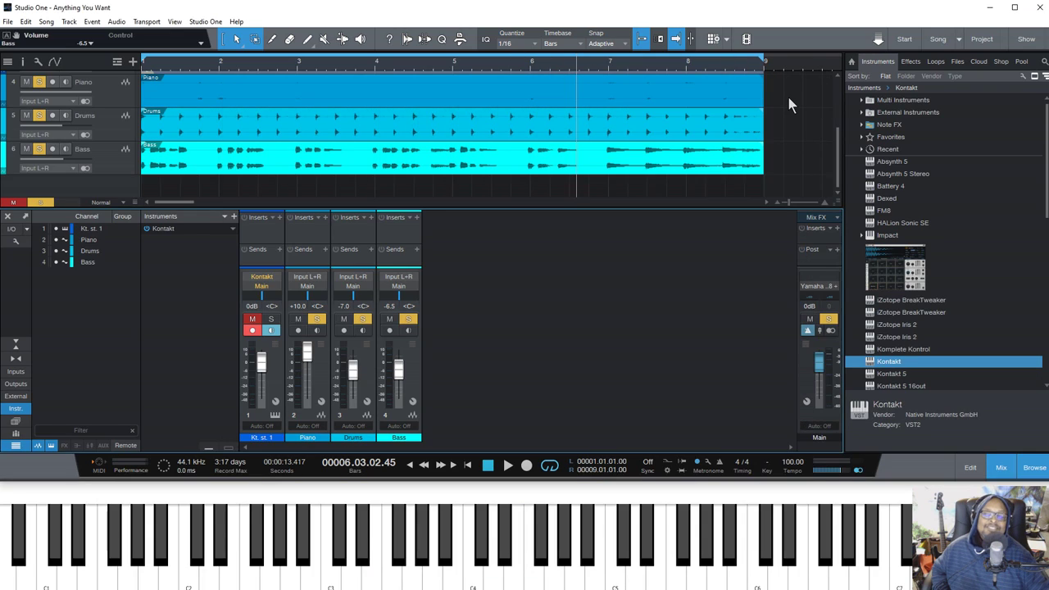
click(789, 98)
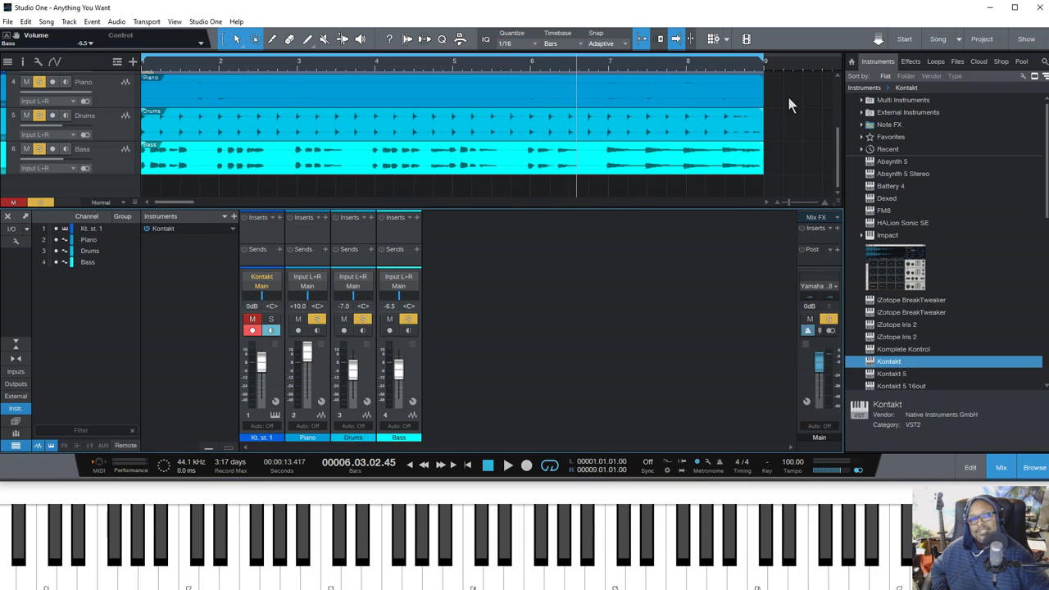